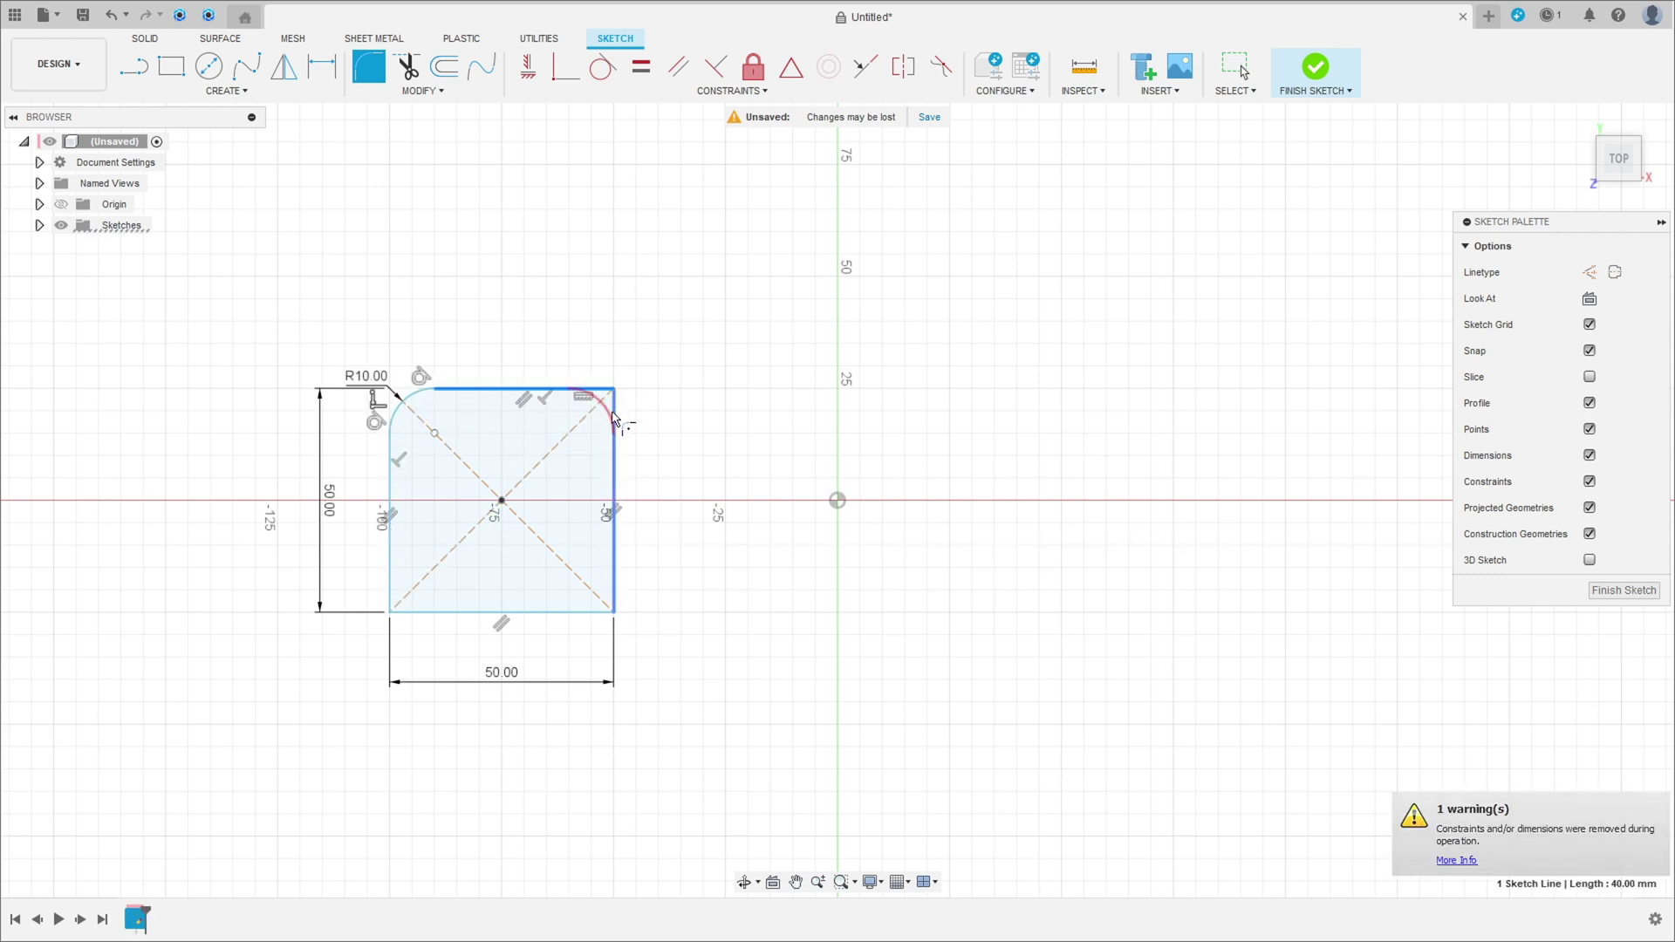
Step: Fillet all four corners of the 50 × 50 square with a 10 mm radius
click(596, 394)
key(Return)
click(588, 616)
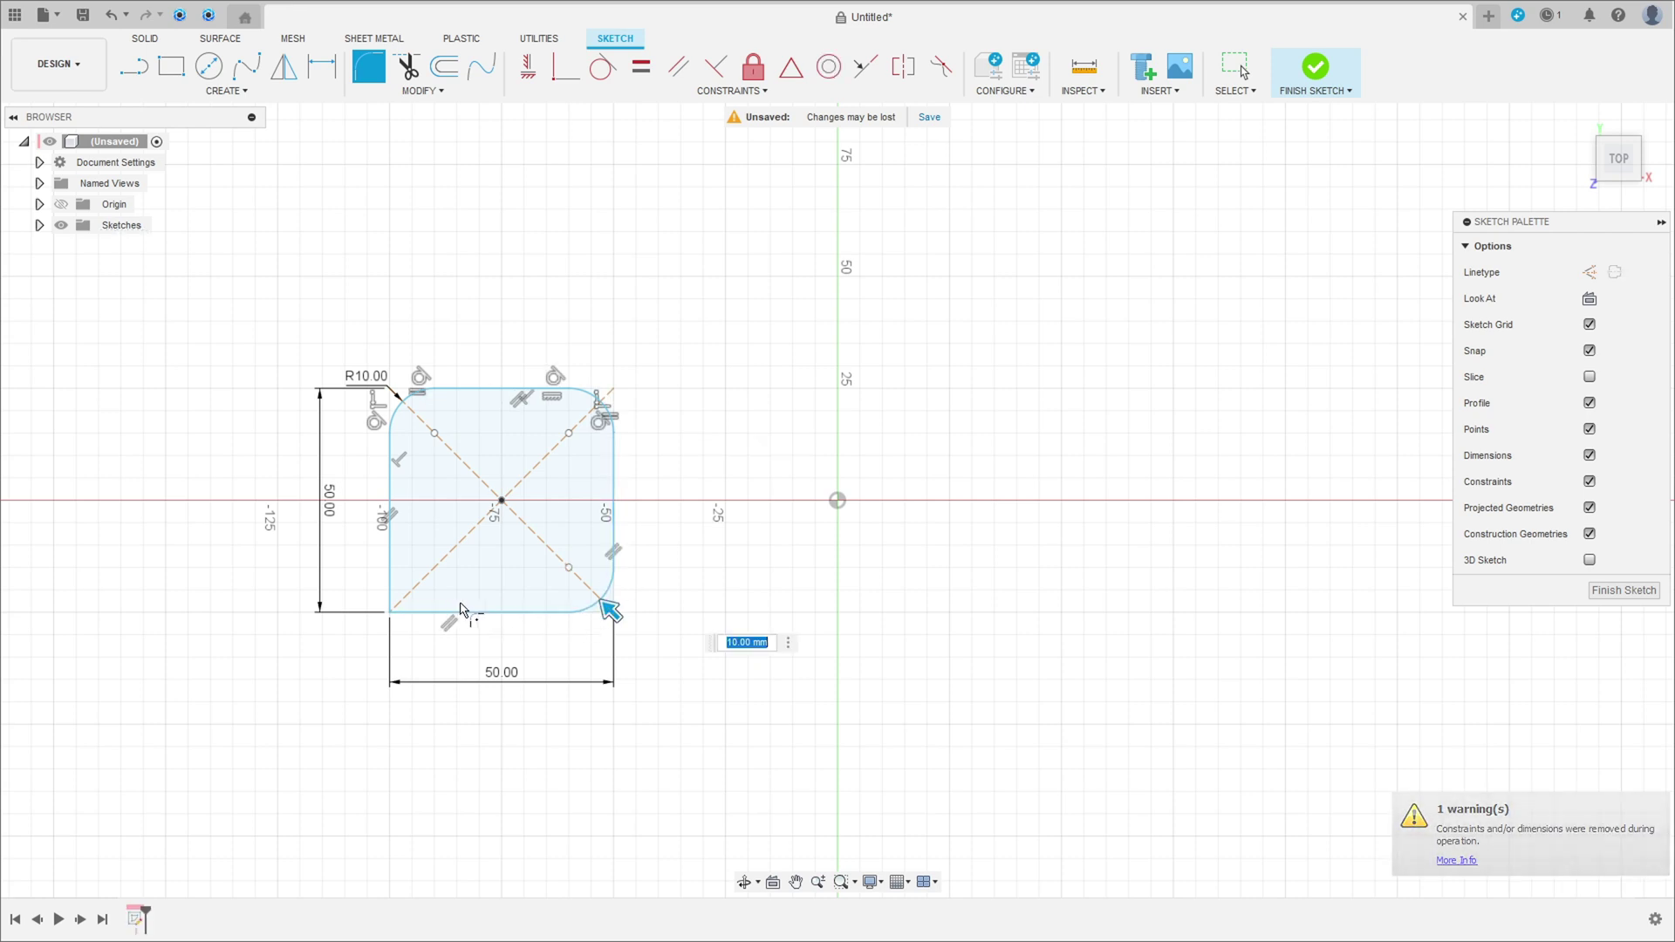
click(387, 594)
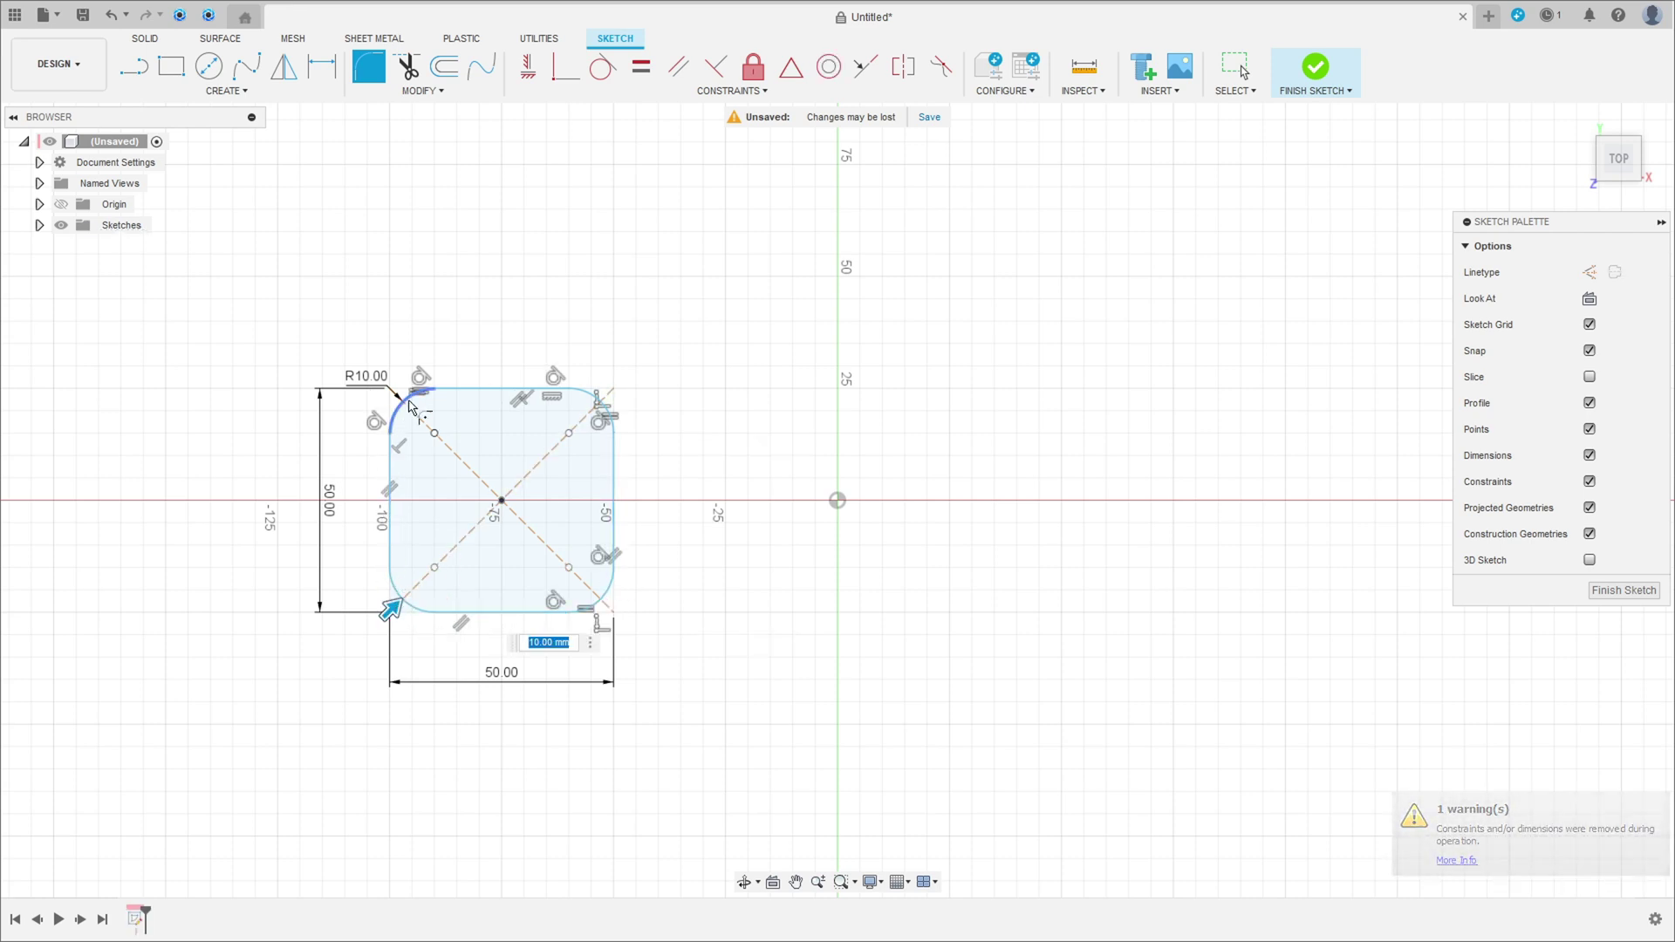
key(Escape)
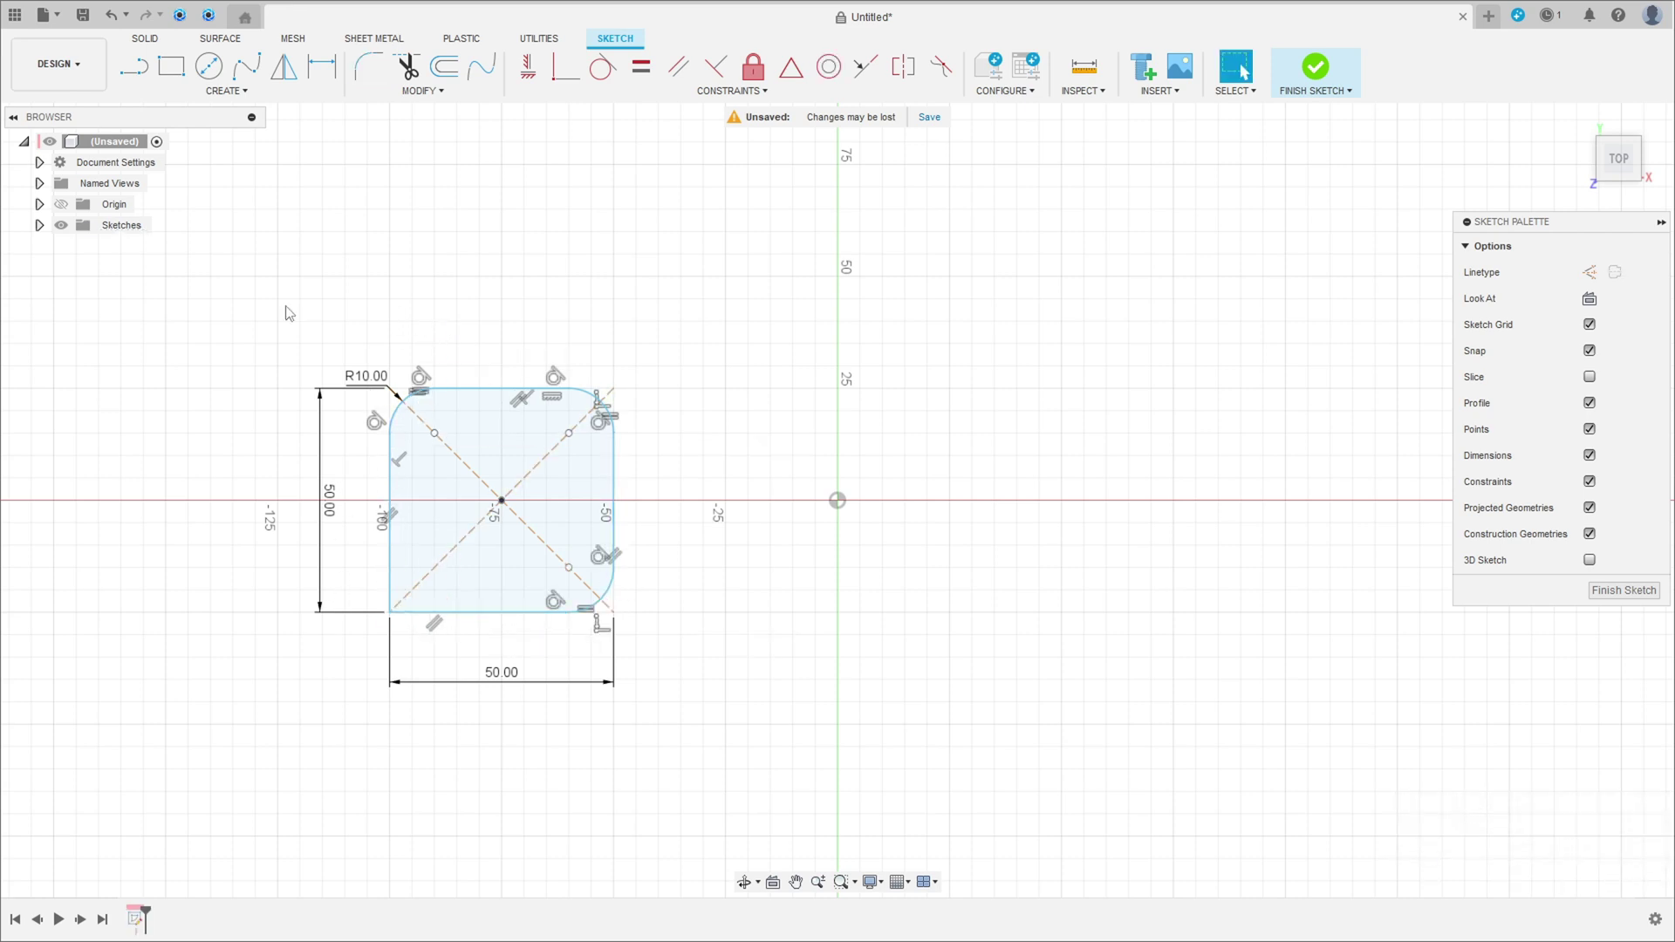
click(368, 66)
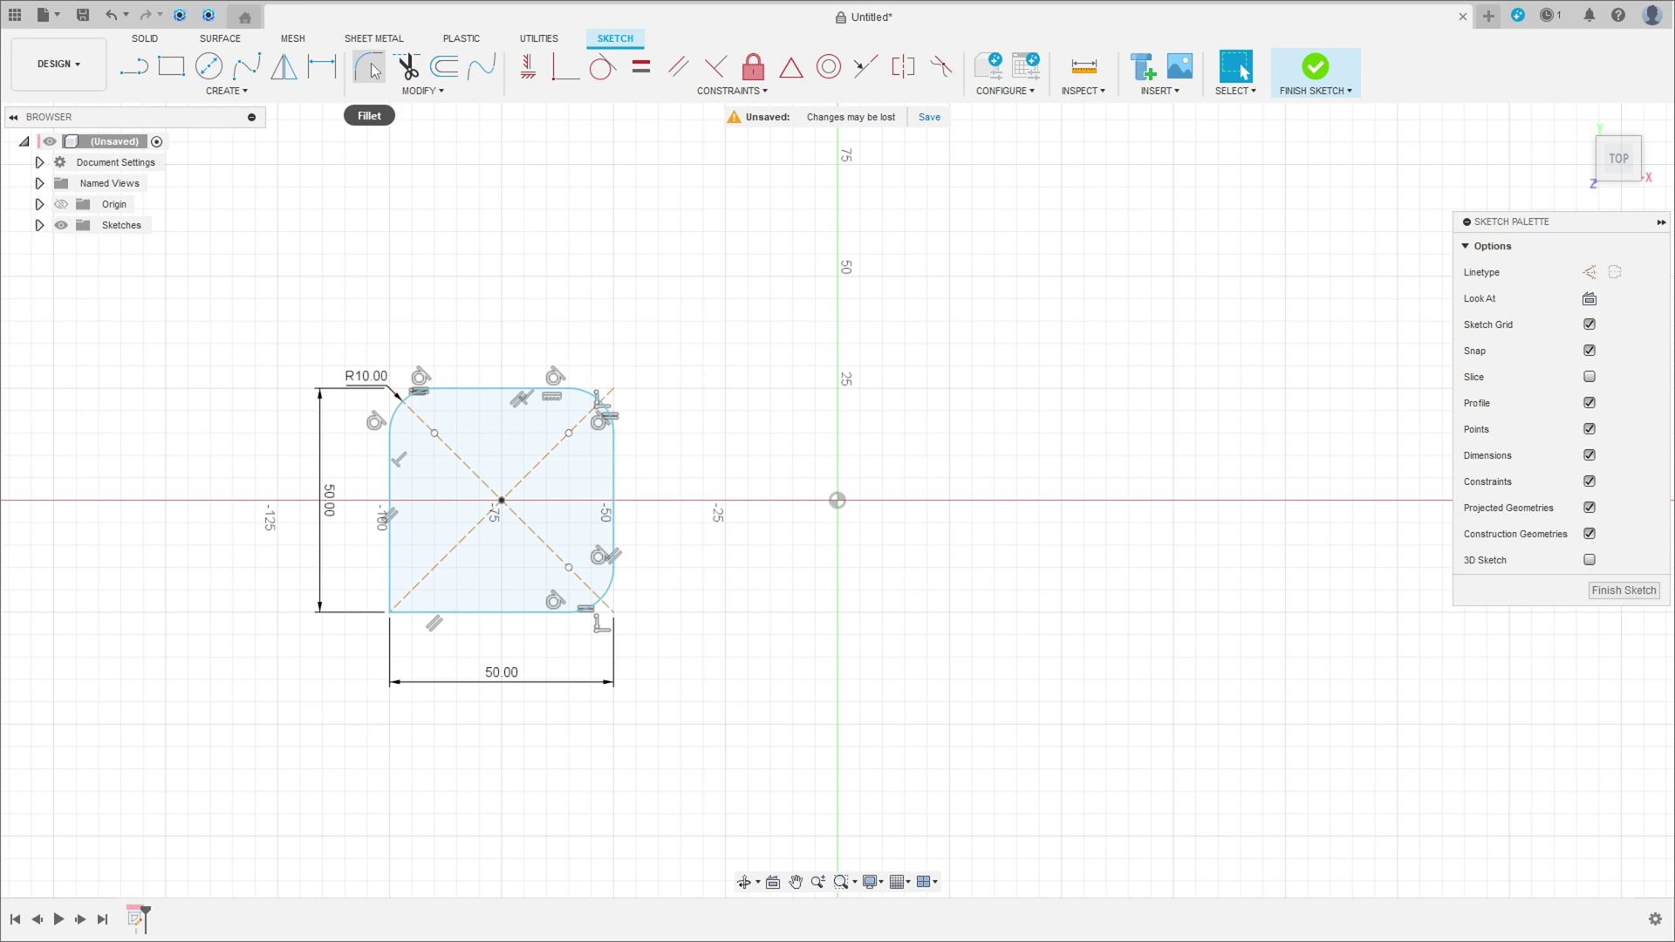
click(413, 617)
key(Return)
click(133, 65)
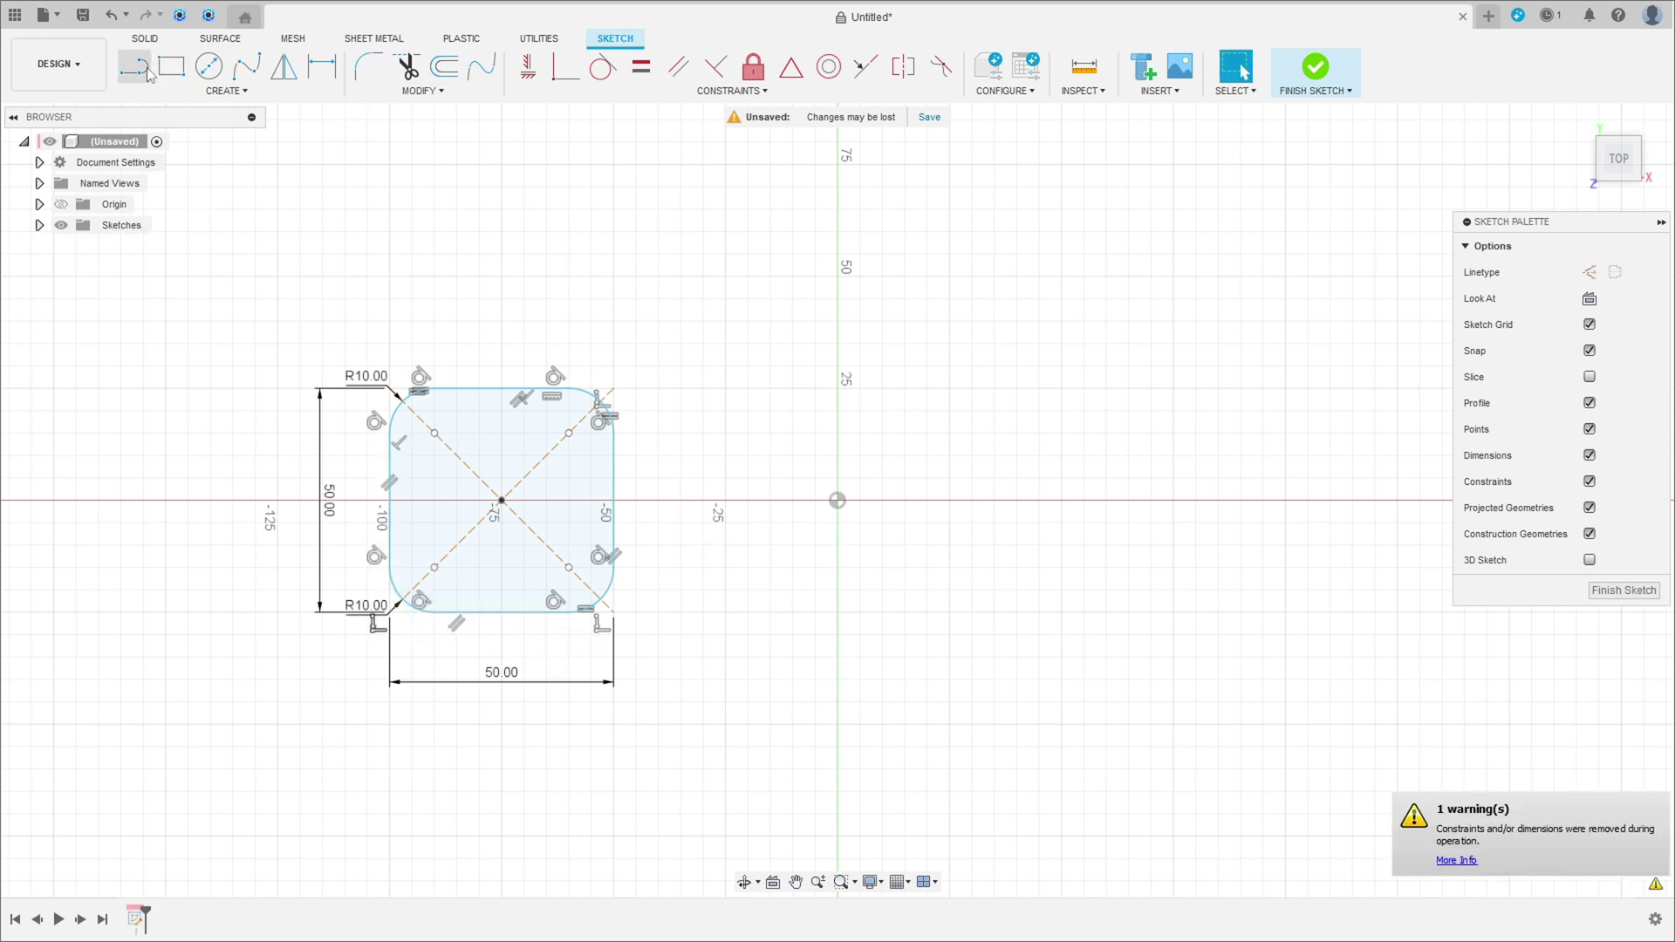
Step: Draw a vertical line up from the origin and convert it to construction geometry
click(838, 500)
click(837, 342)
key(Escape)
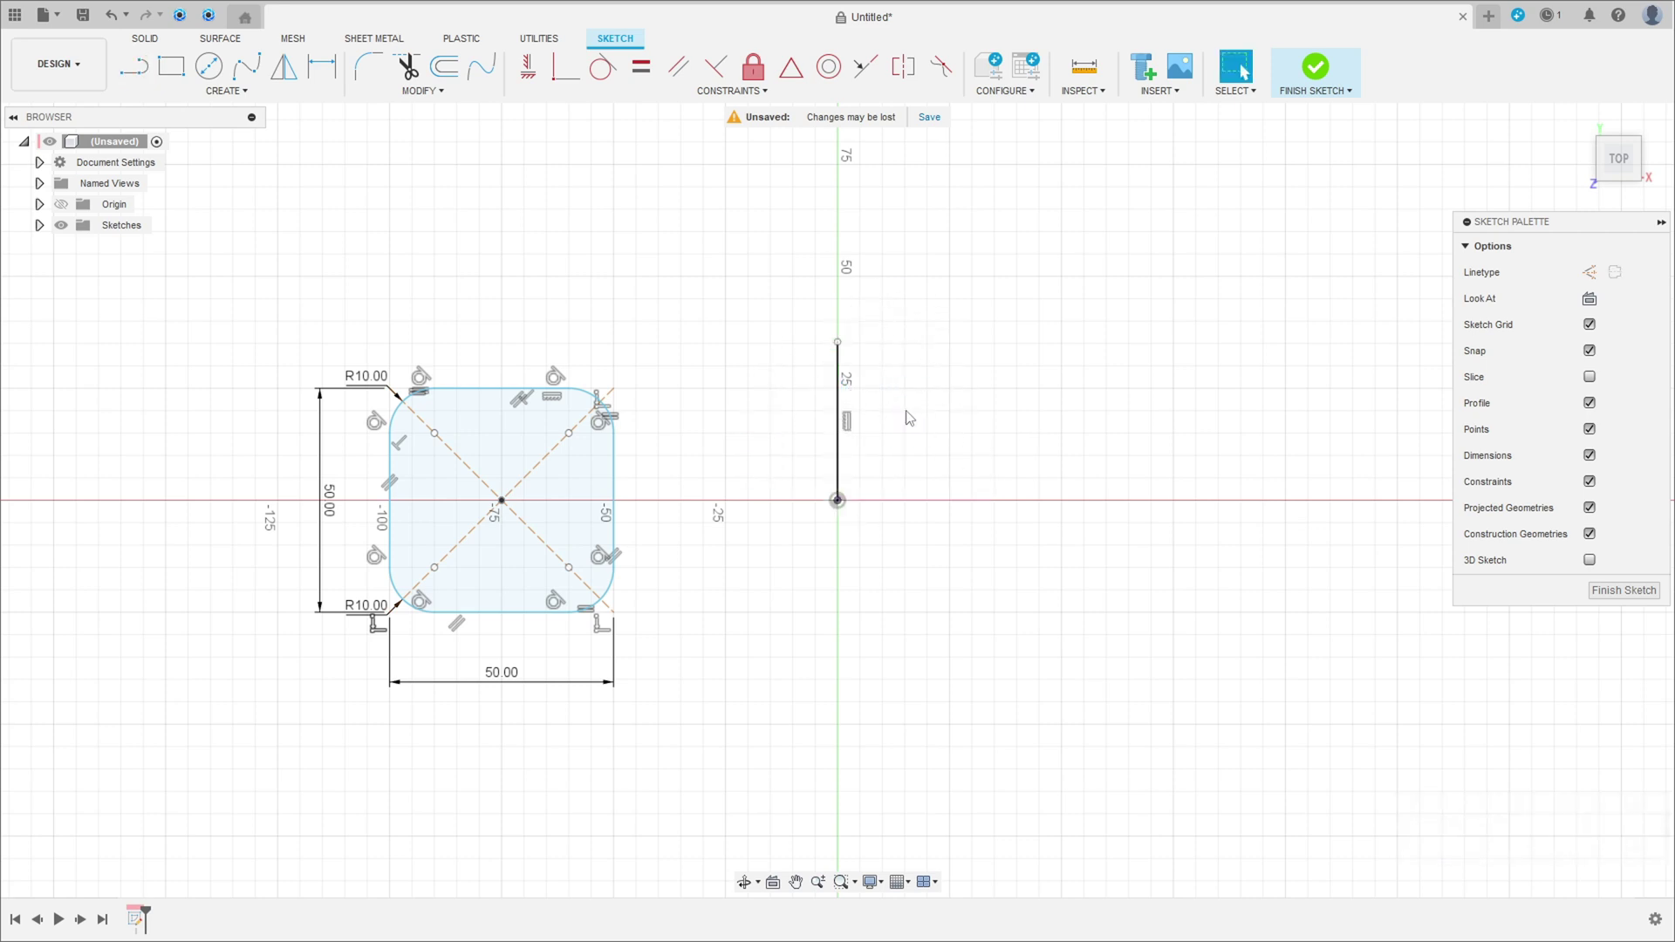
click(843, 422)
right_click(843, 422)
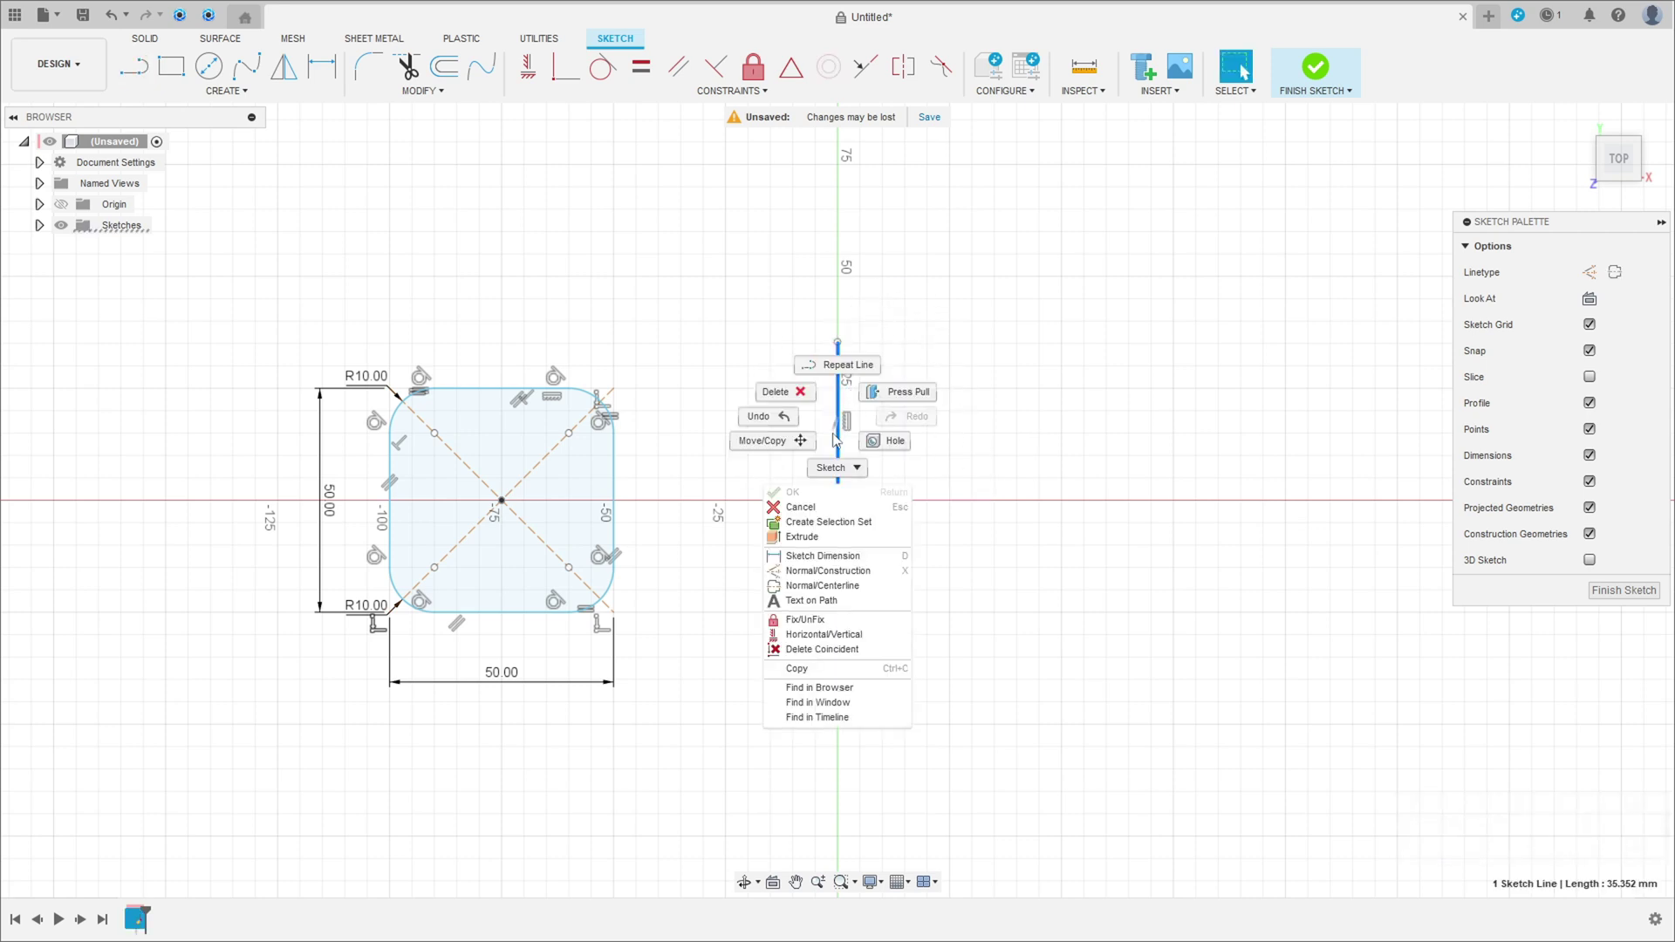
click(824, 575)
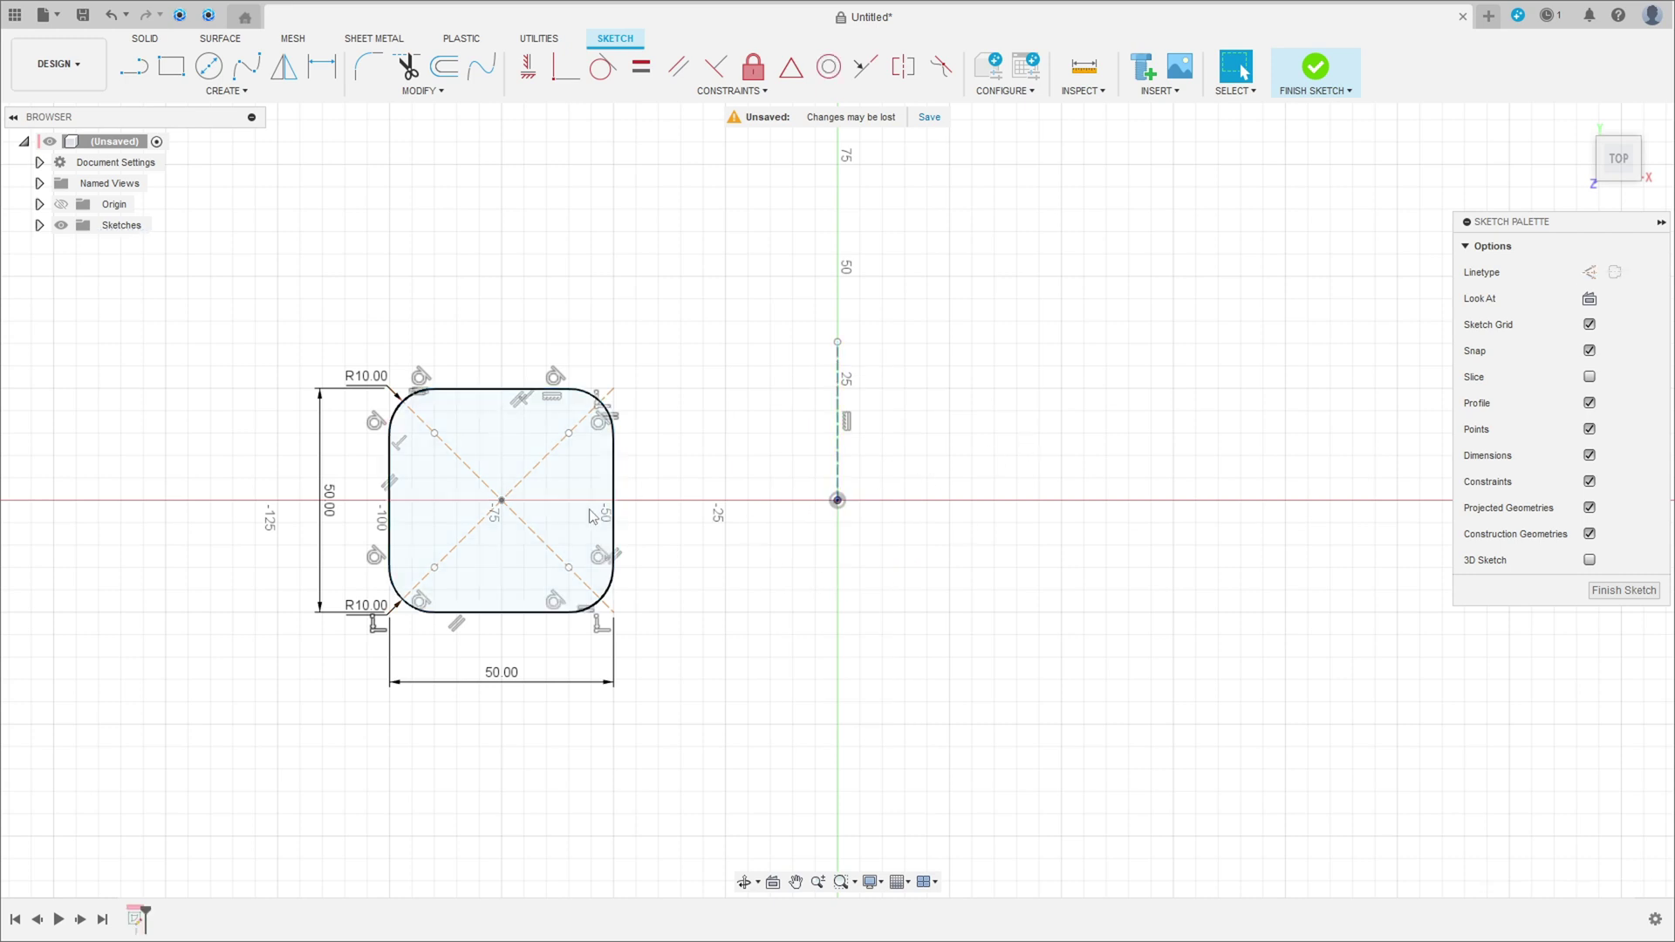
Step: Dimension the square's right edge 75 mm from the vertical construction line
click(323, 67)
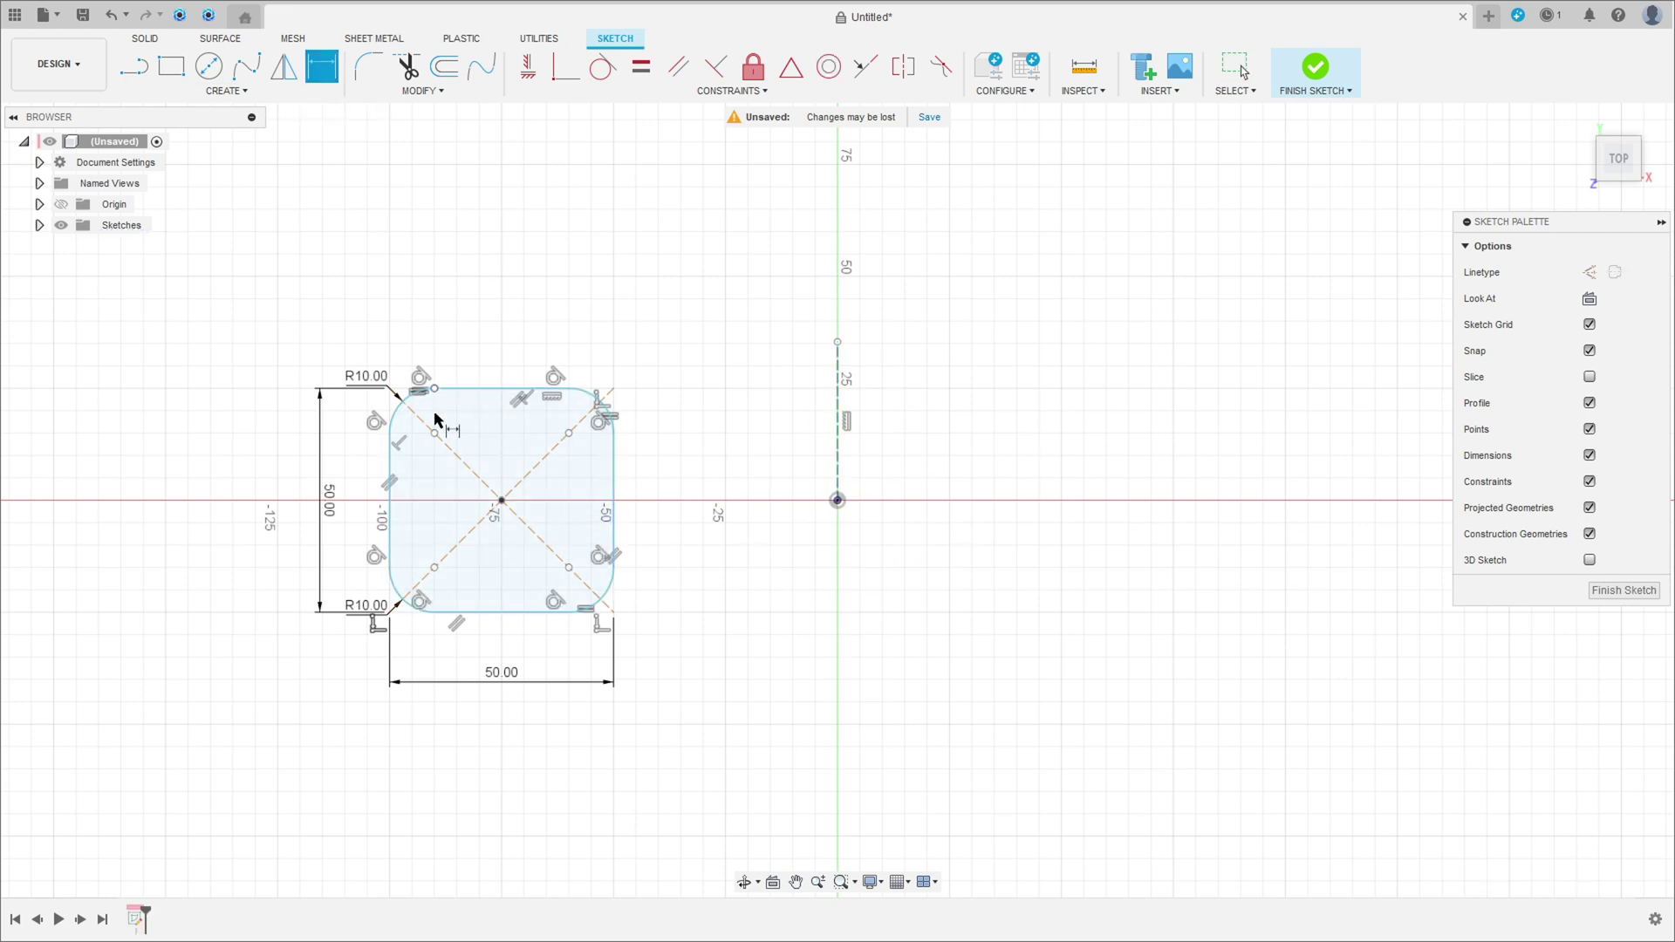
click(612, 508)
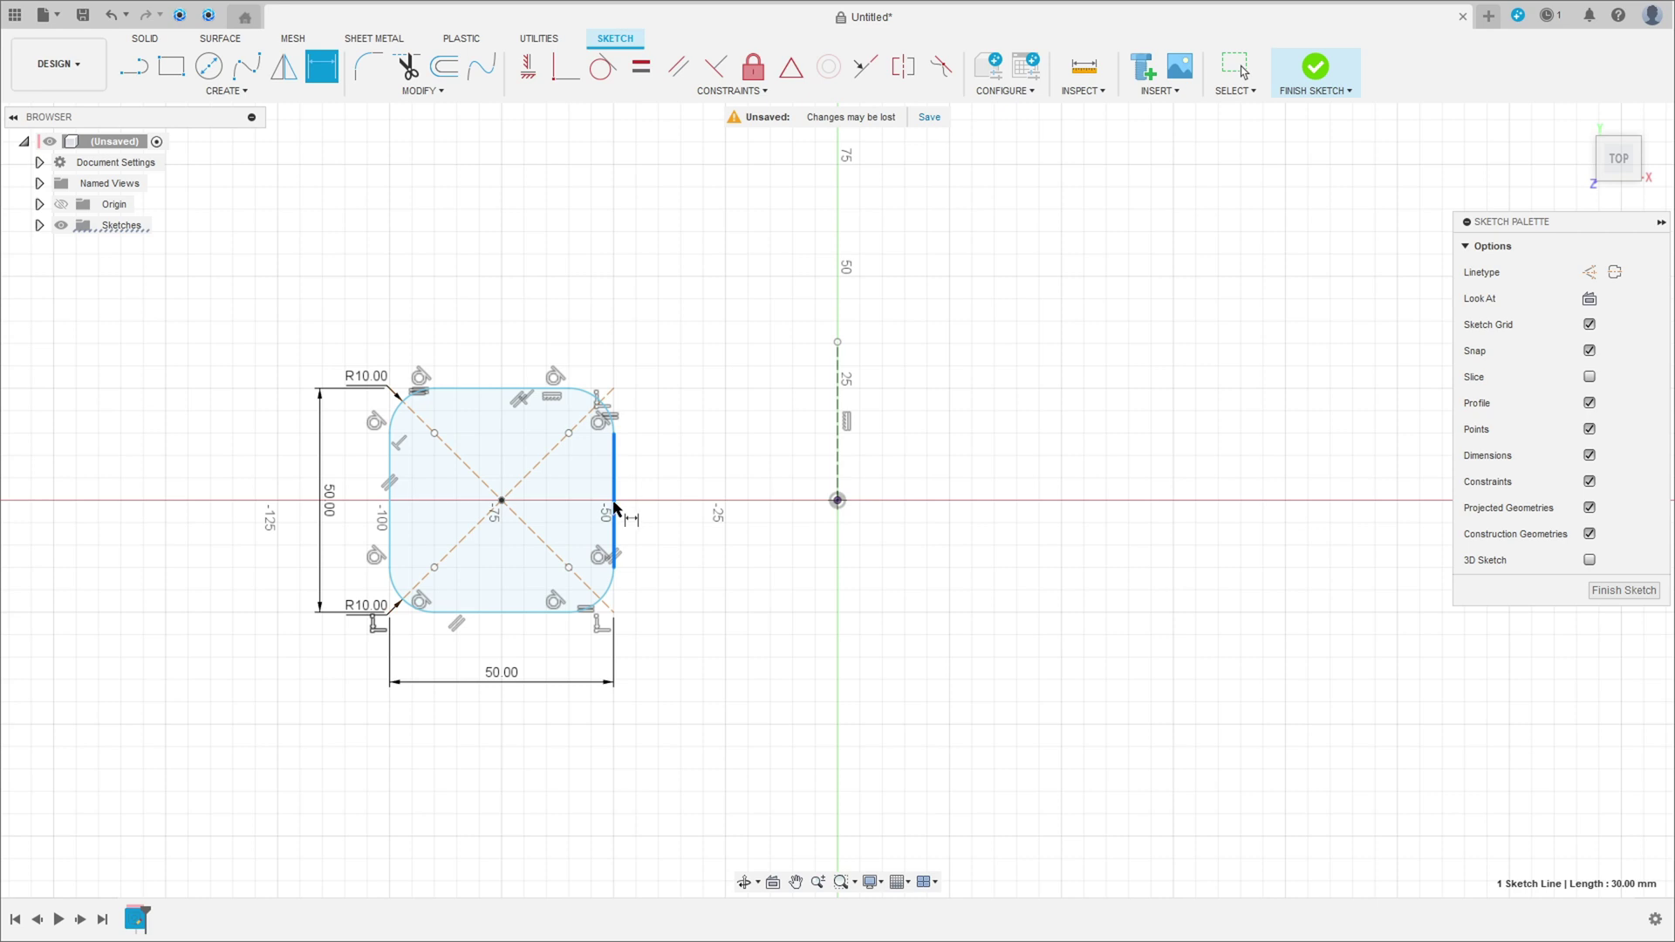
click(837, 467)
click(732, 609)
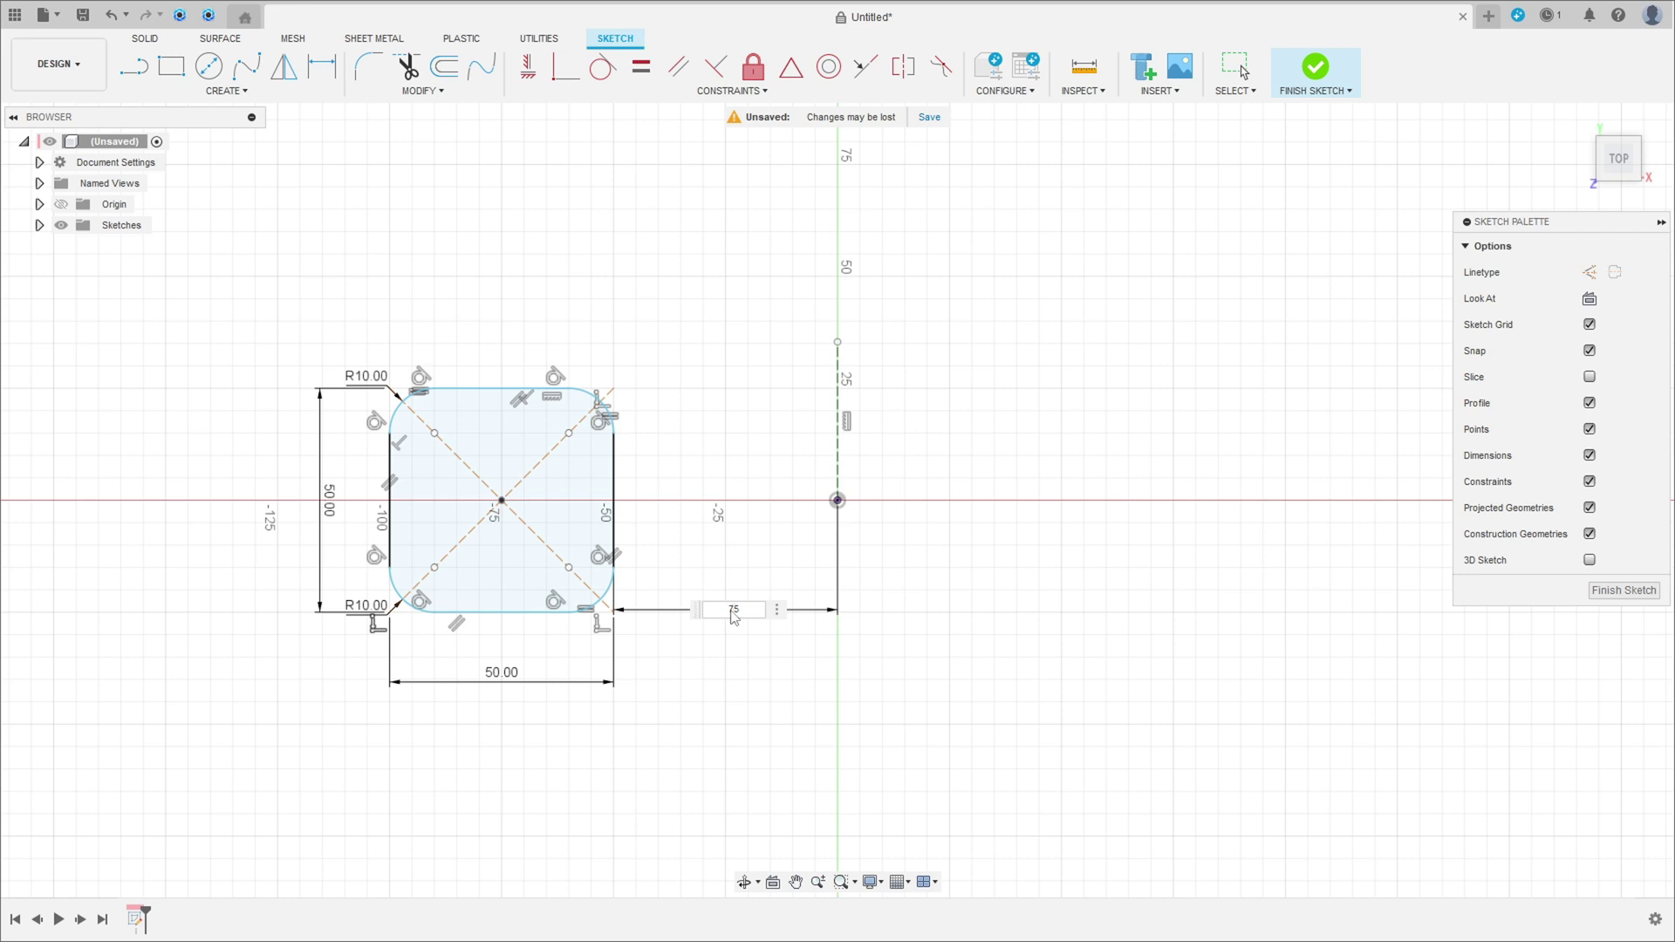
text(75)
key(Return)
key(Escape)
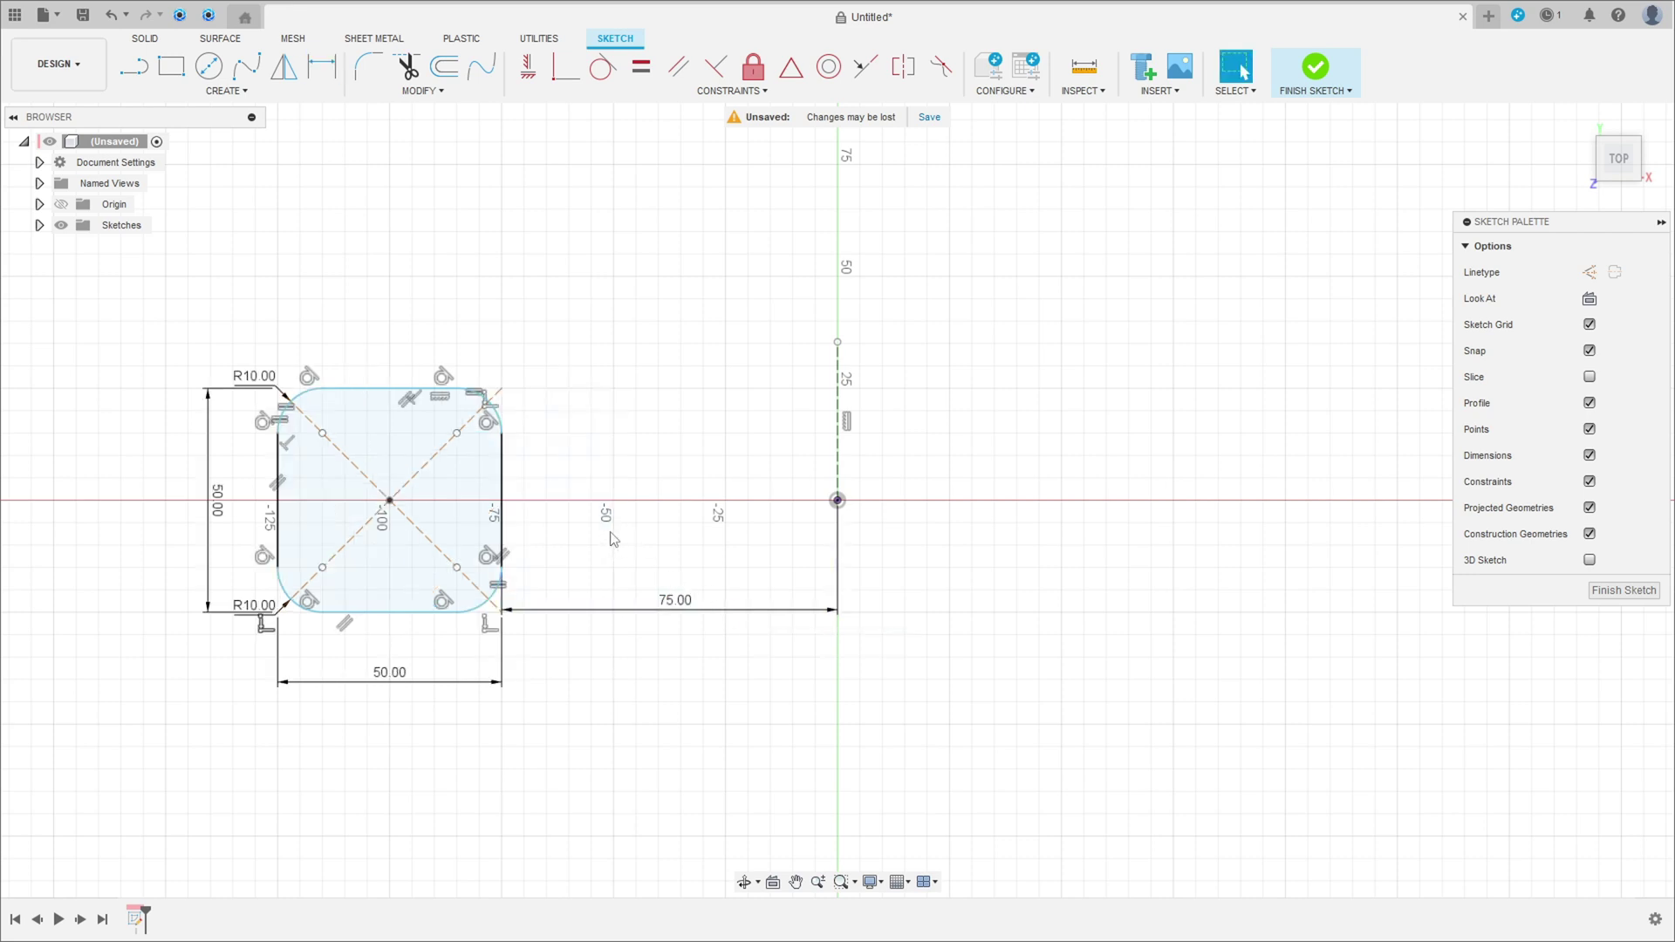
click(528, 66)
Step: Level the square's centre with the origin and mirror the square across the construction line
click(390, 502)
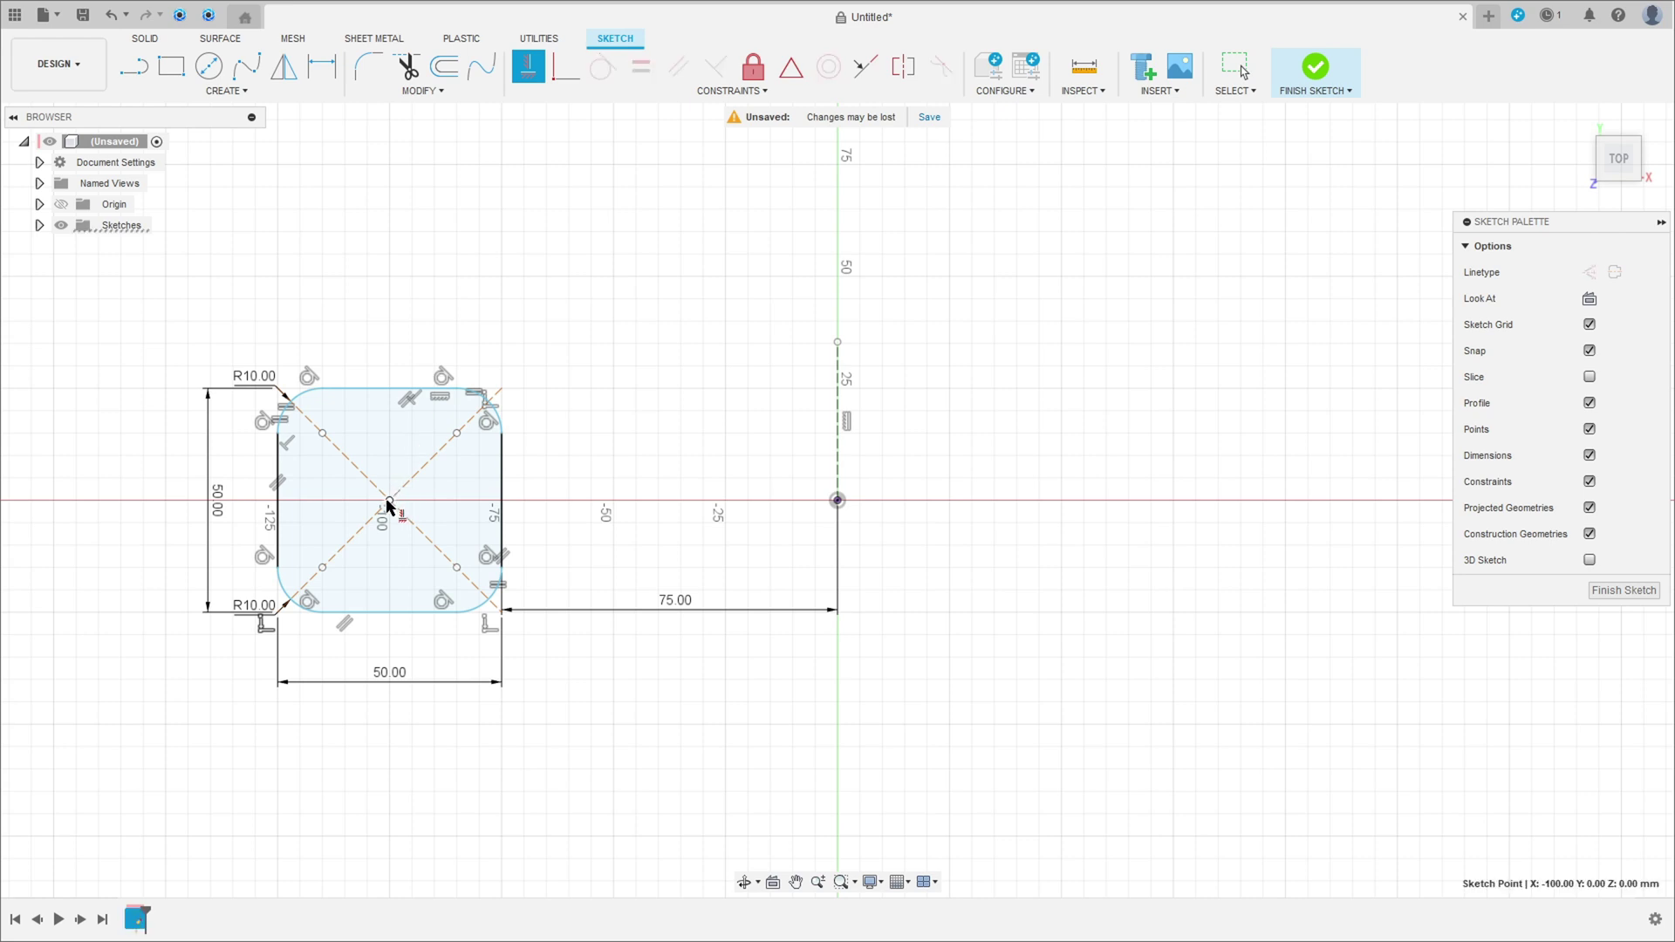
click(838, 501)
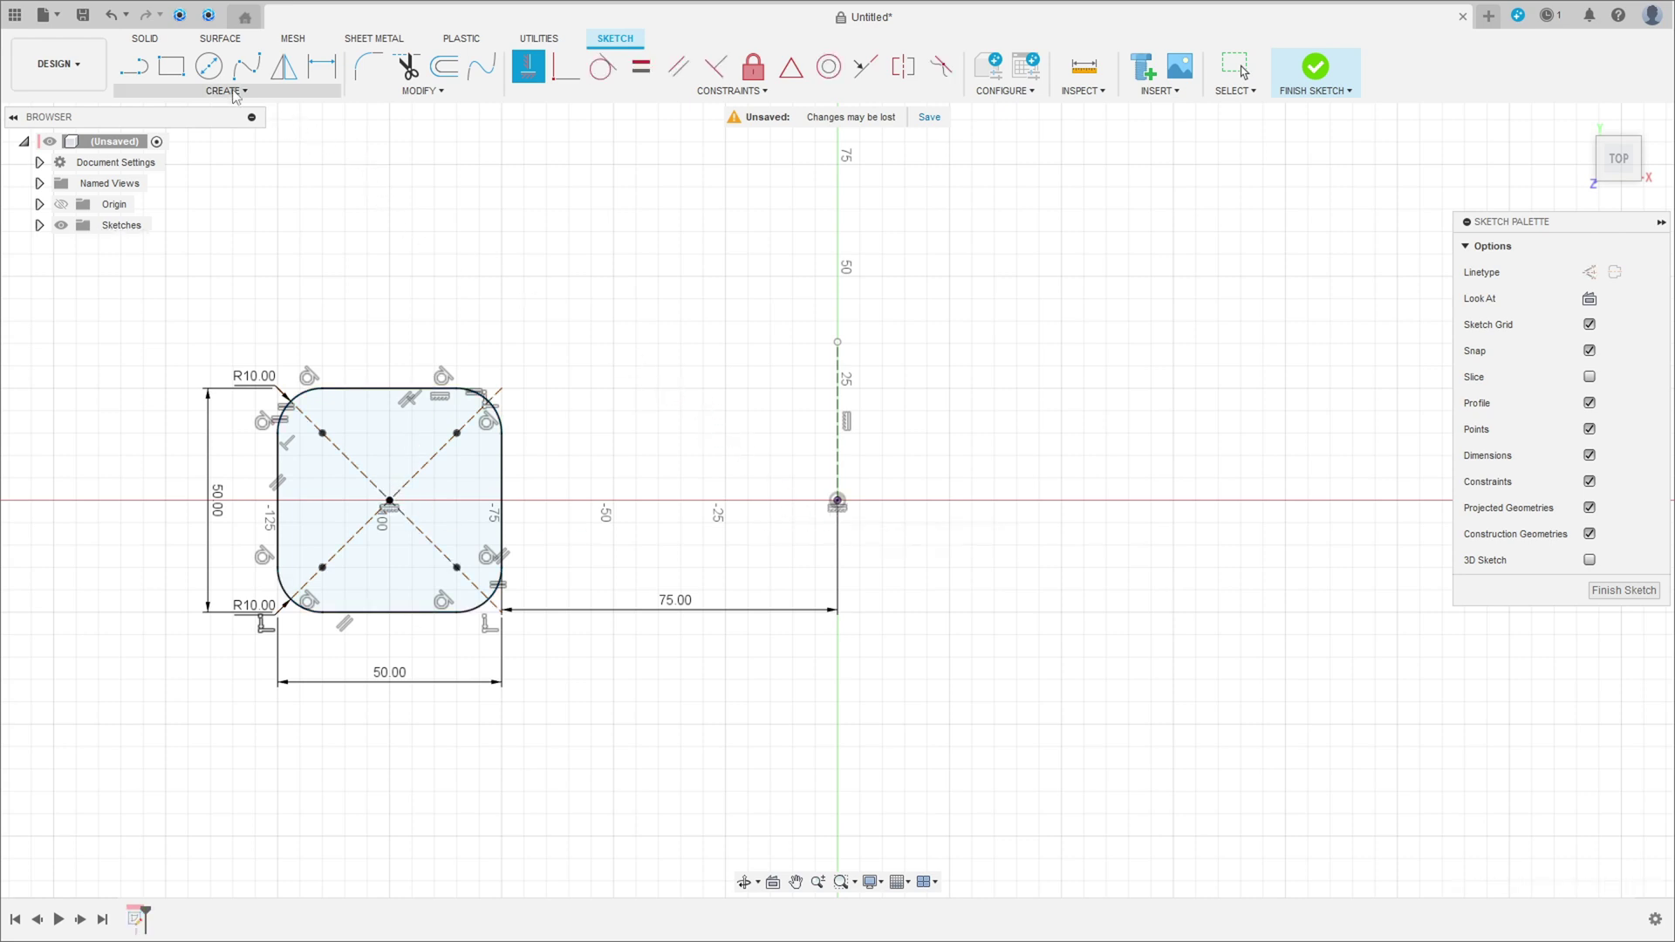
click(284, 67)
mouse_move(168, 314)
mouse_down()
mouse_move(371, 342)
mouse_move(555, 736)
mouse_up()
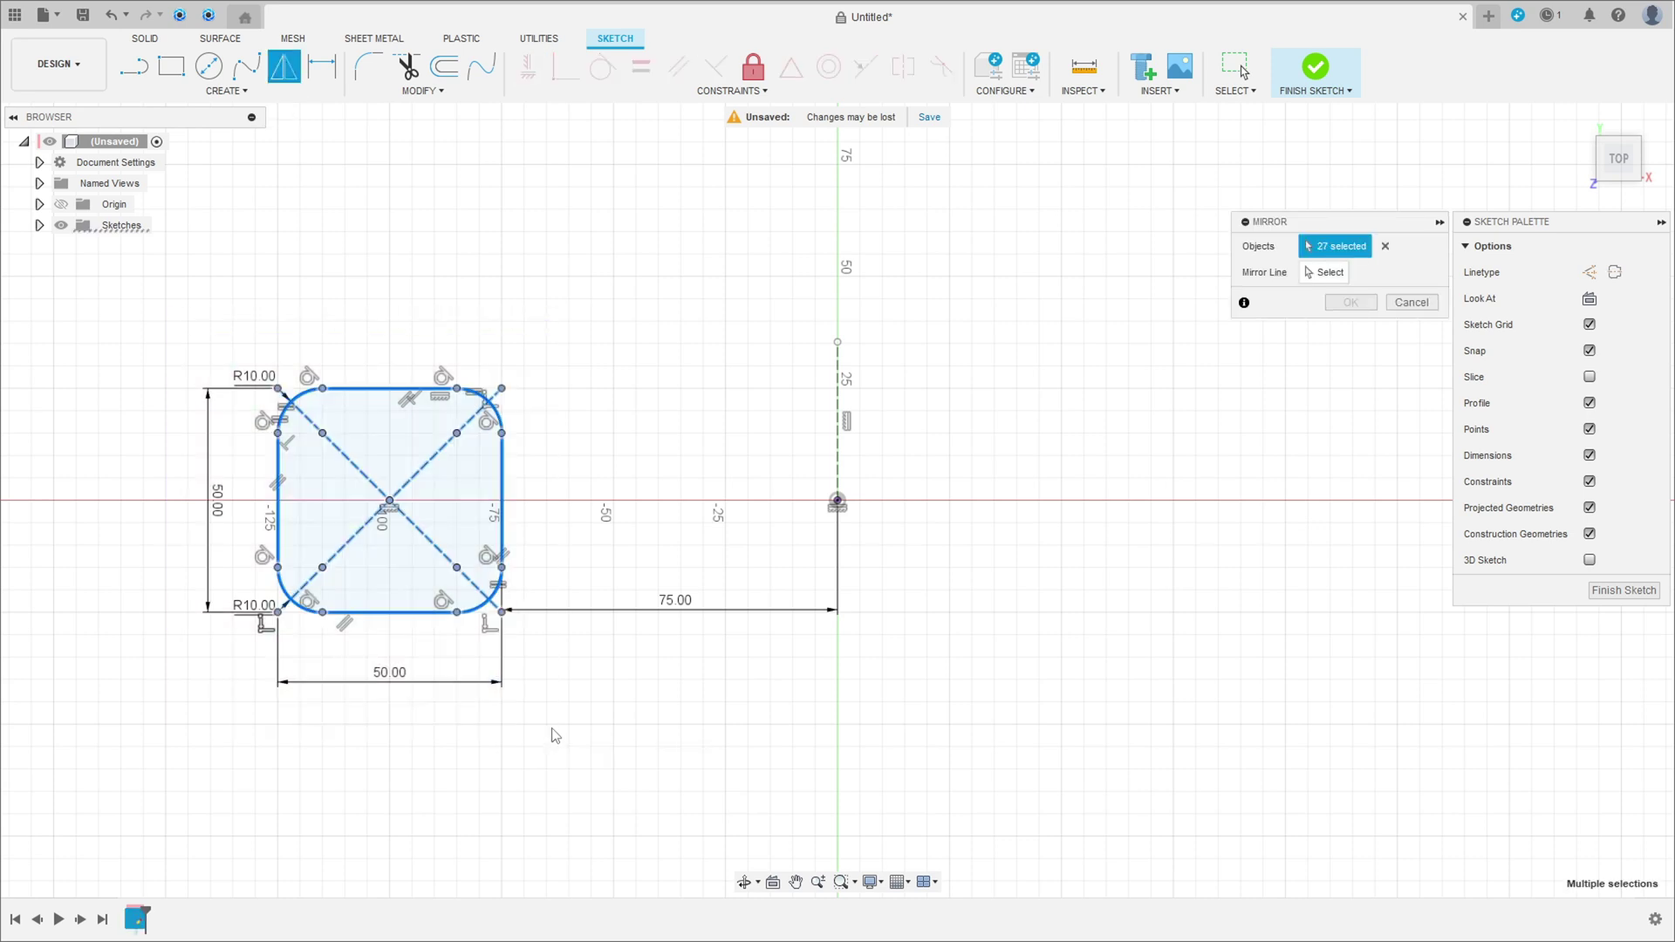
click(1317, 274)
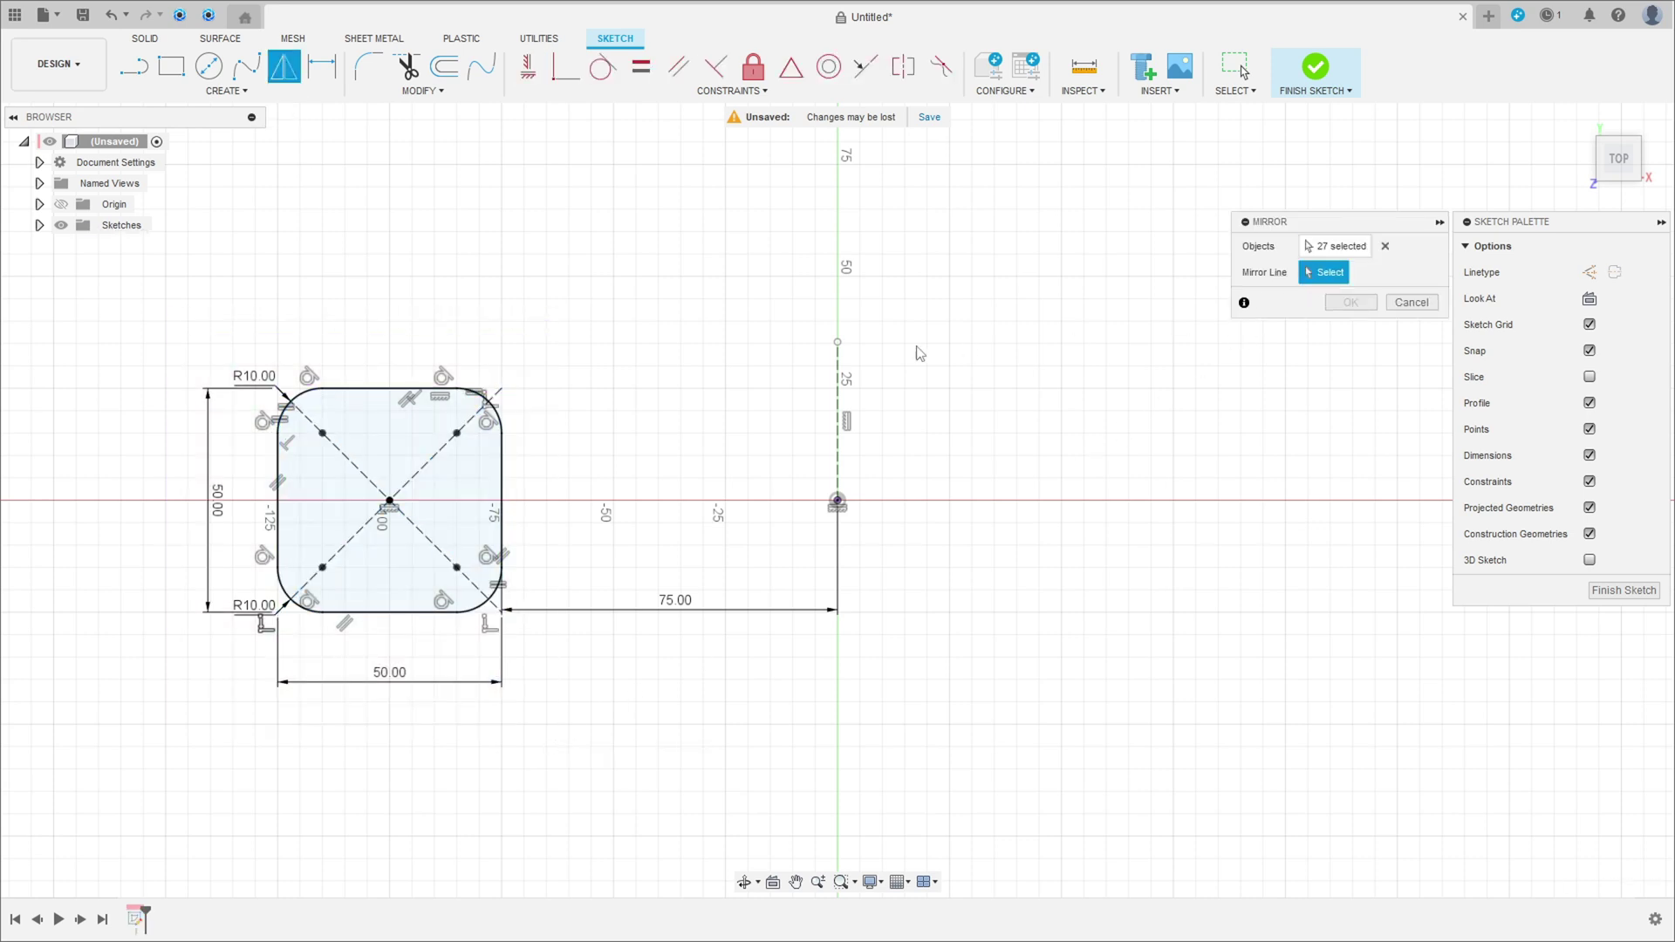
click(839, 403)
click(1351, 302)
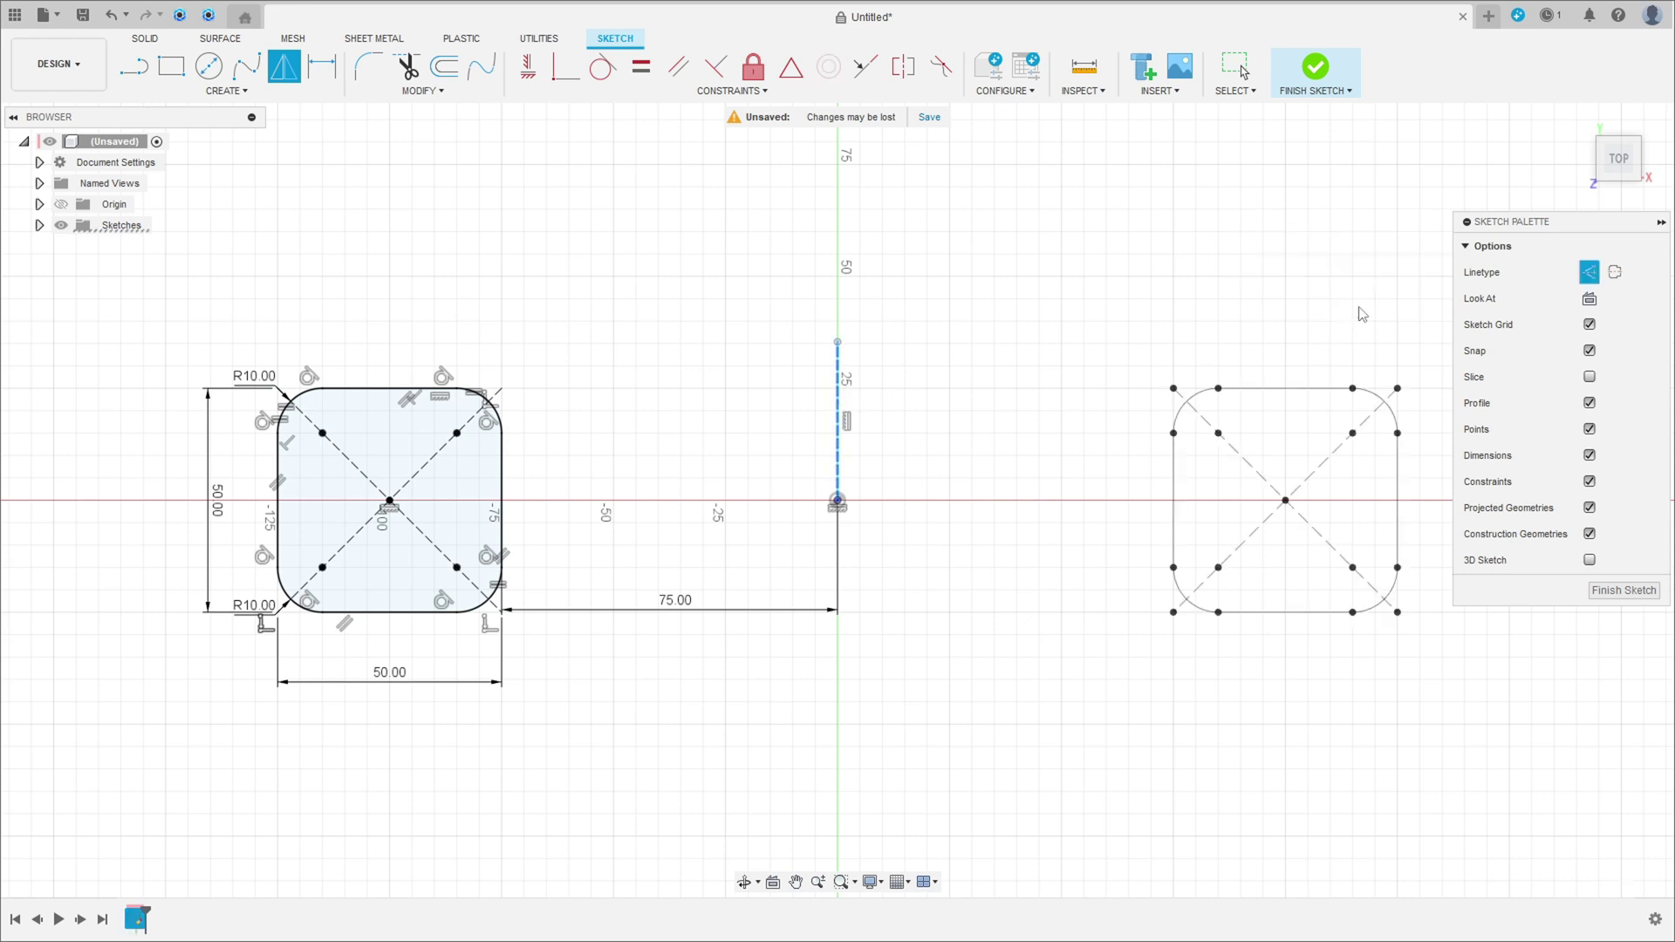
mouse_move(1107, 343)
middle_down()
mouse_move(1049, 448)
mouse_move(994, 408)
mouse_move(983, 374)
middle_up()
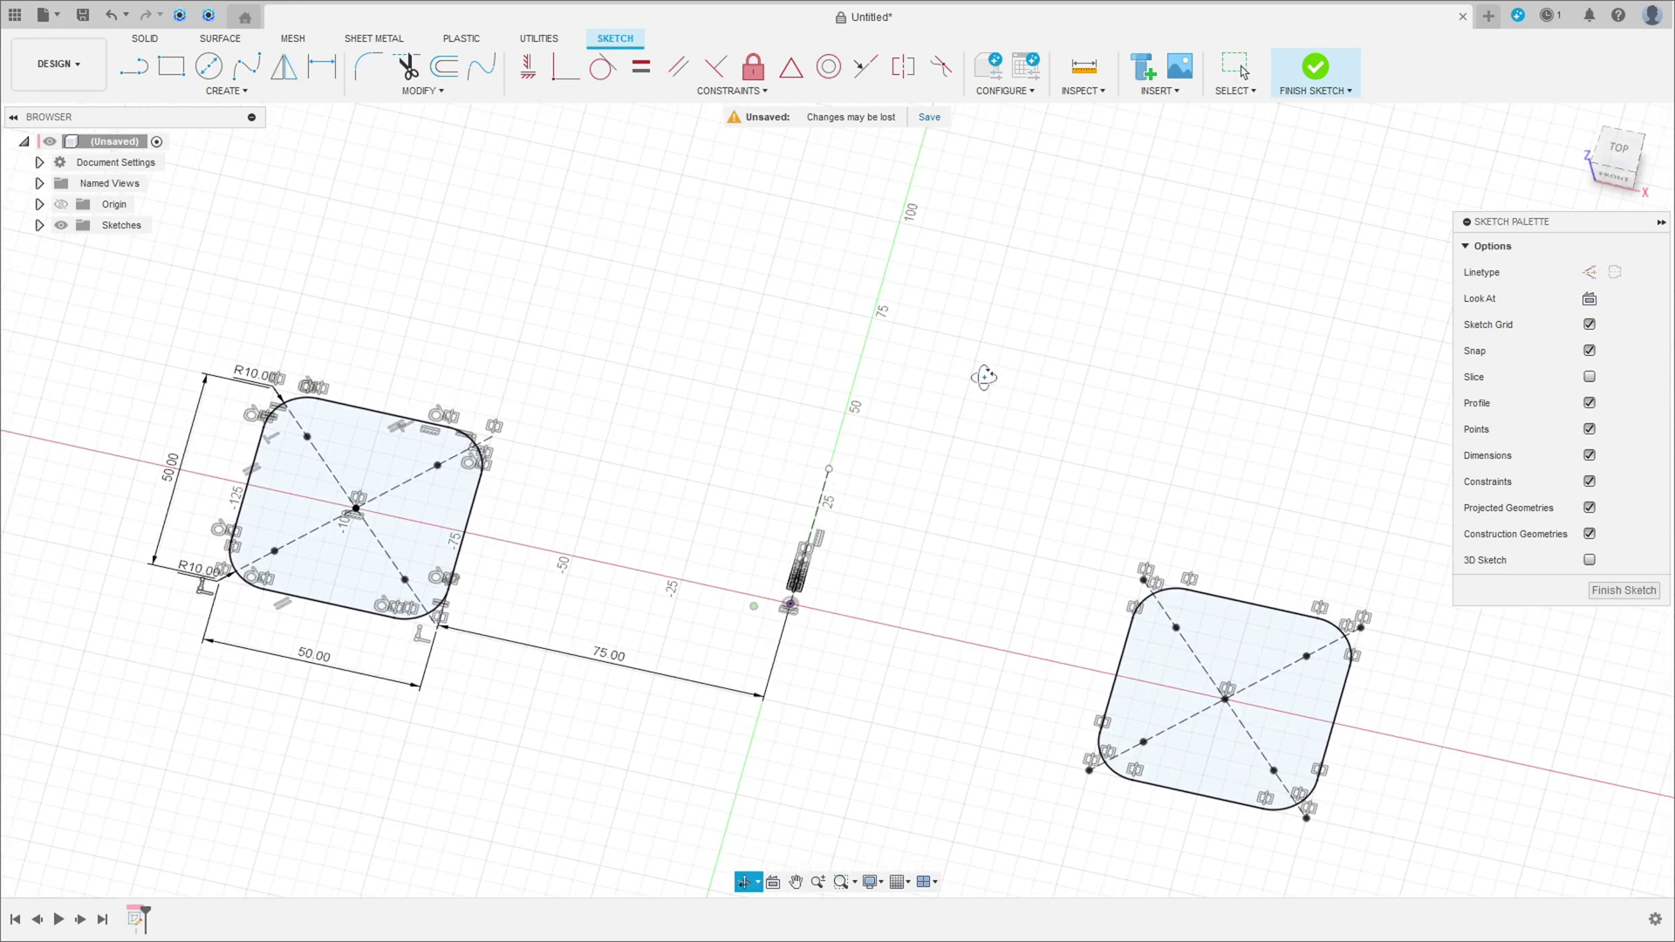
click(1579, 120)
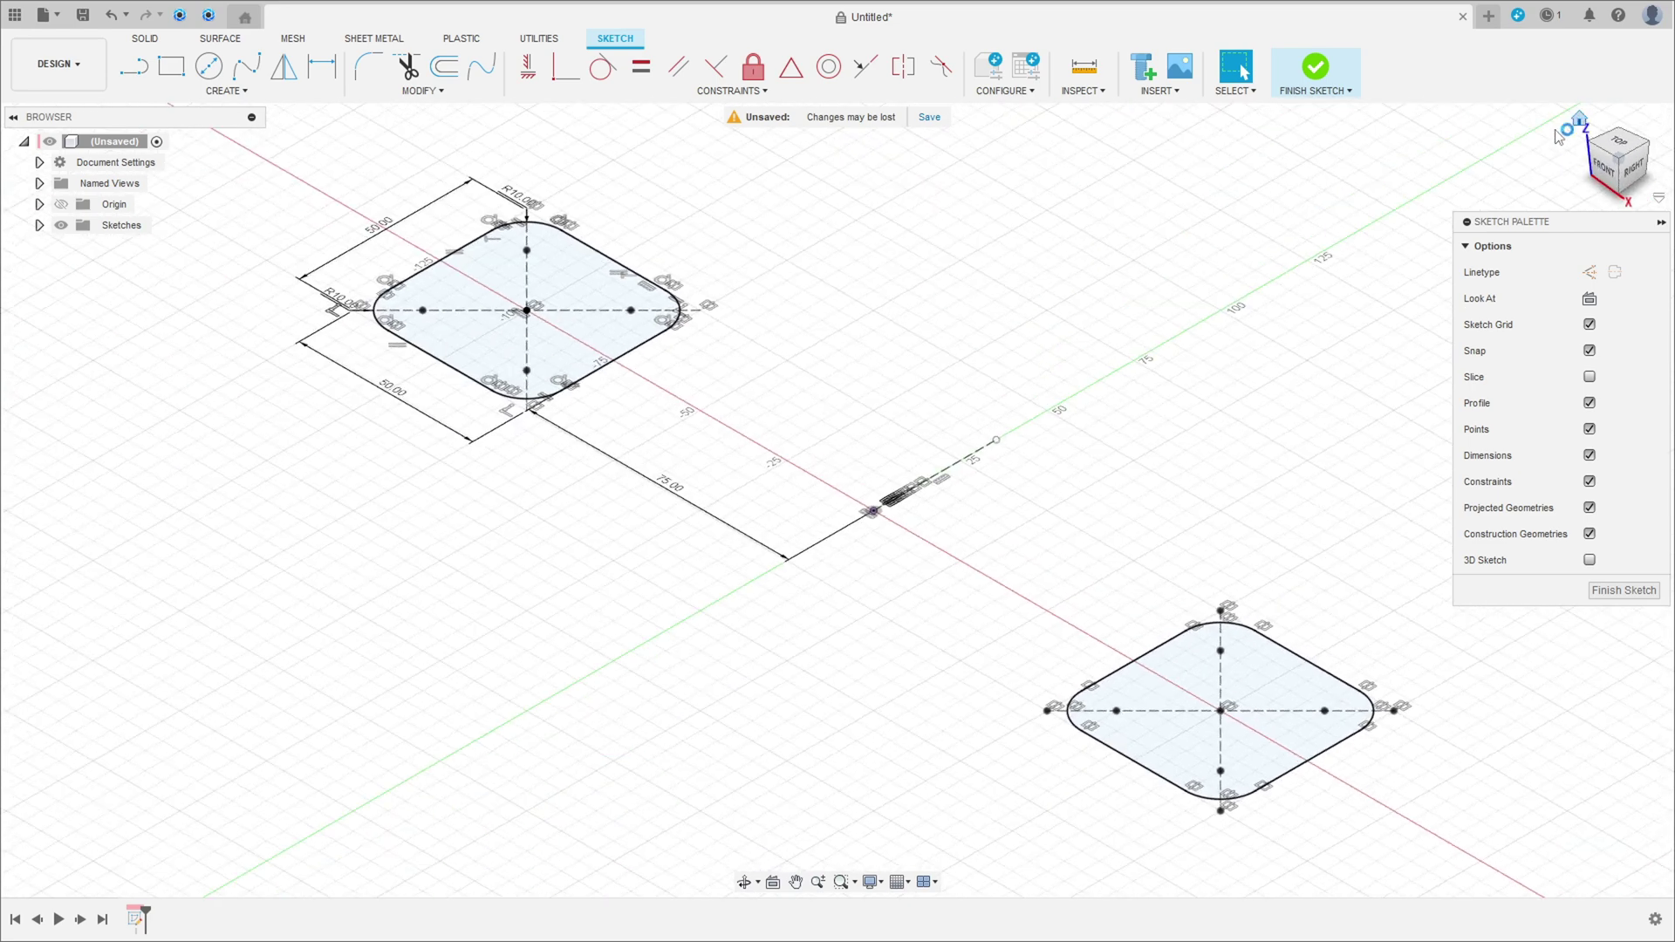
Step: Finish the sketch and start a new sketch on the vertical origin plane
click(1316, 82)
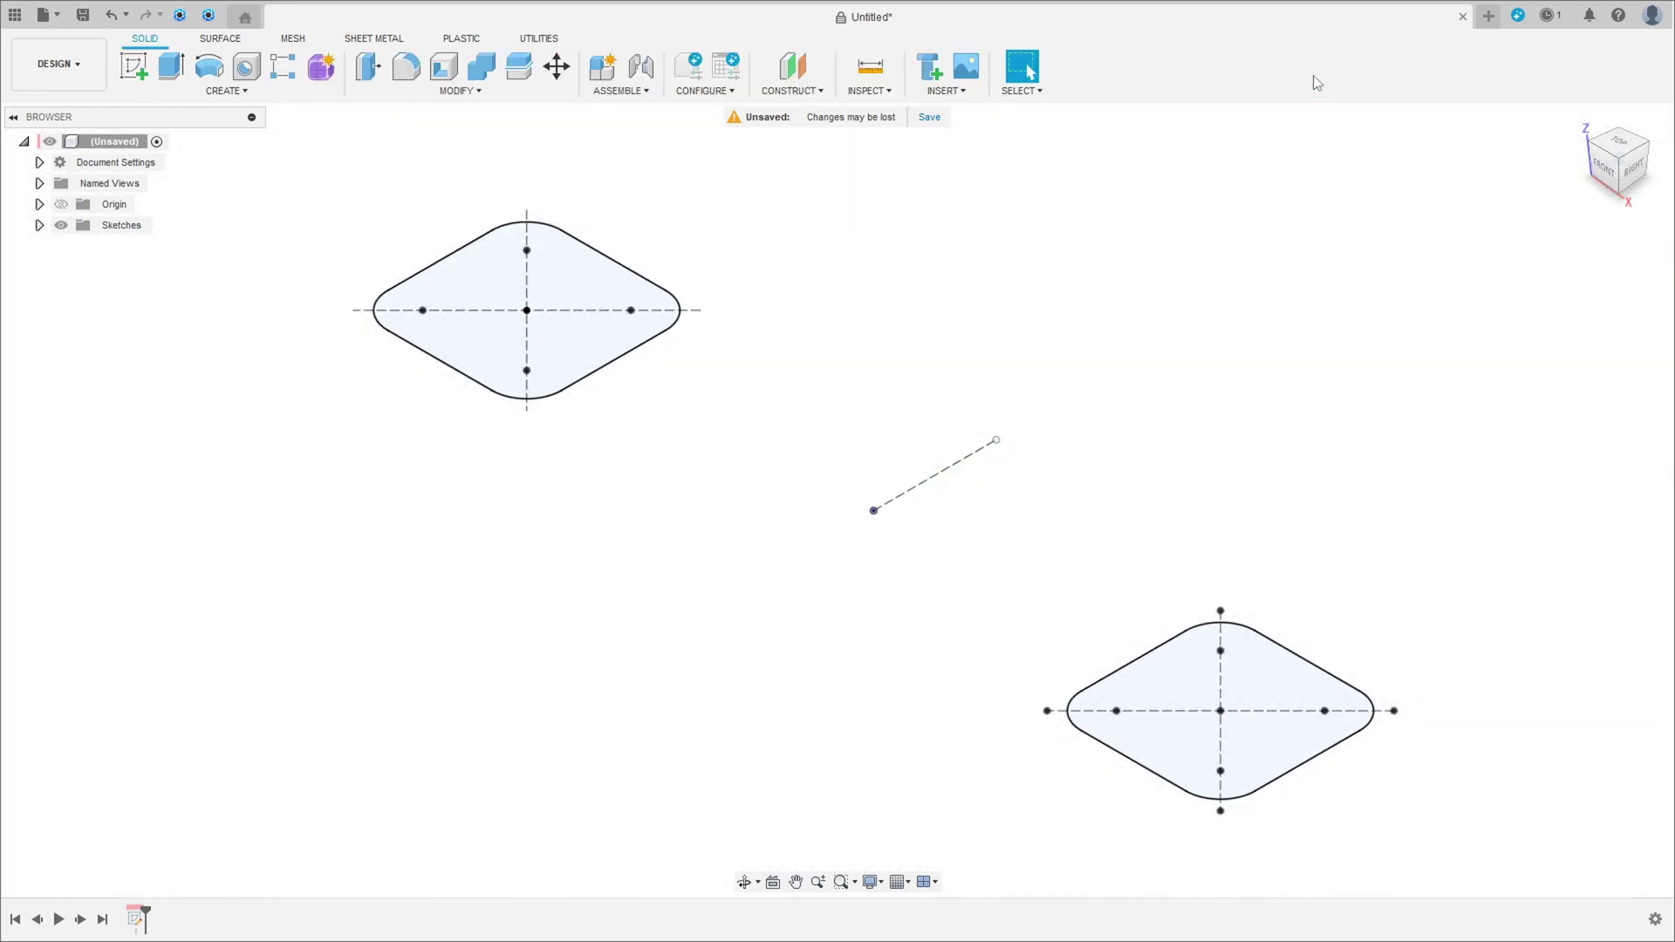
click(135, 67)
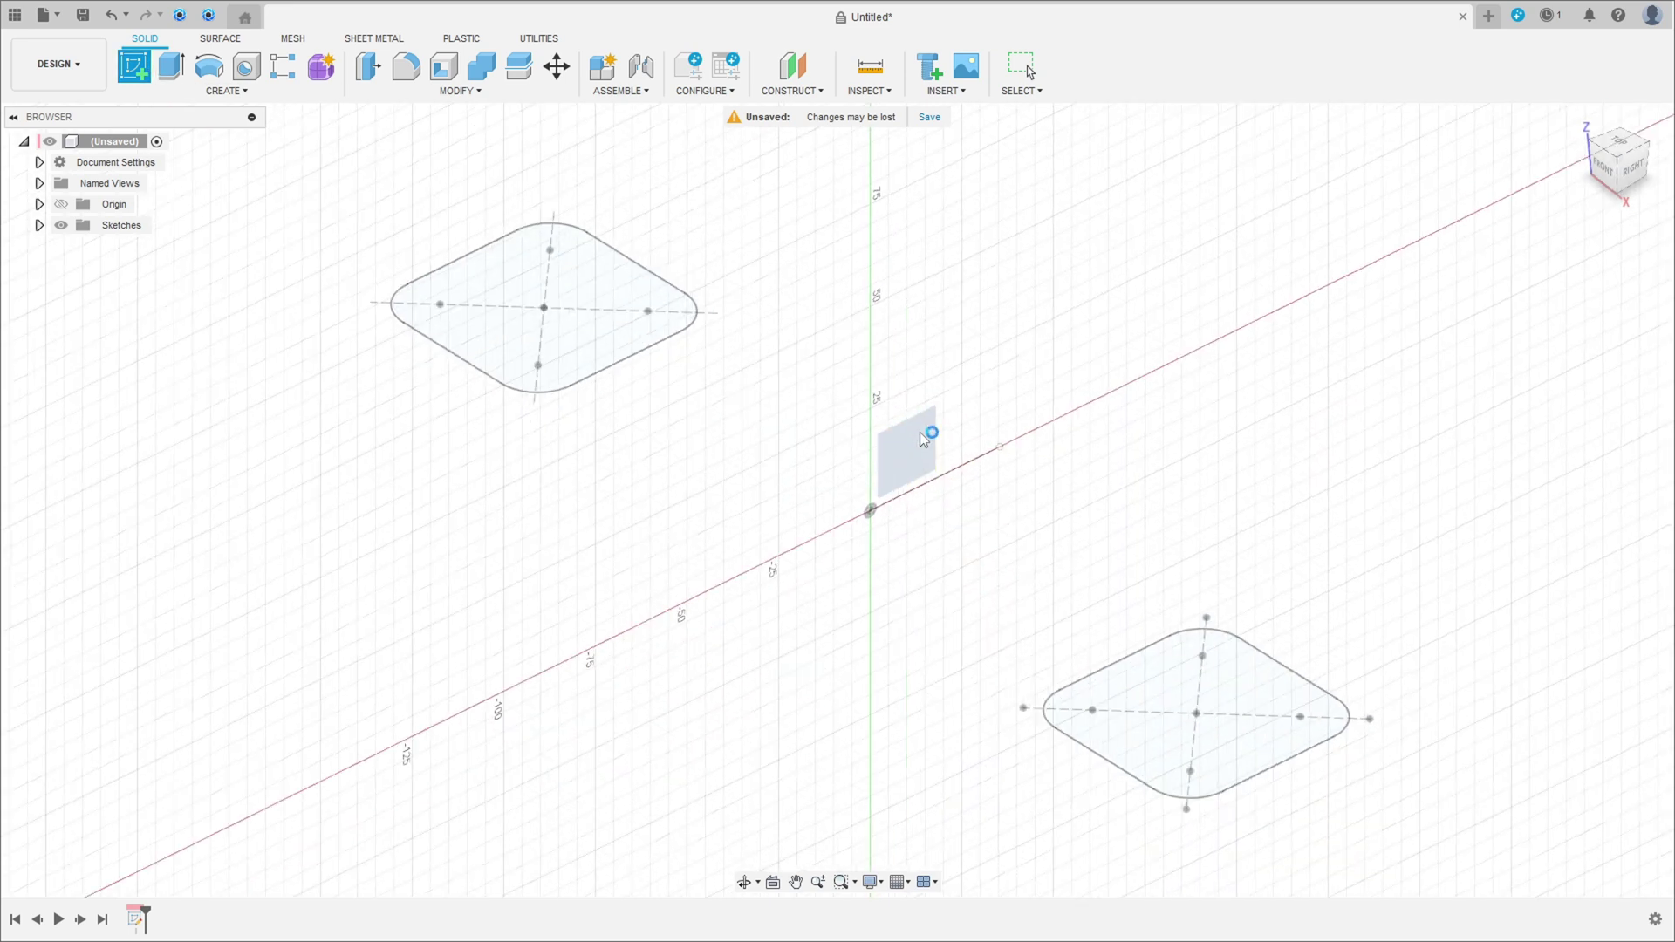
click(919, 432)
Step: Draw a 40 × 20 mm center-point ellipse centred on the vertical axis
click(225, 91)
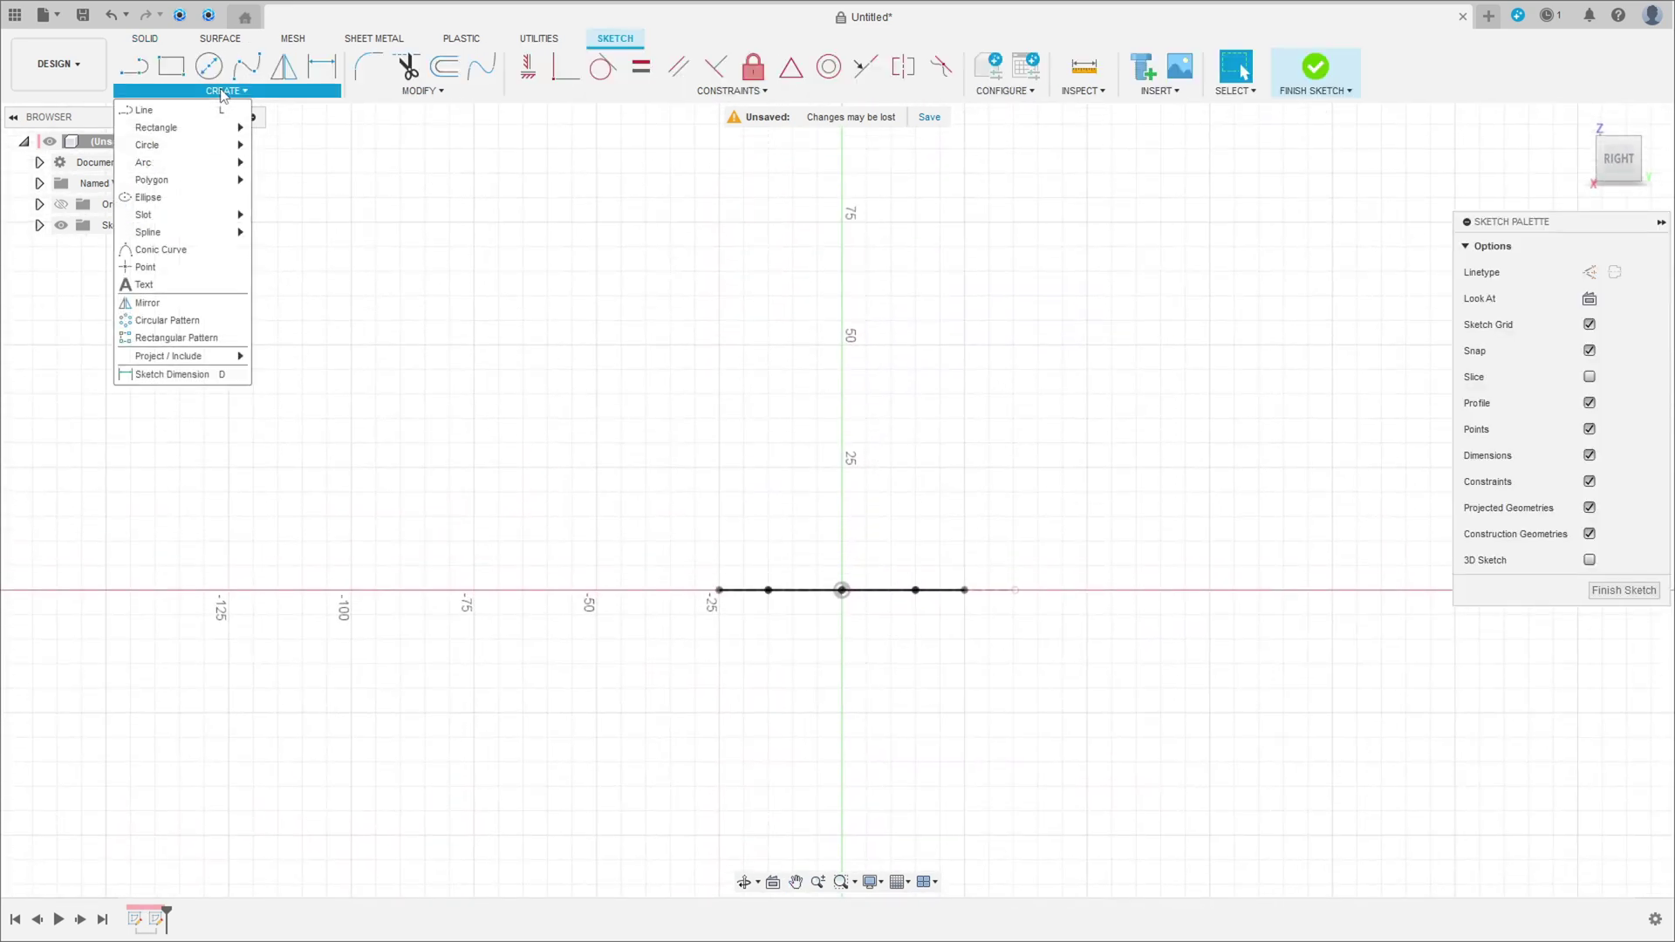
click(180, 197)
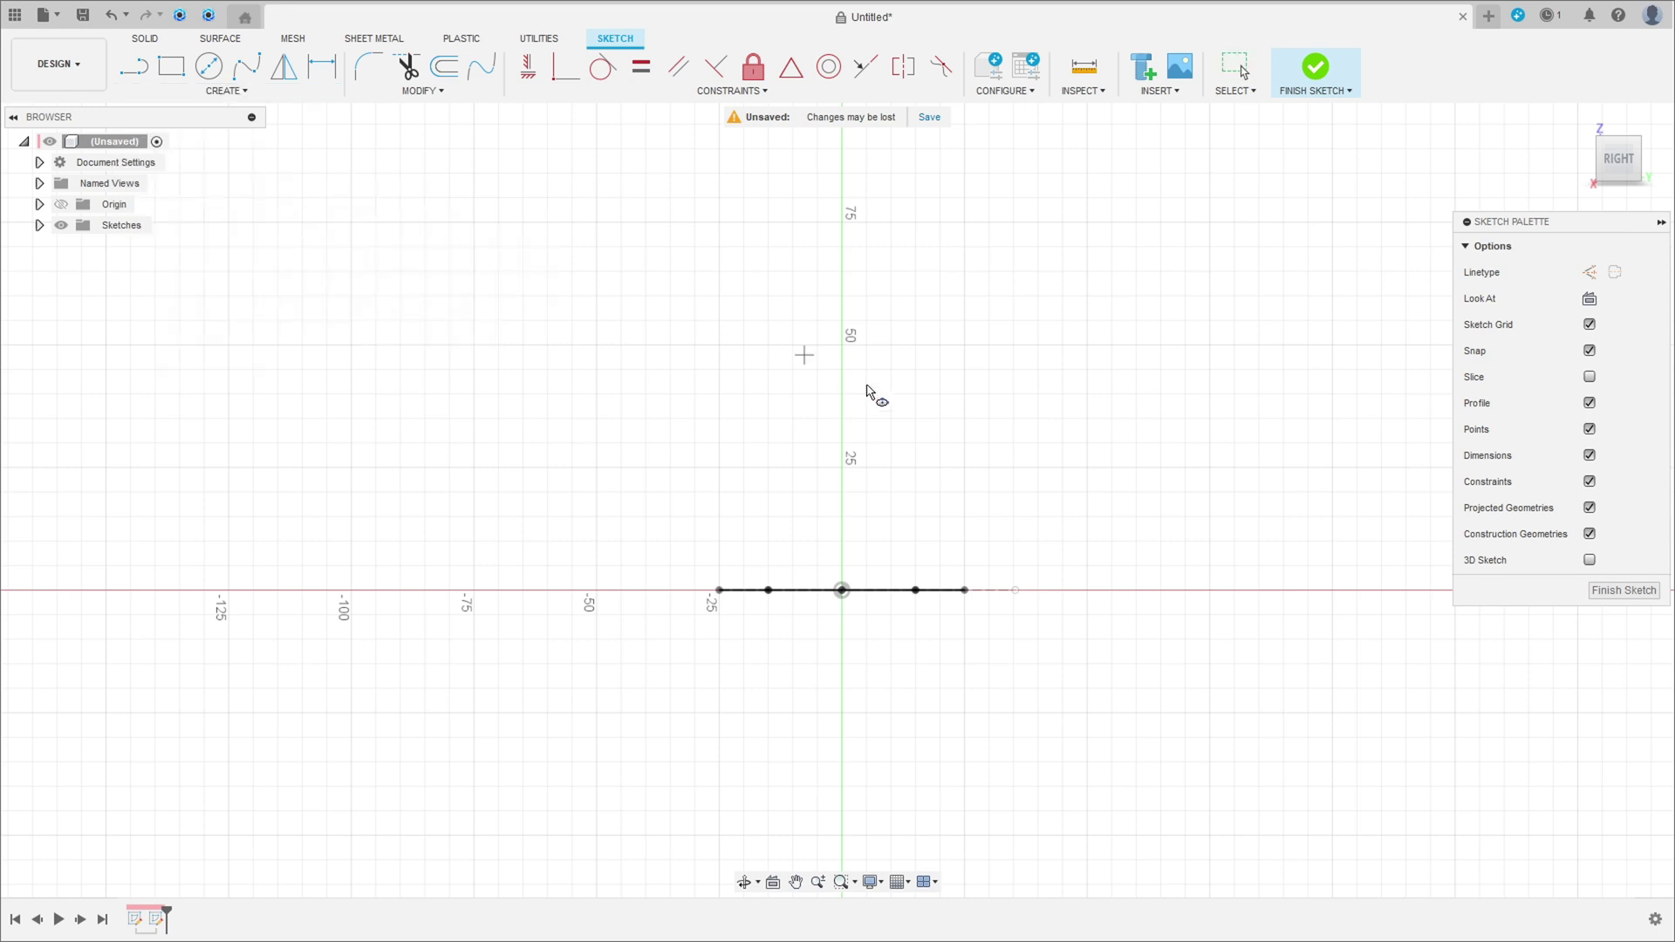
click(842, 346)
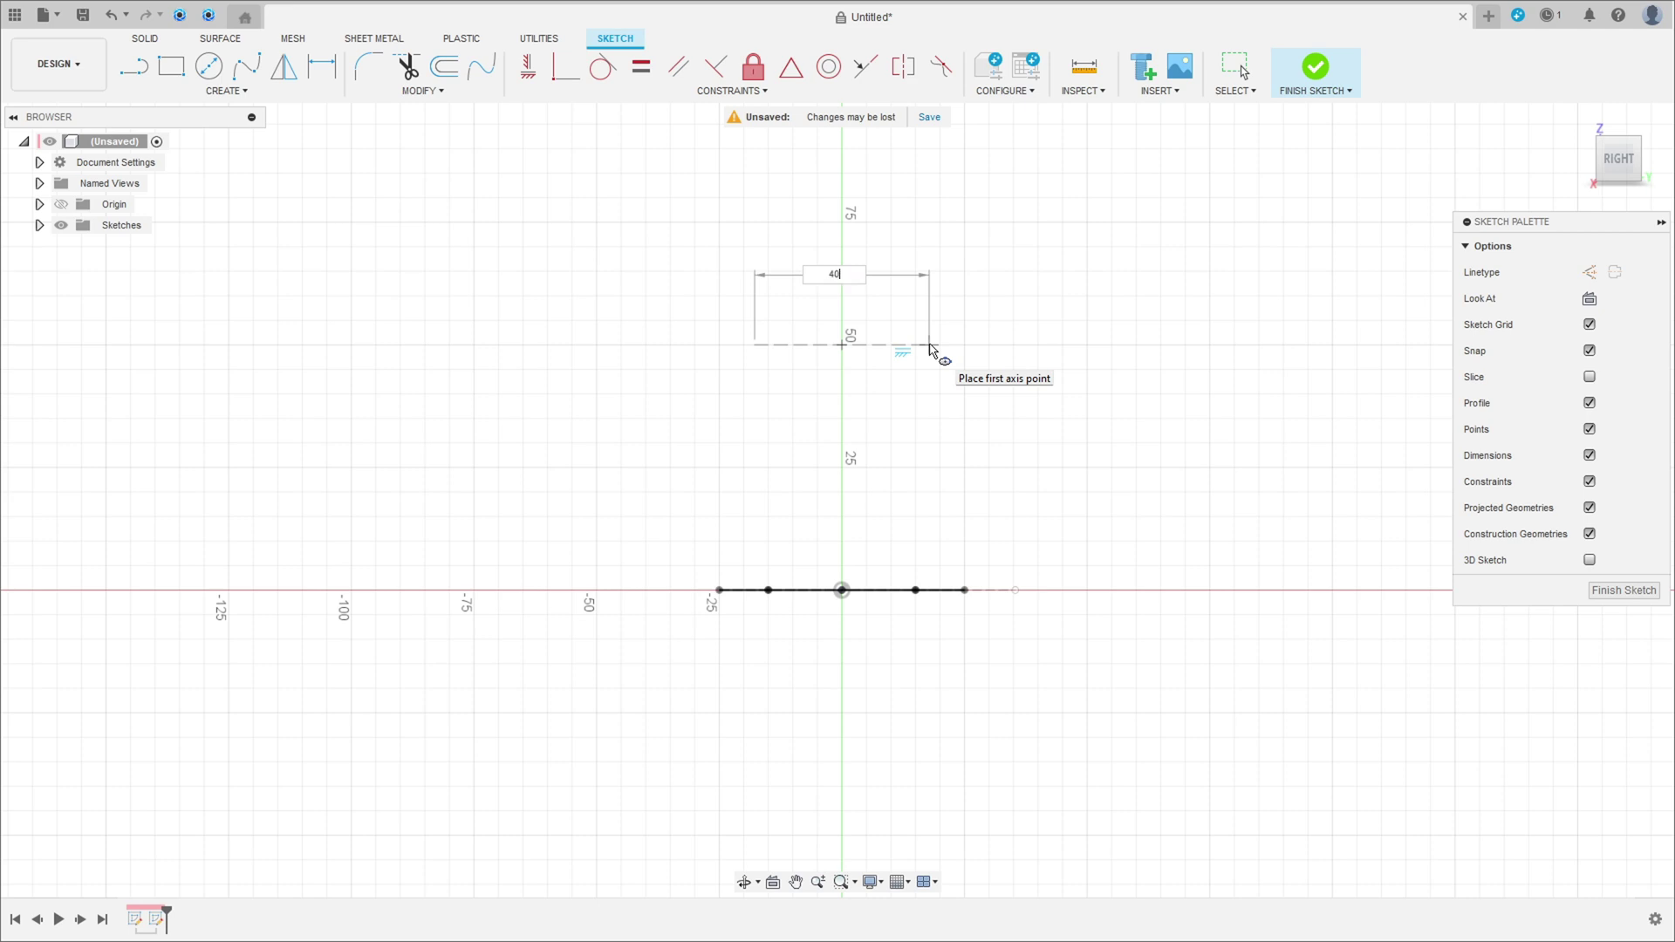
text(40)
key(Tab)
click(932, 350)
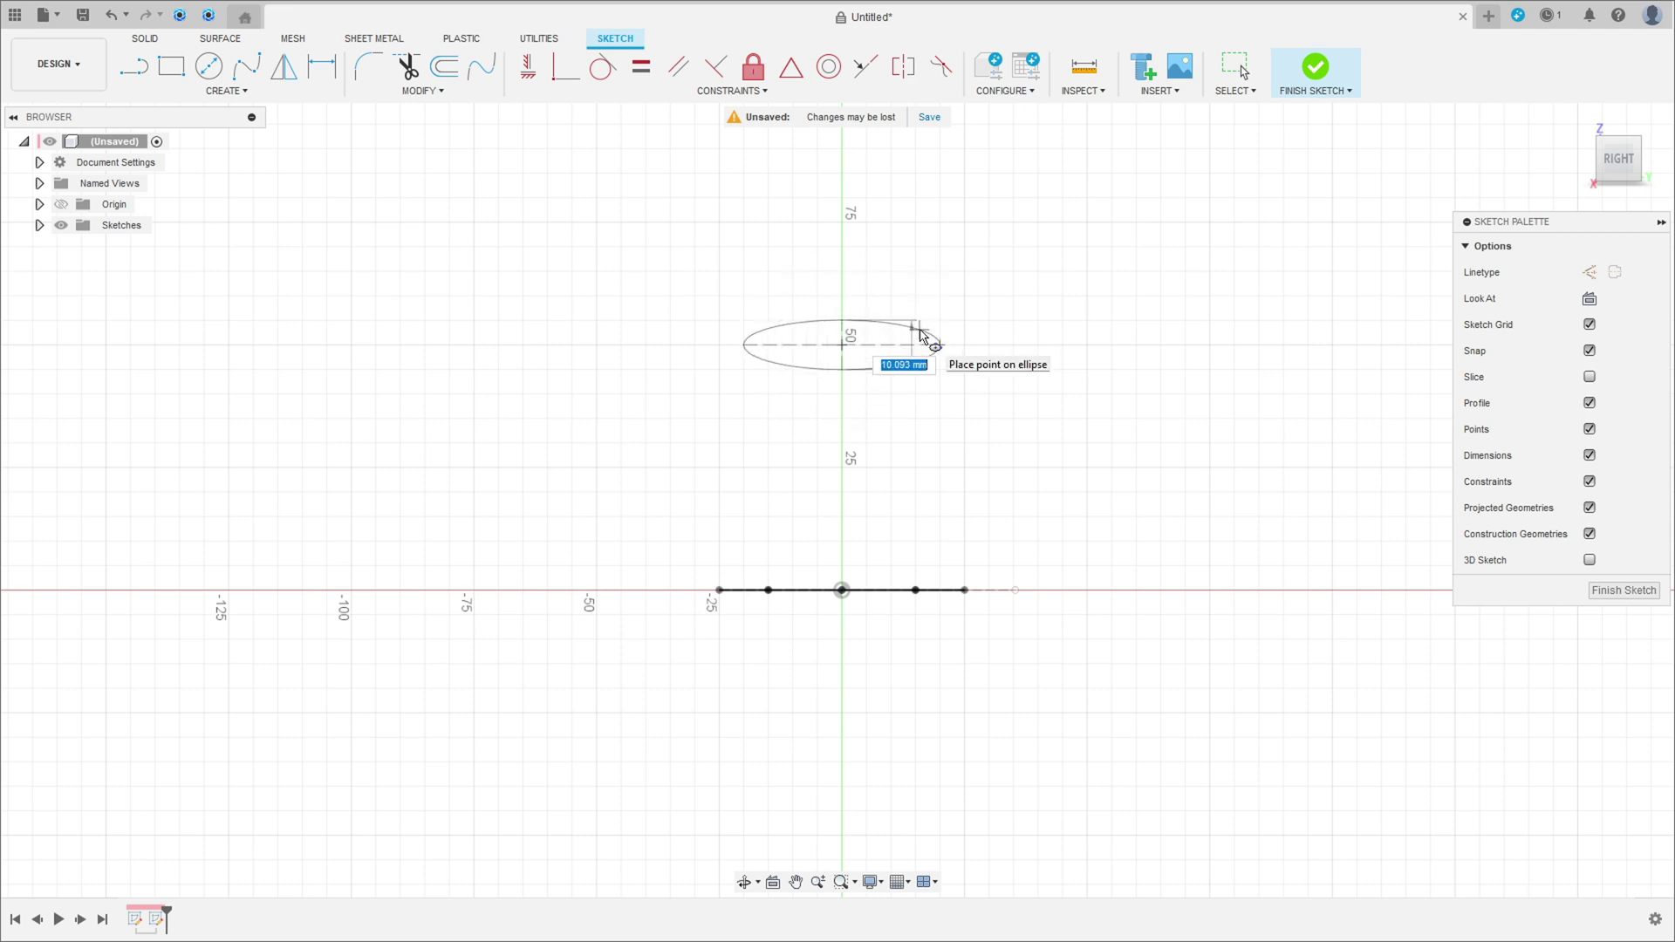
key(Return)
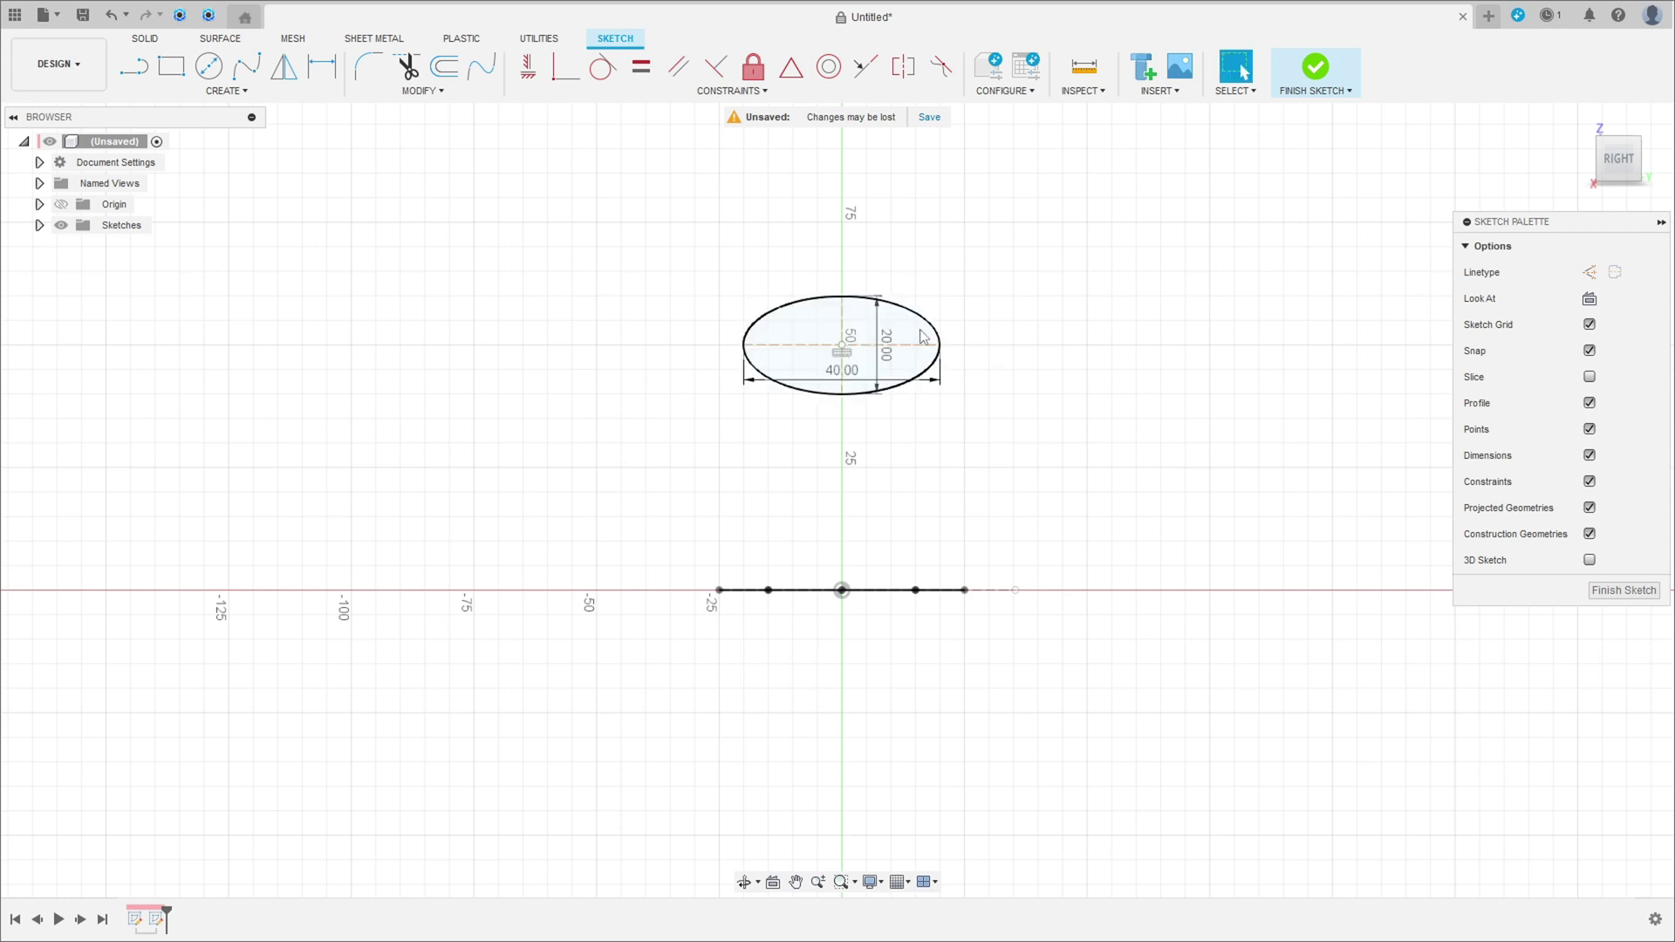
Step: Rearrange the 40 and 20 dimensions and dimension the ellipse centre 60 mm above the origin
drag(862, 390, 861, 226)
drag(887, 358, 1105, 360)
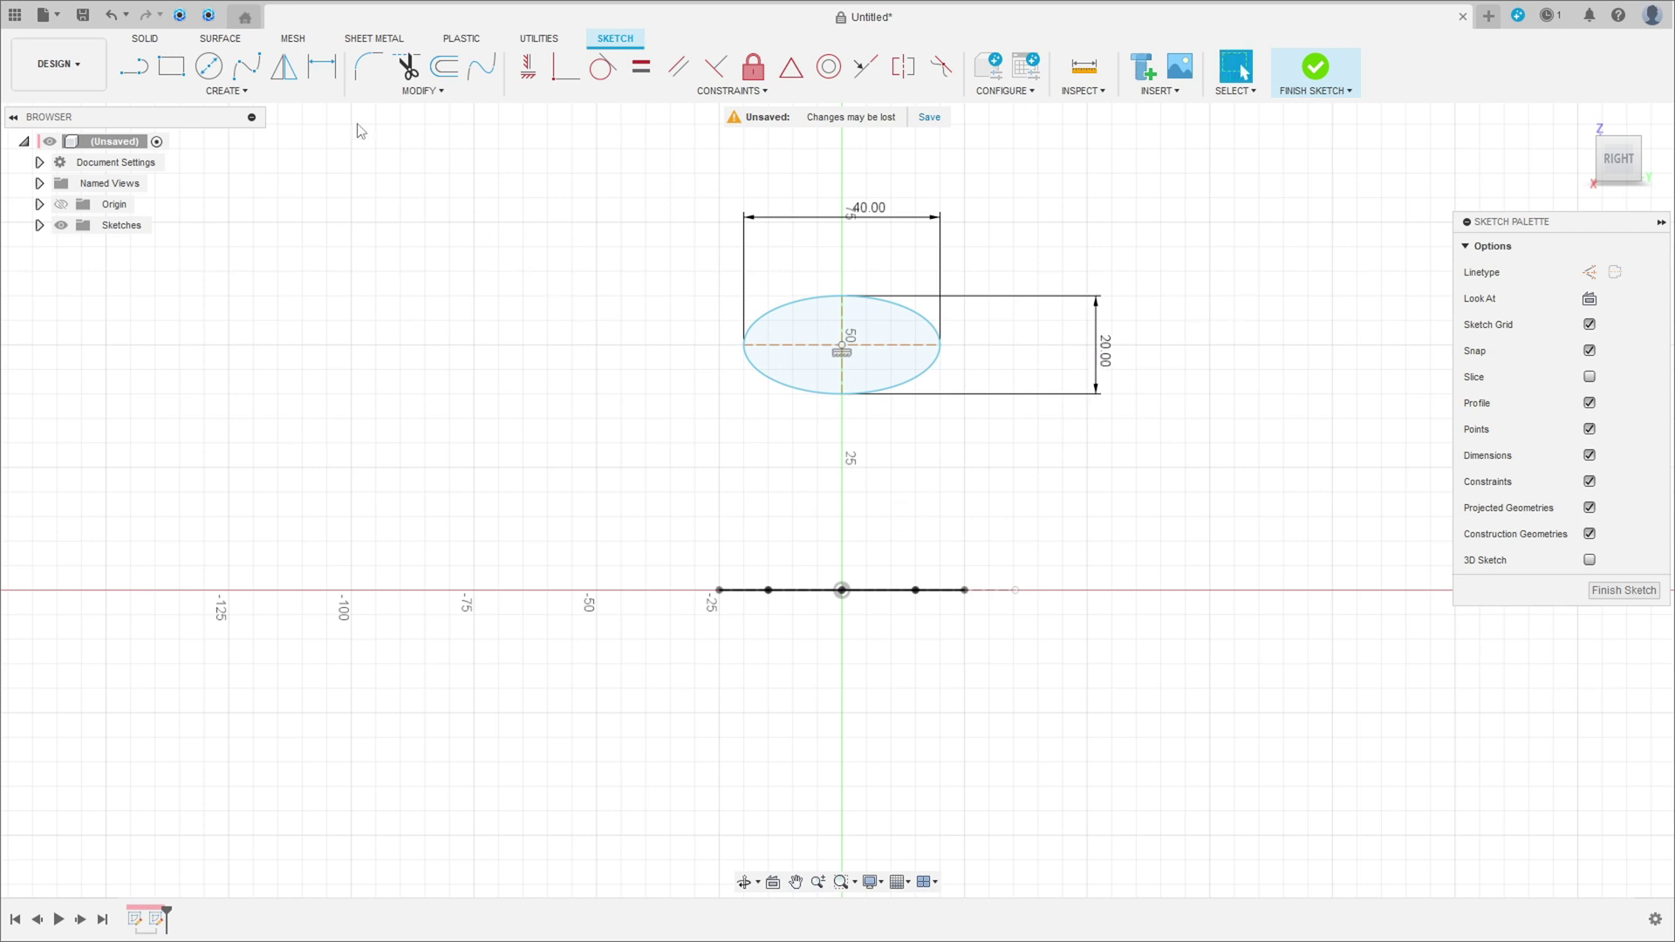
click(322, 65)
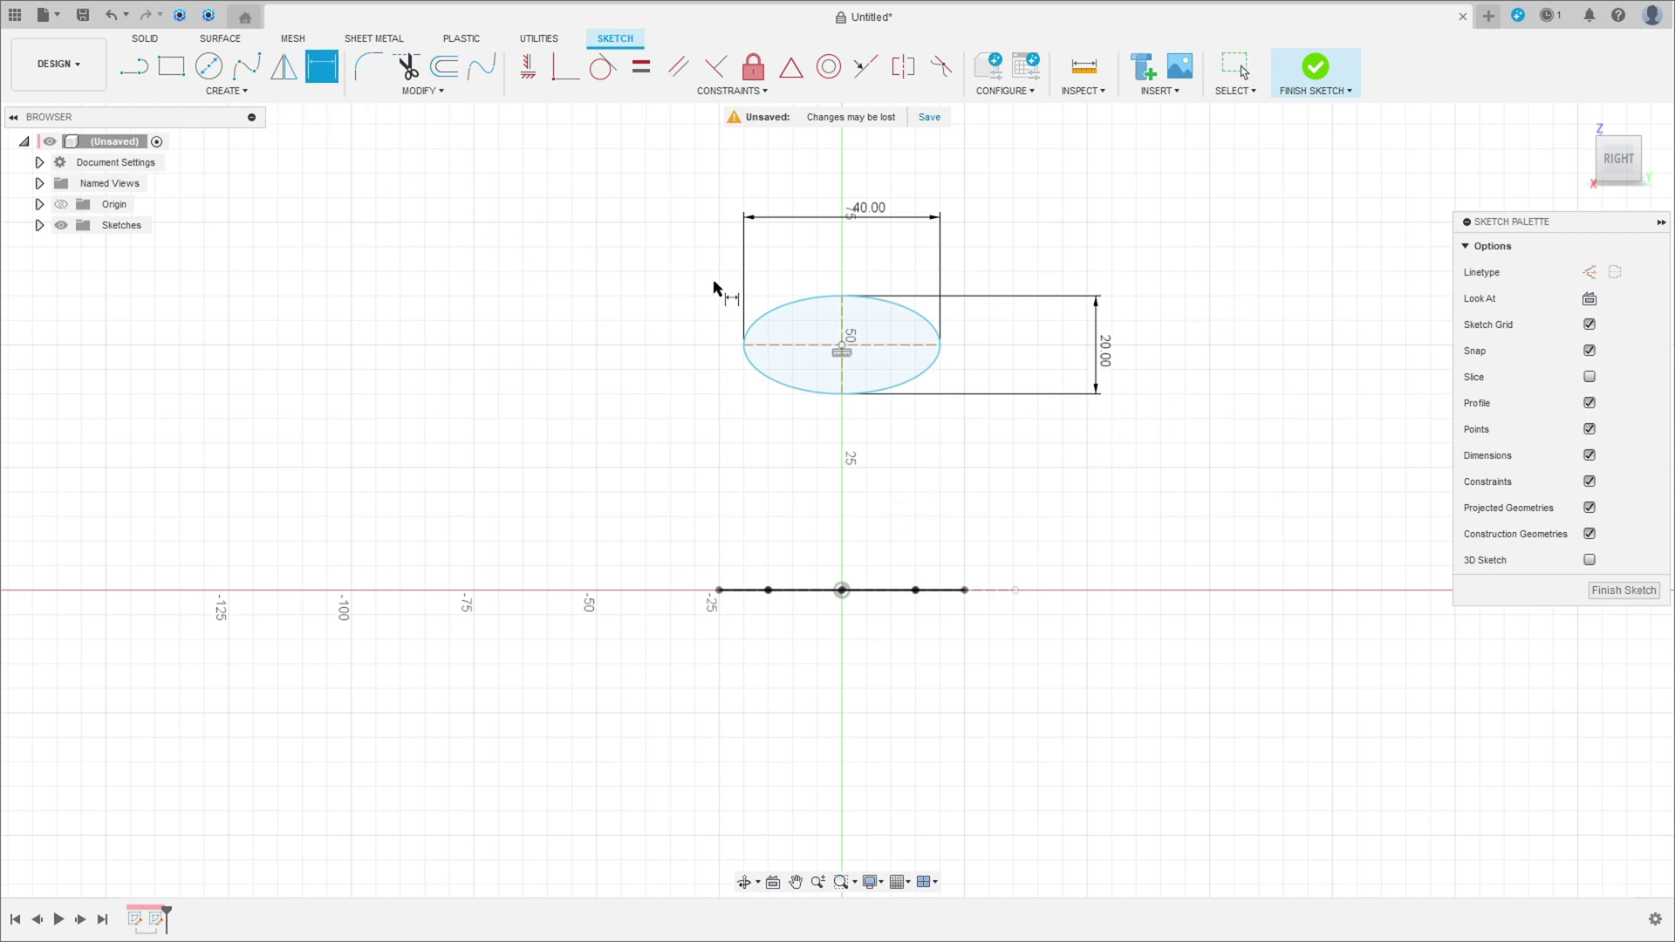
click(842, 348)
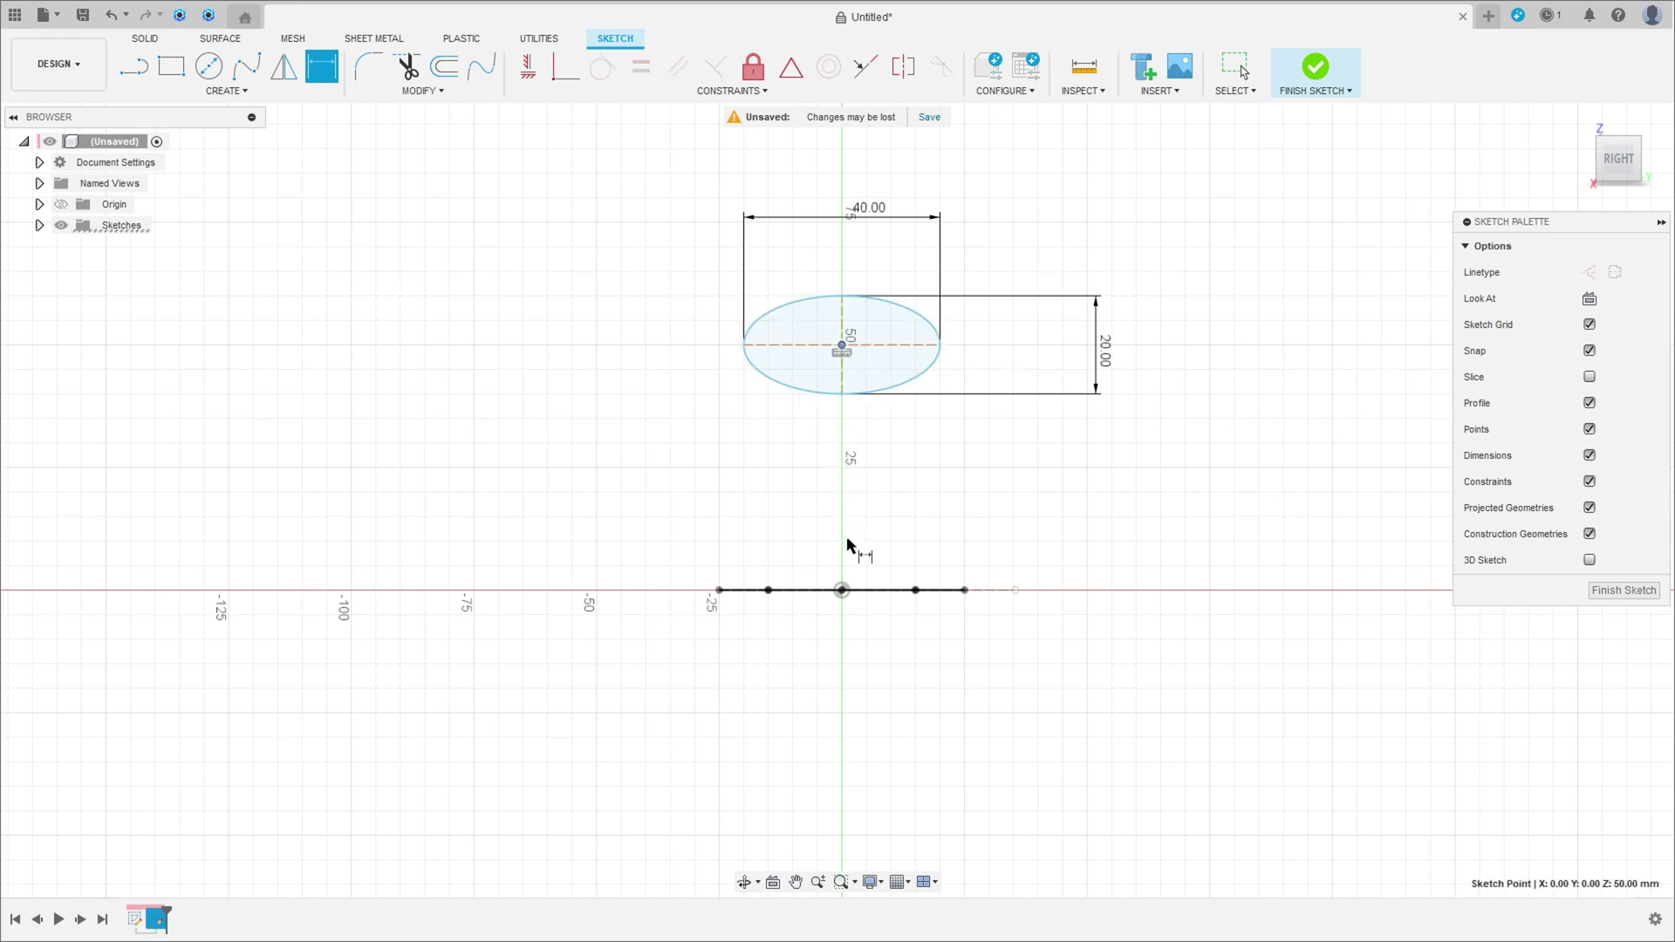
click(842, 591)
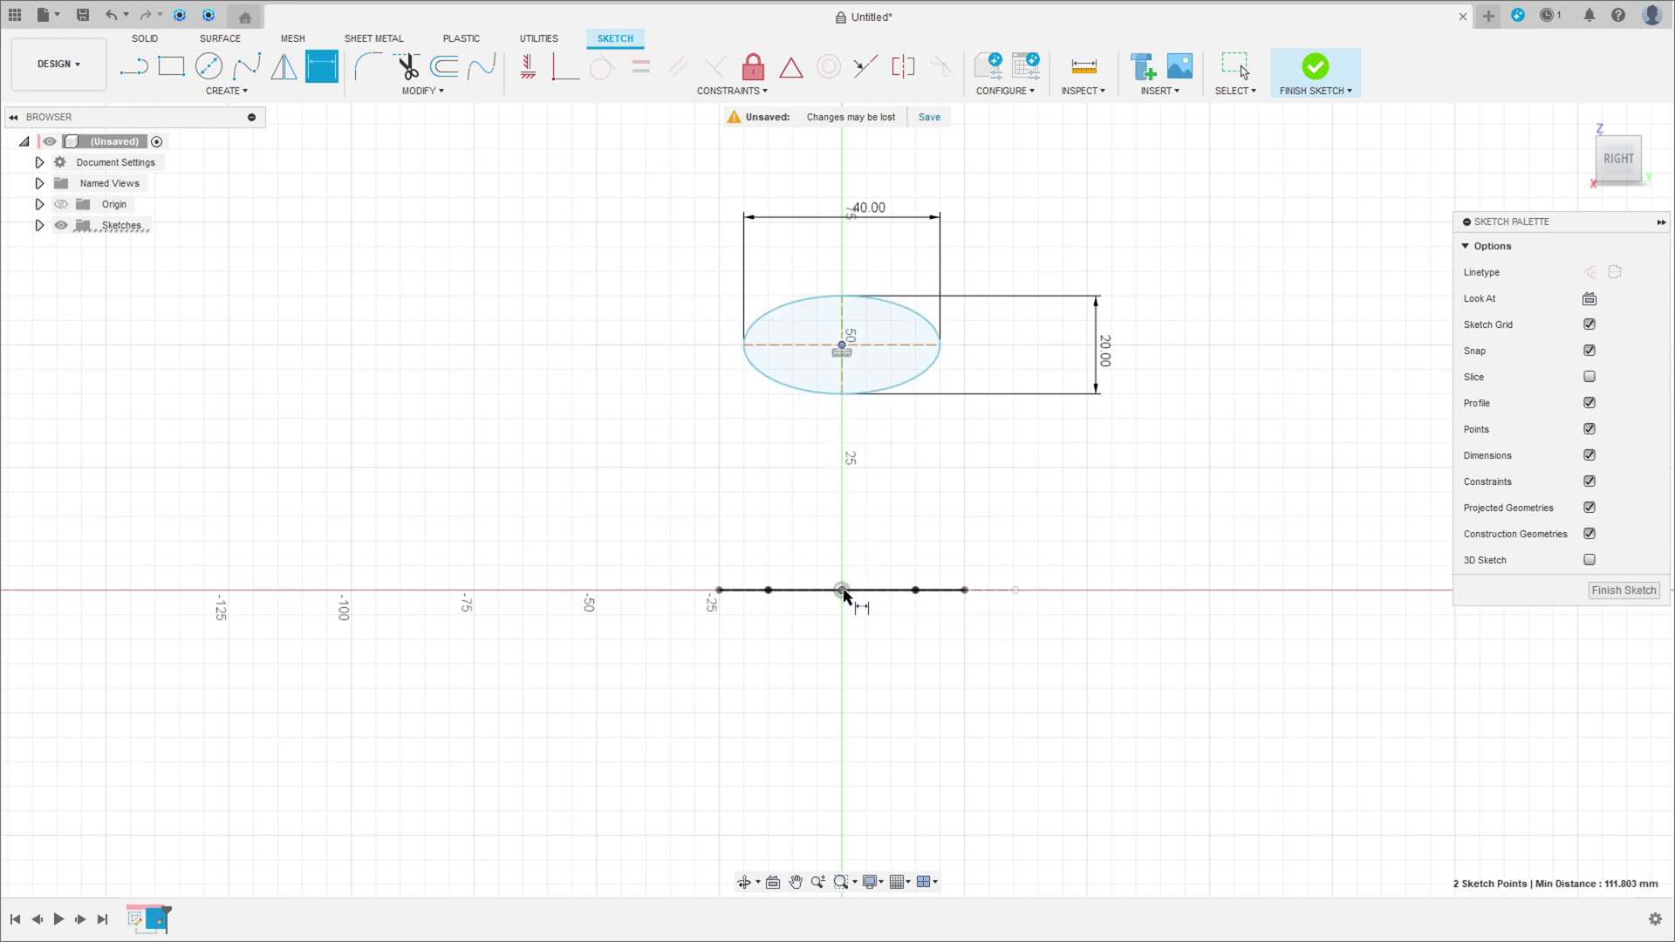
click(1204, 495)
text(60)
key(Return)
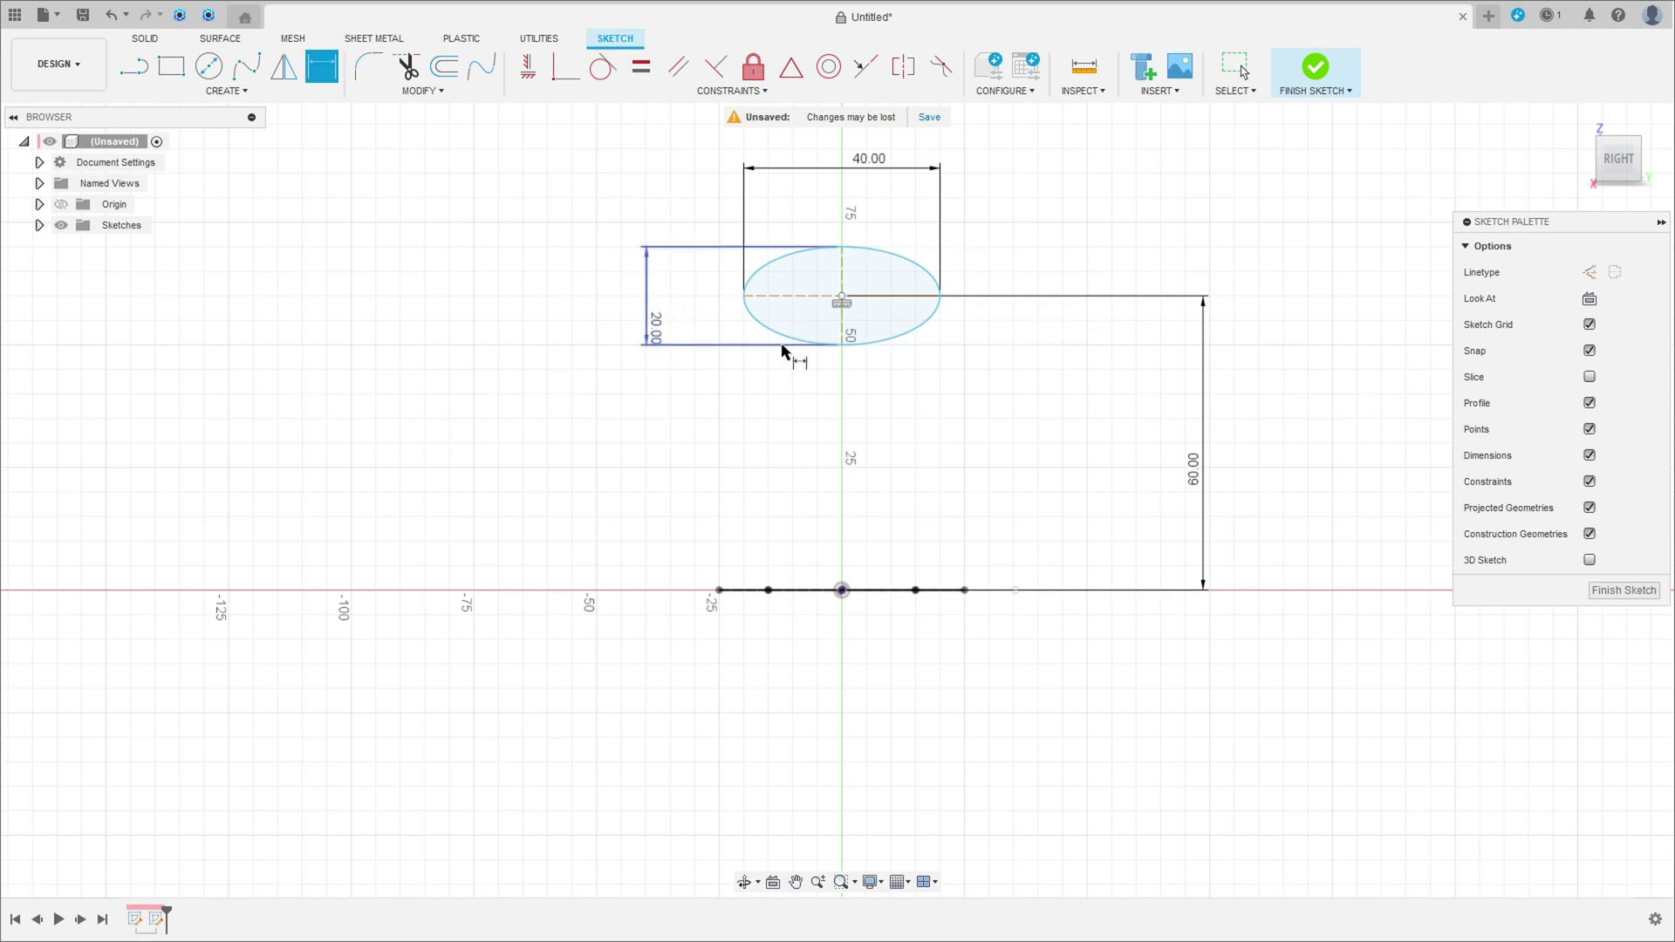
click(652, 330)
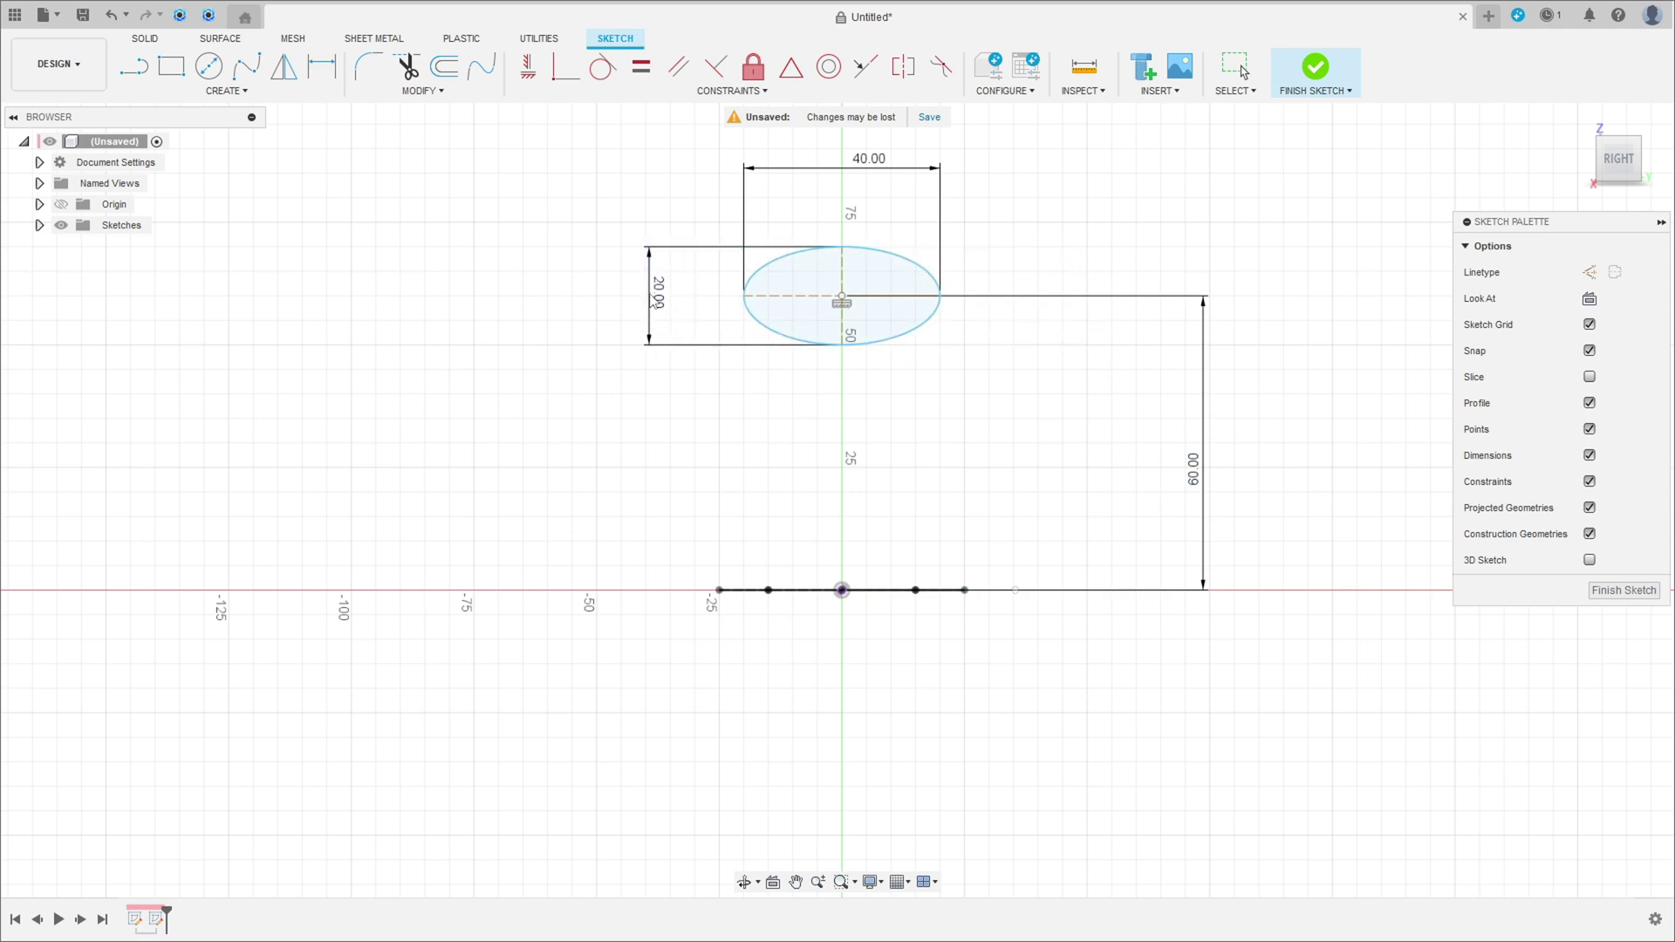
key(Escape)
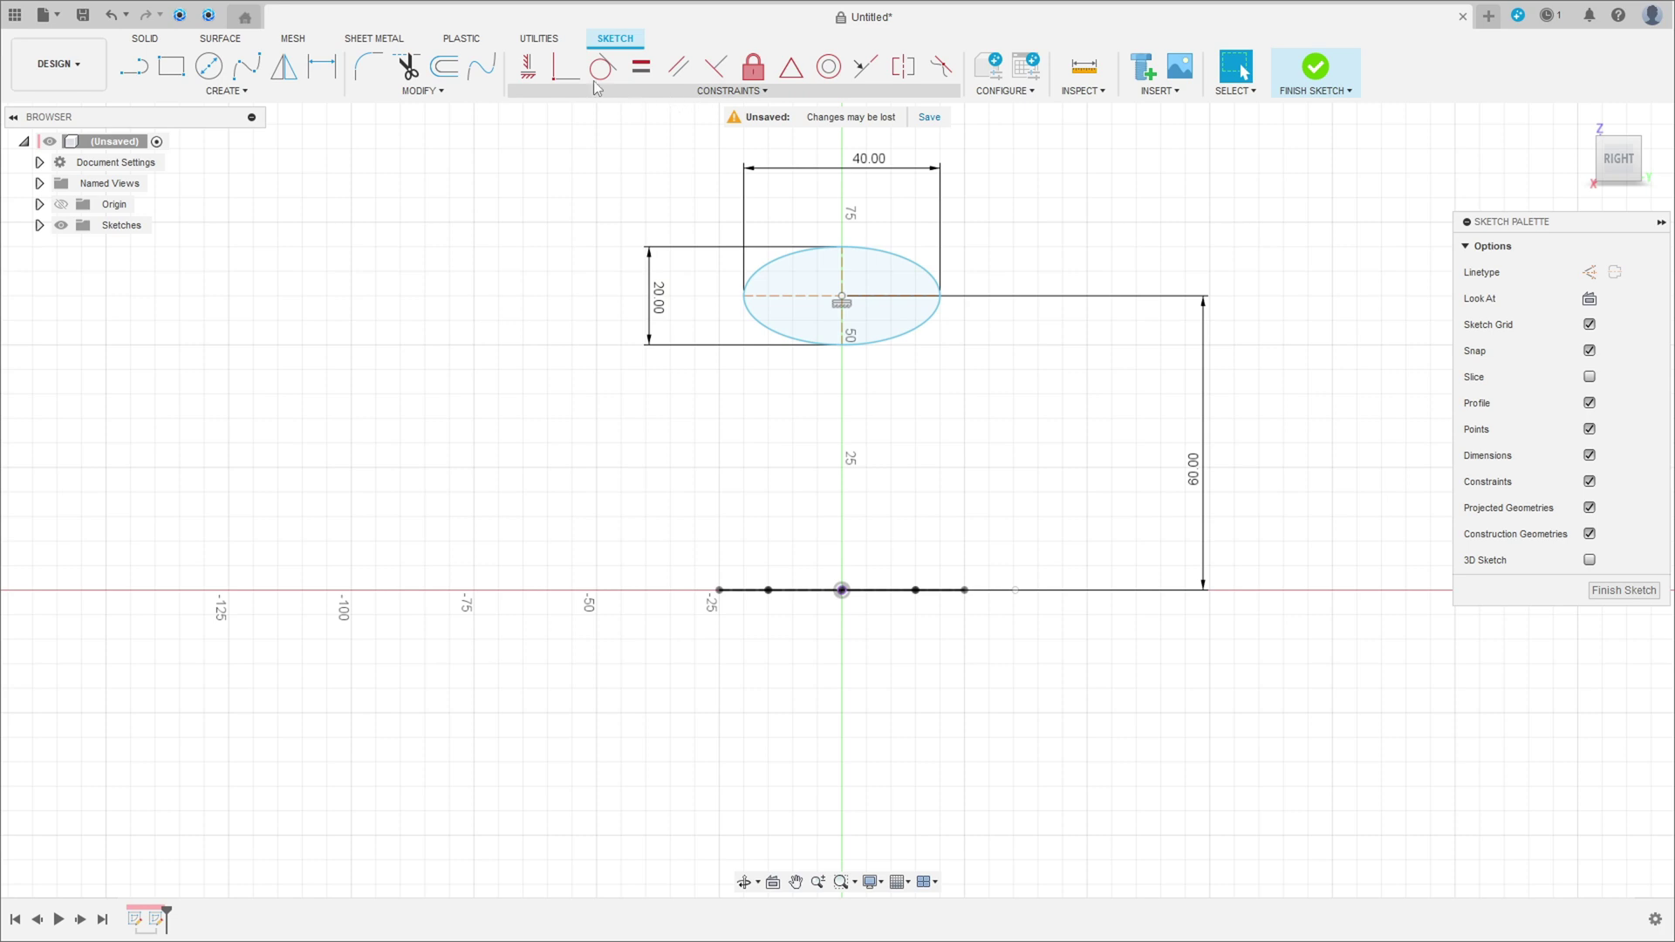
Step: Align the ellipse centre vertically with the origin and finish the sketch
click(527, 66)
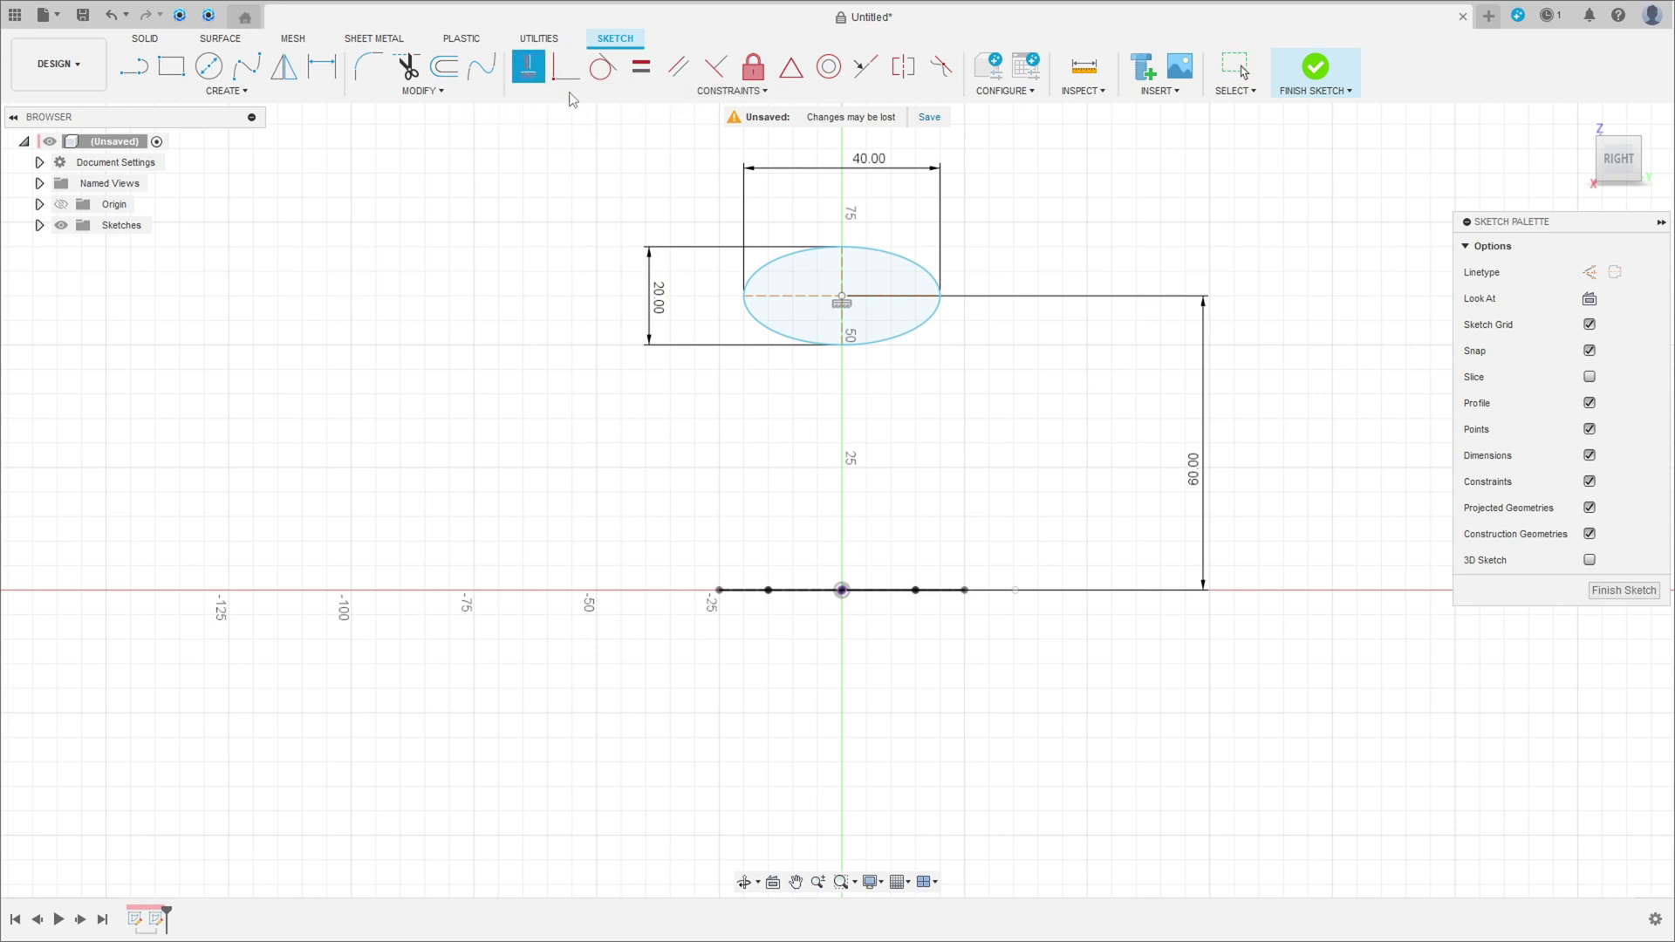
click(841, 298)
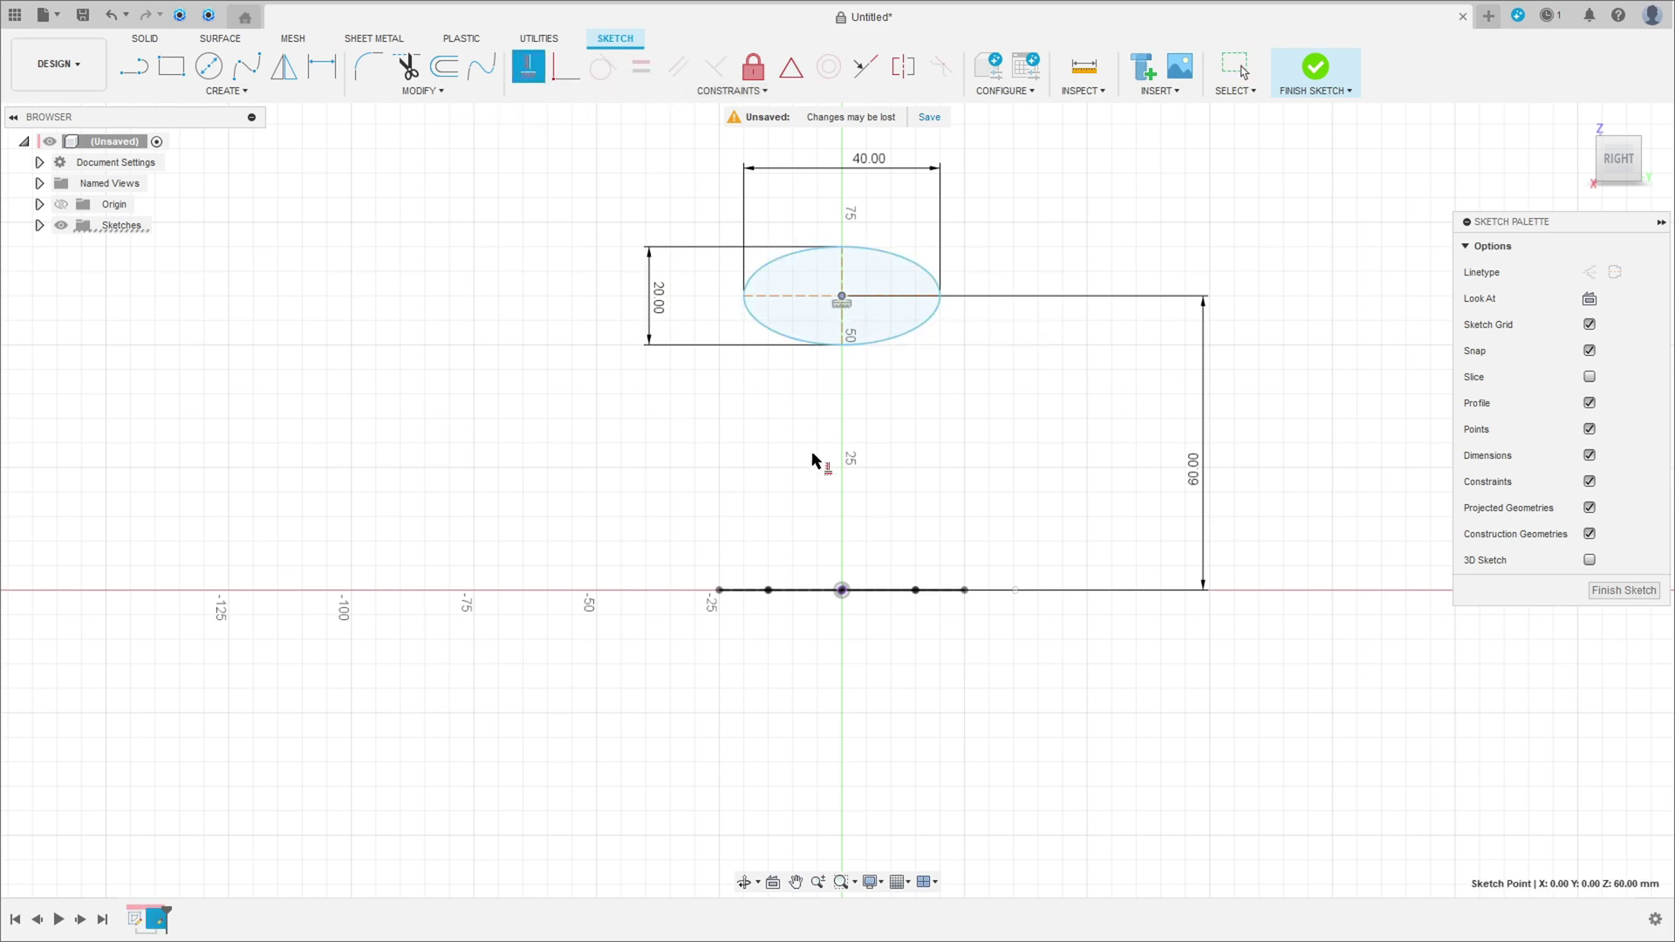
click(842, 590)
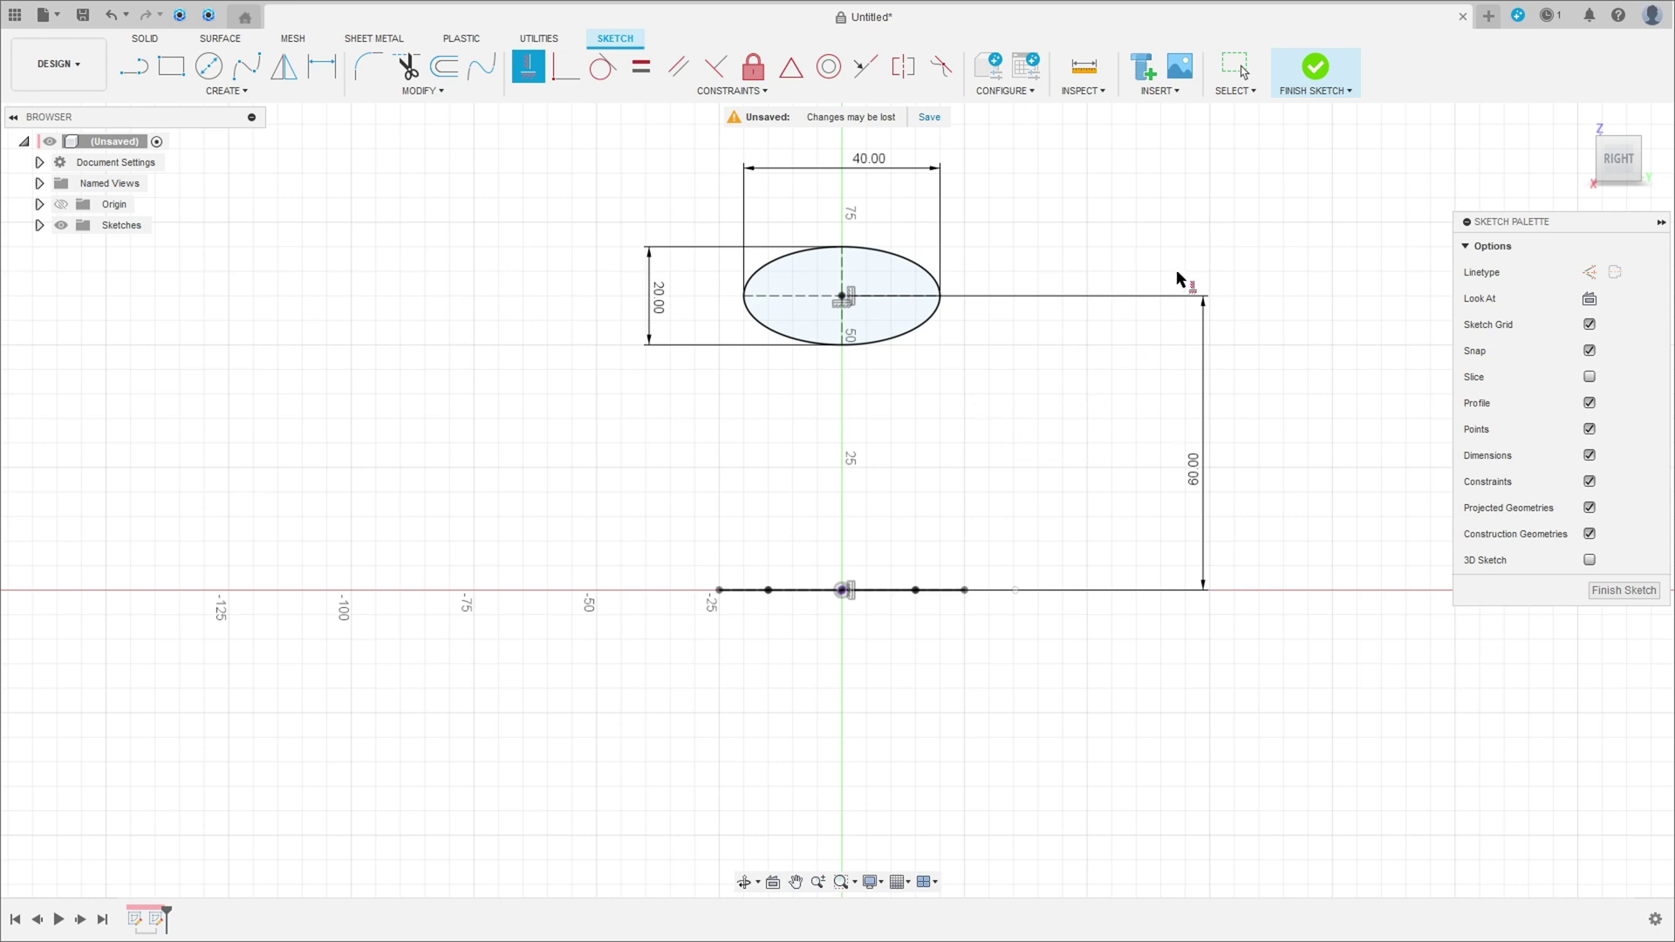
click(1316, 67)
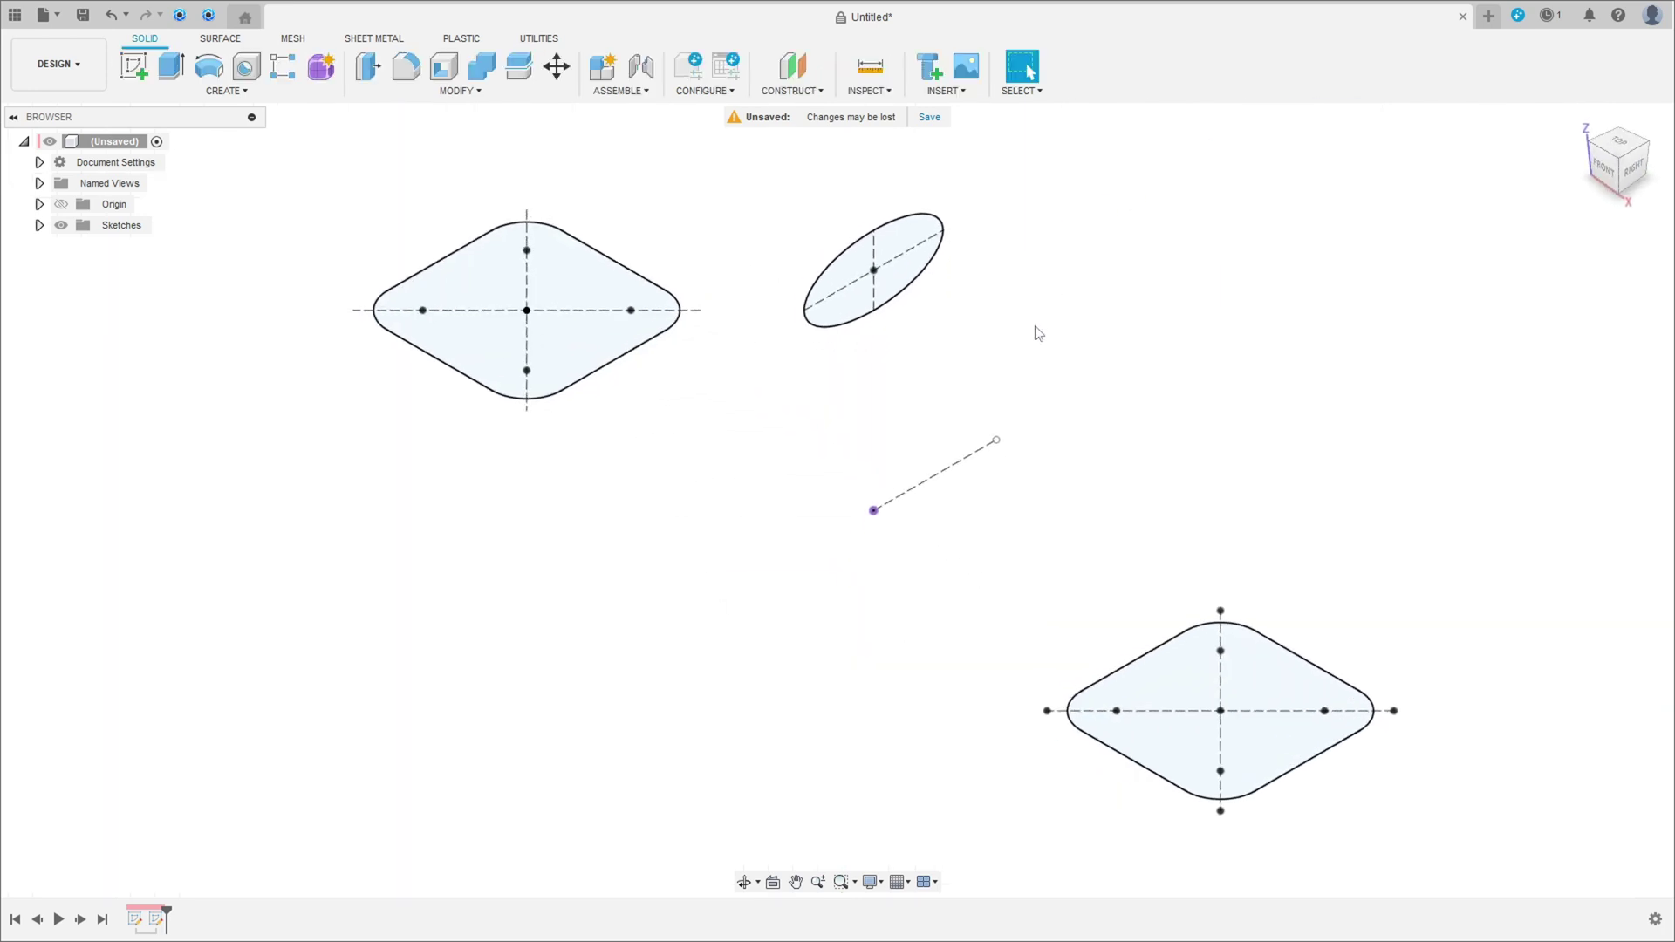
Step: Start a new sketch on the front plane
scroll(1030, 332, down, 2)
middle_drag(1021, 337, 934, 441)
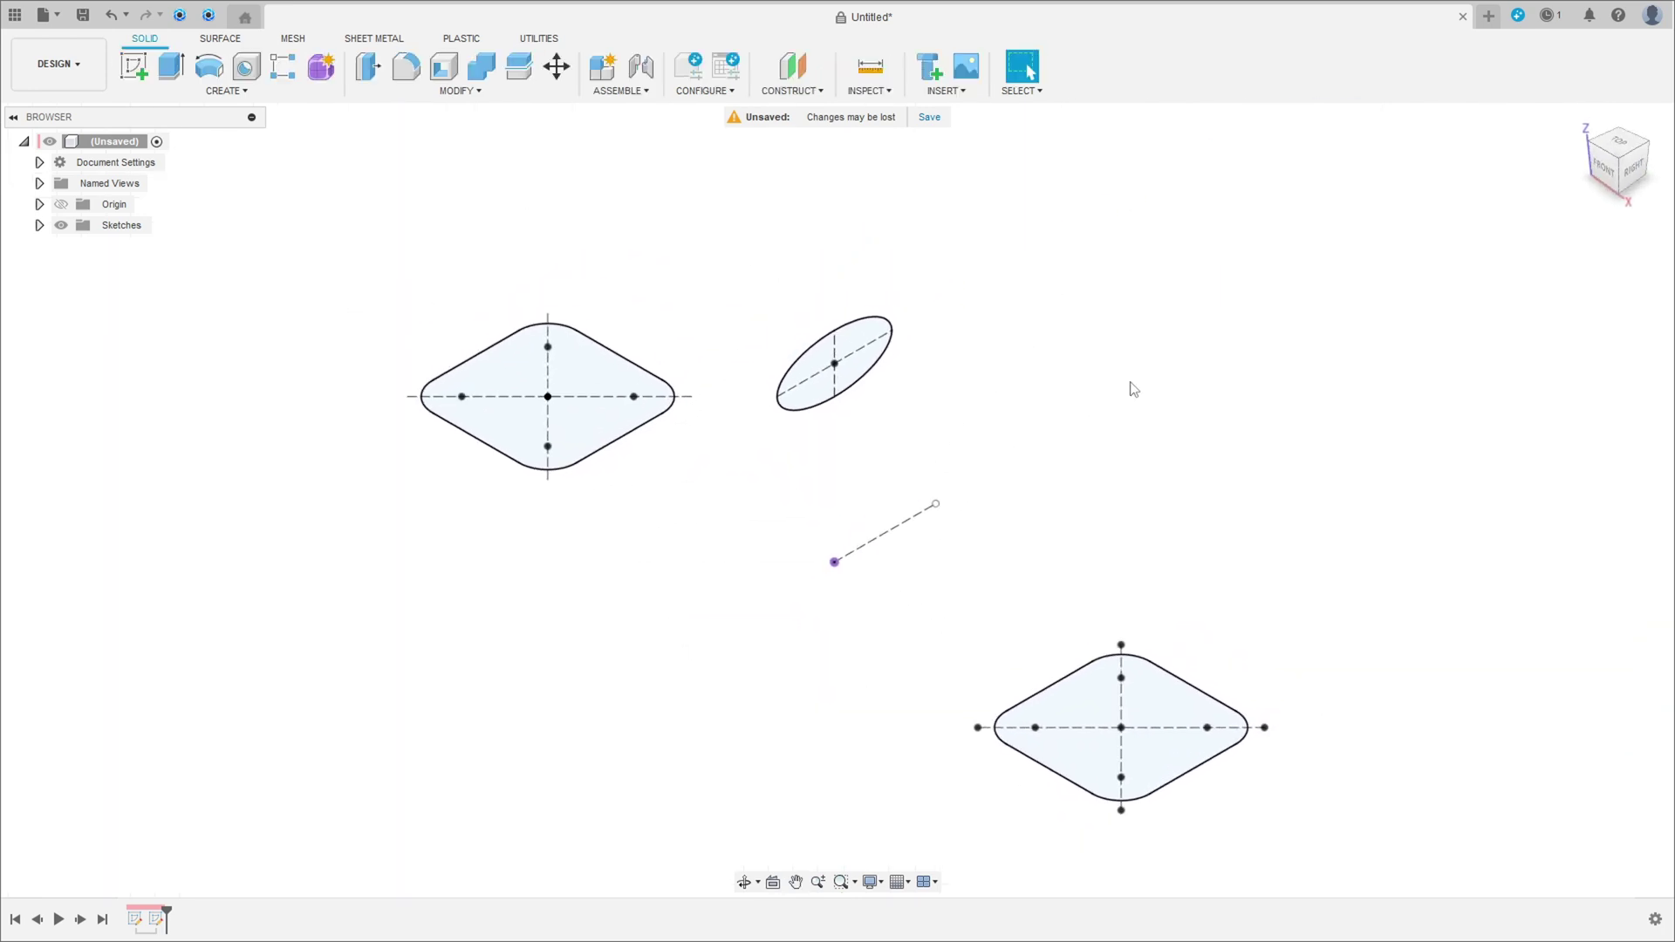
click(144, 76)
click(903, 590)
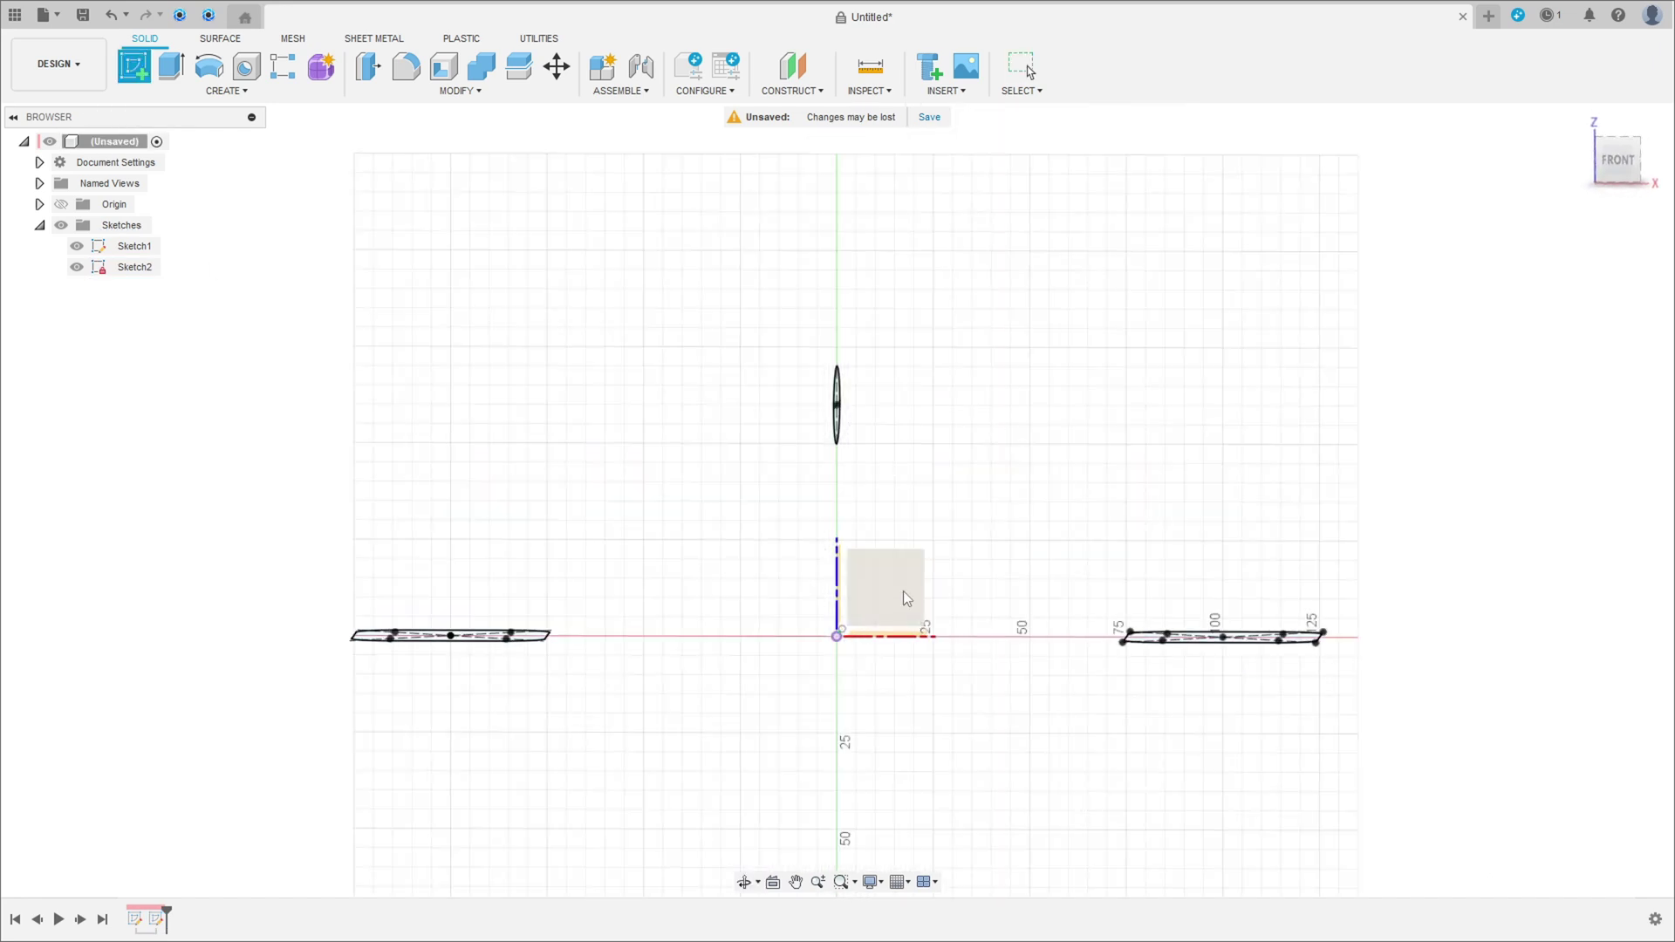
click(903, 590)
Step: Project the left profile edge, the ellipse and the right profile edge into the sketch
click(236, 100)
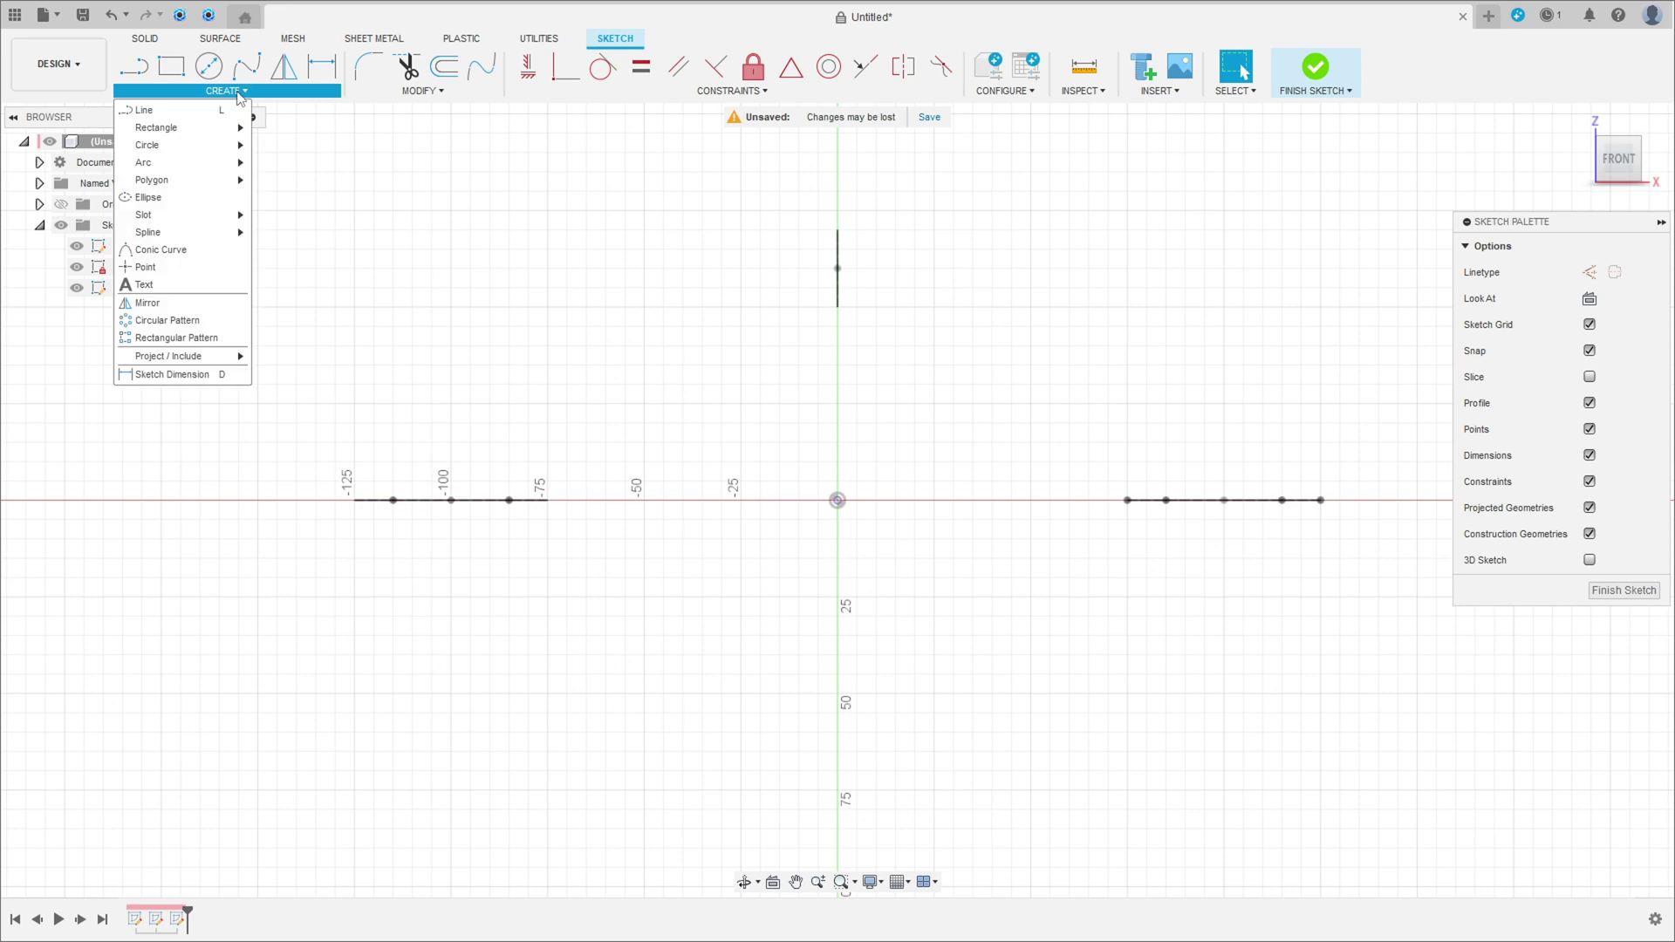
mouse_move(186, 361)
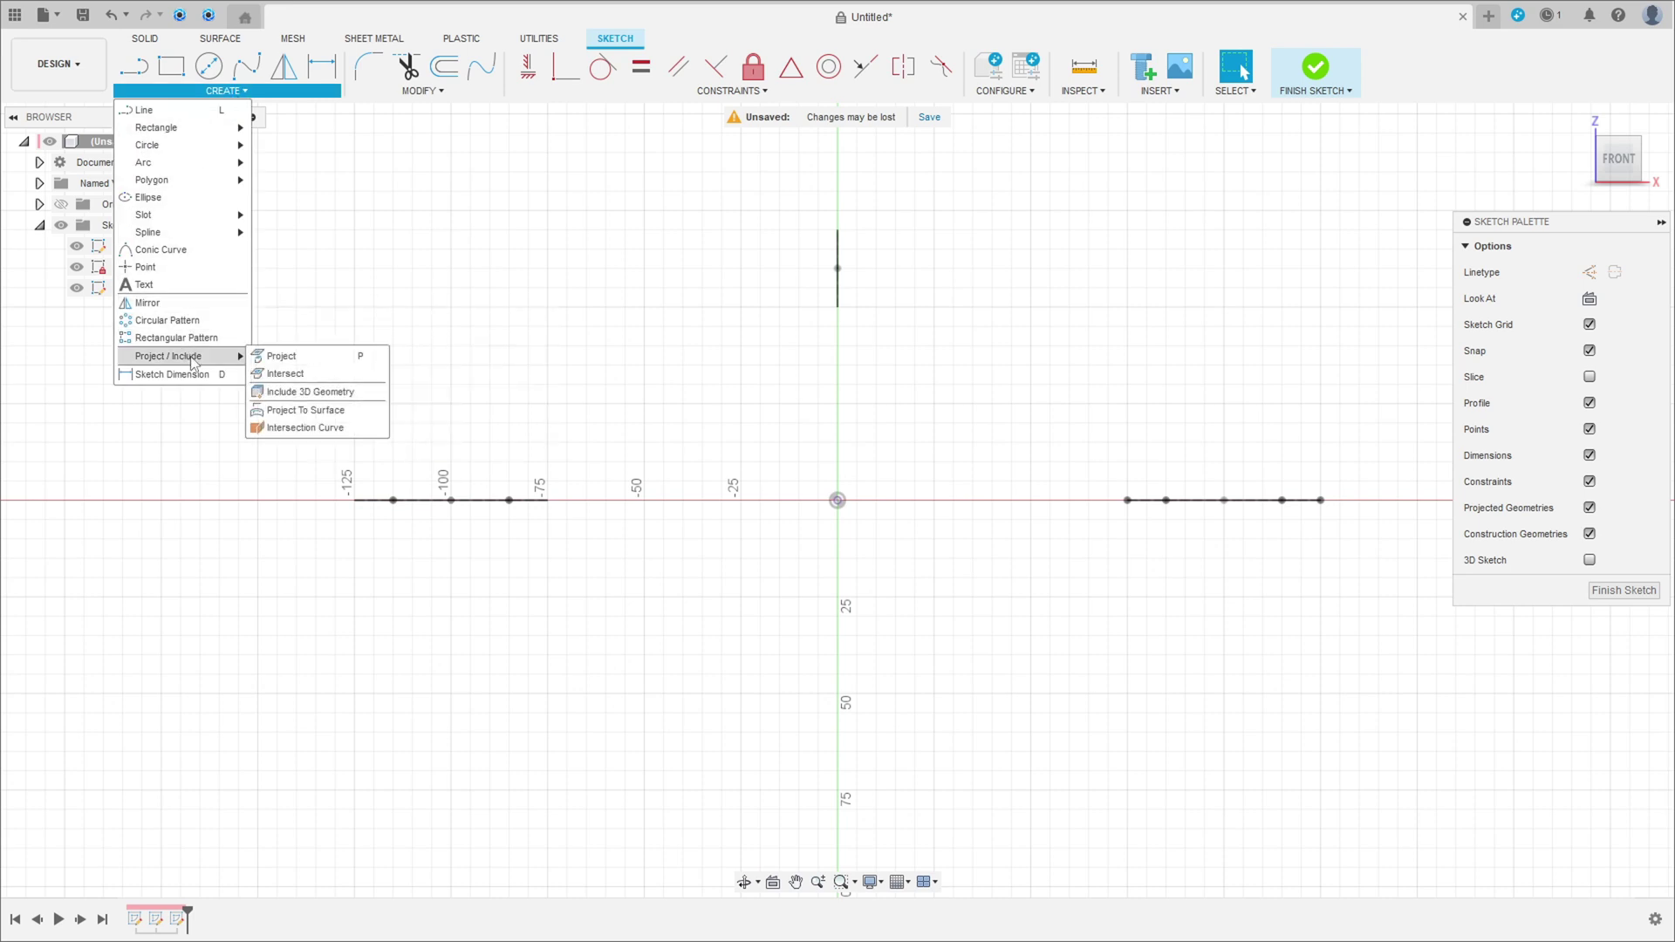
click(276, 356)
mouse_move(606, 318)
shift+middle_down()
mouse_move(569, 422)
mouse_move(698, 410)
shift+middle_up()
click(354, 456)
click(855, 272)
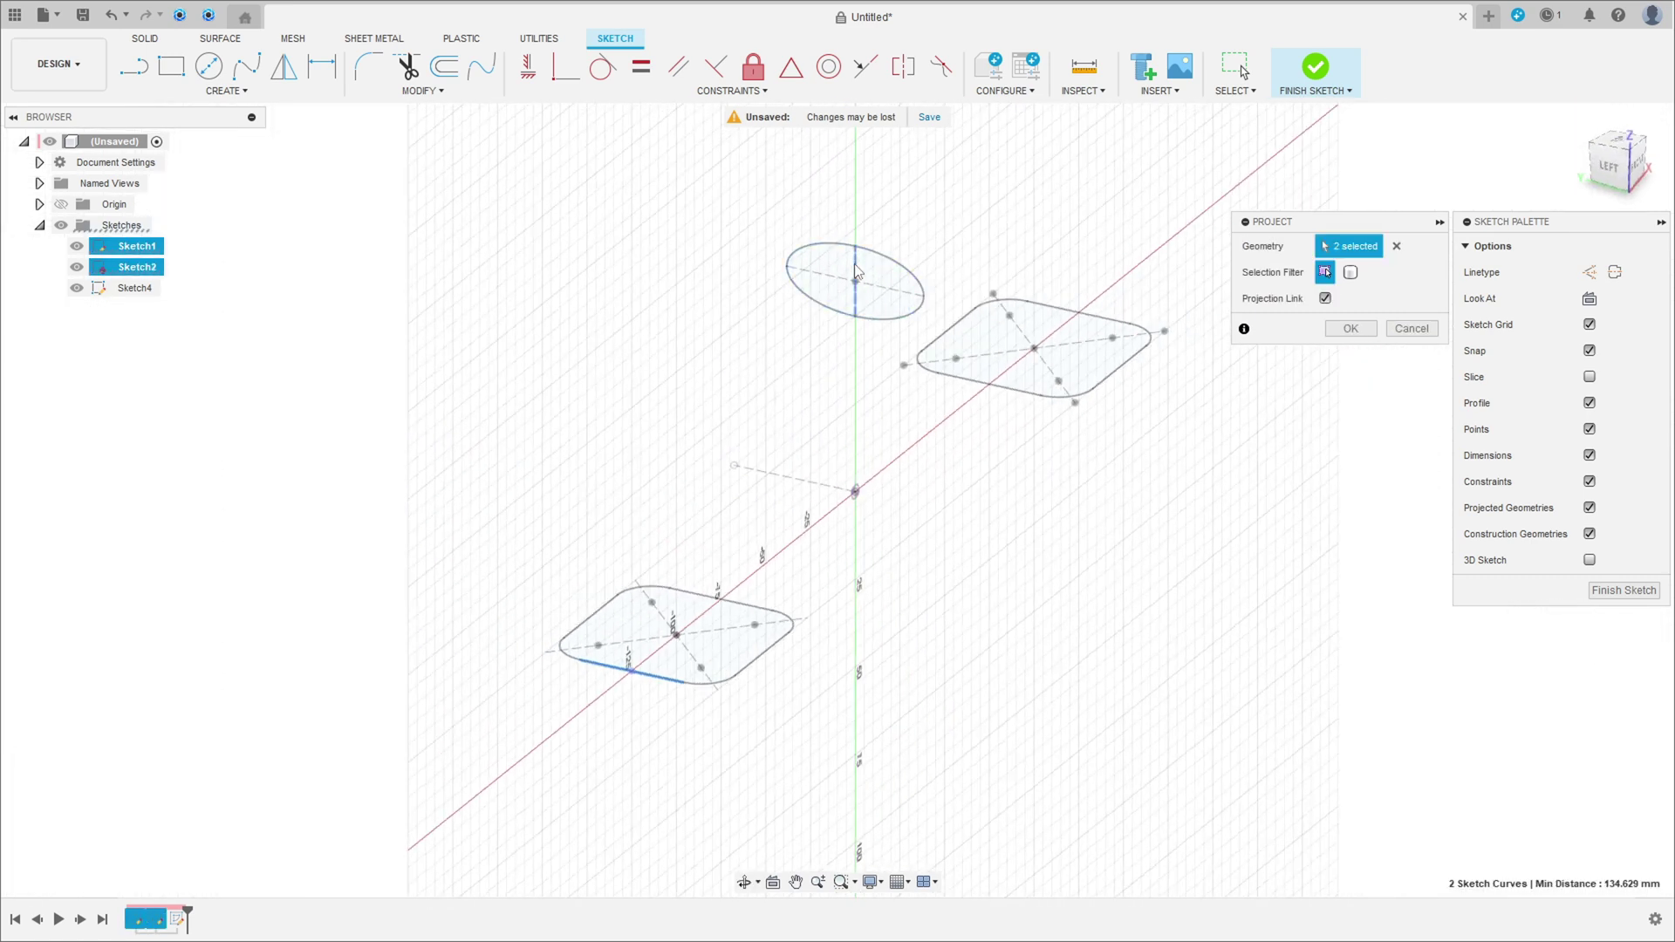
click(1090, 324)
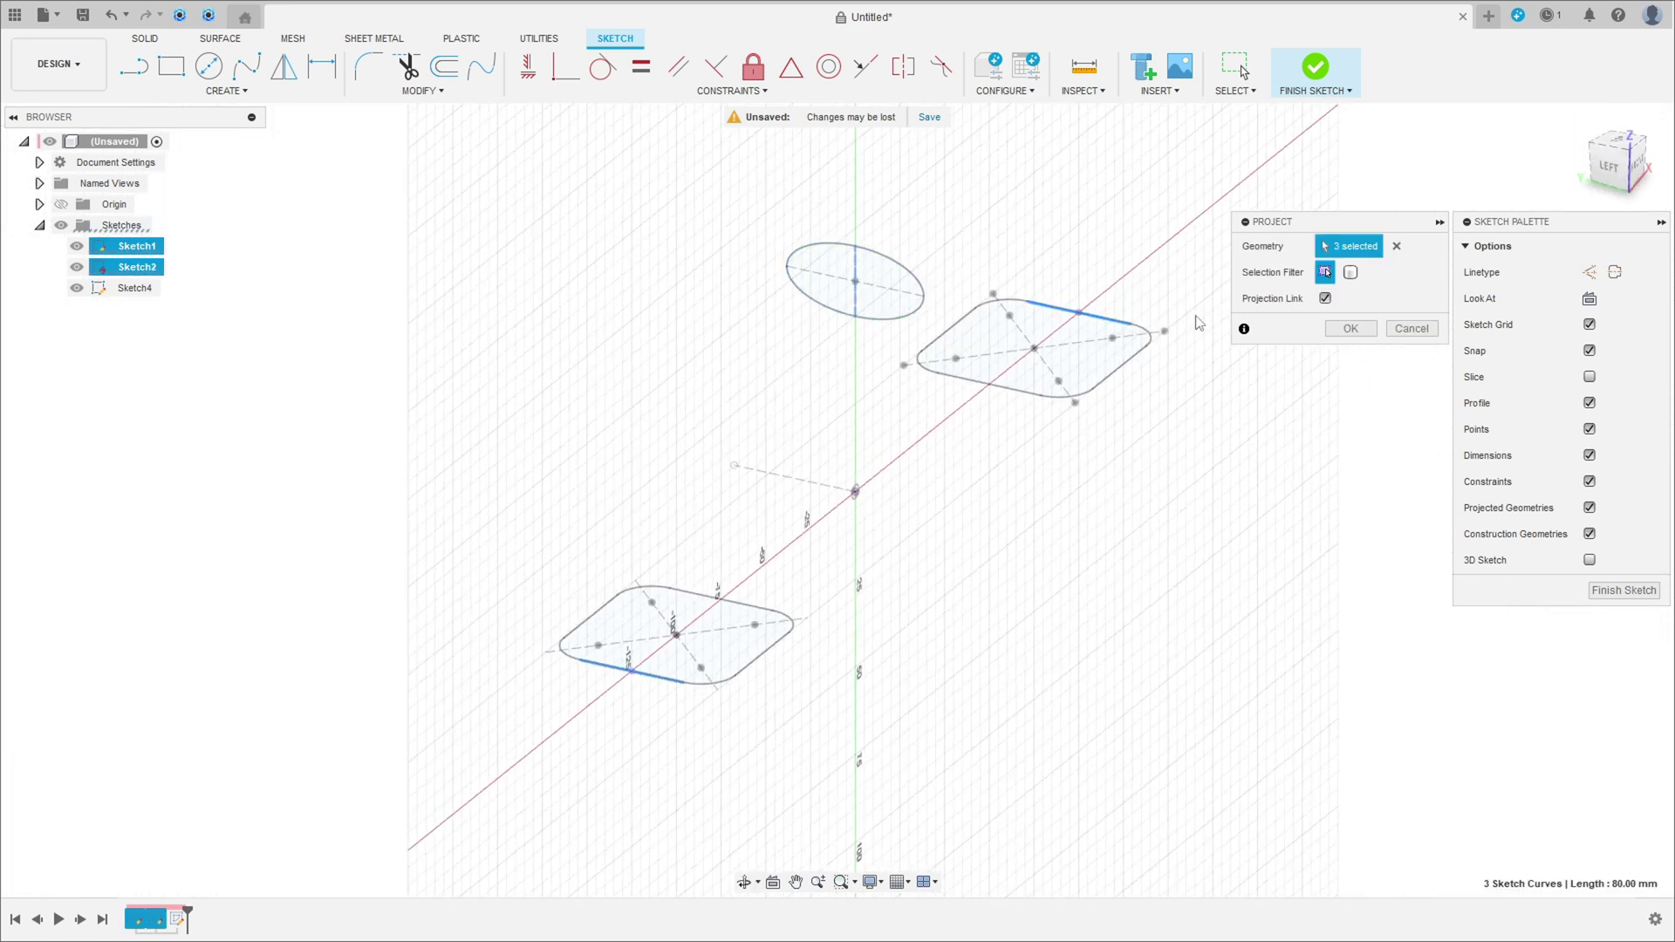
click(1348, 329)
shift+middle_drag(1309, 366, 643, 371)
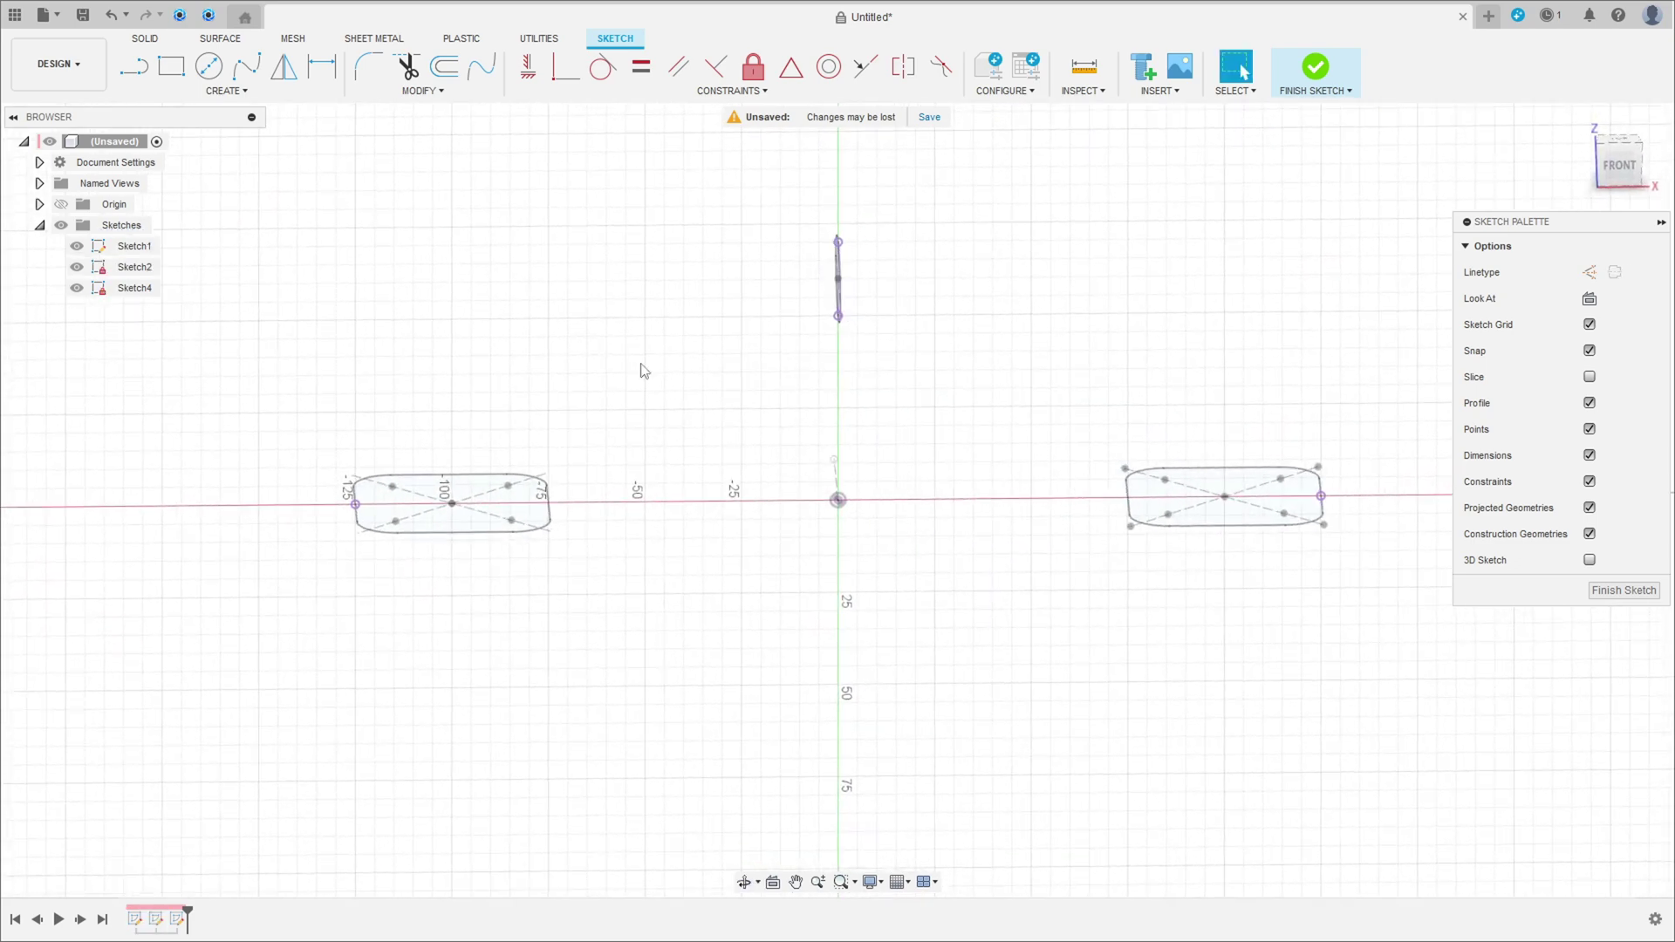
Step: Sketch two connected arcs rising from the left profile's end point
click(161, 92)
mouse_move(172, 166)
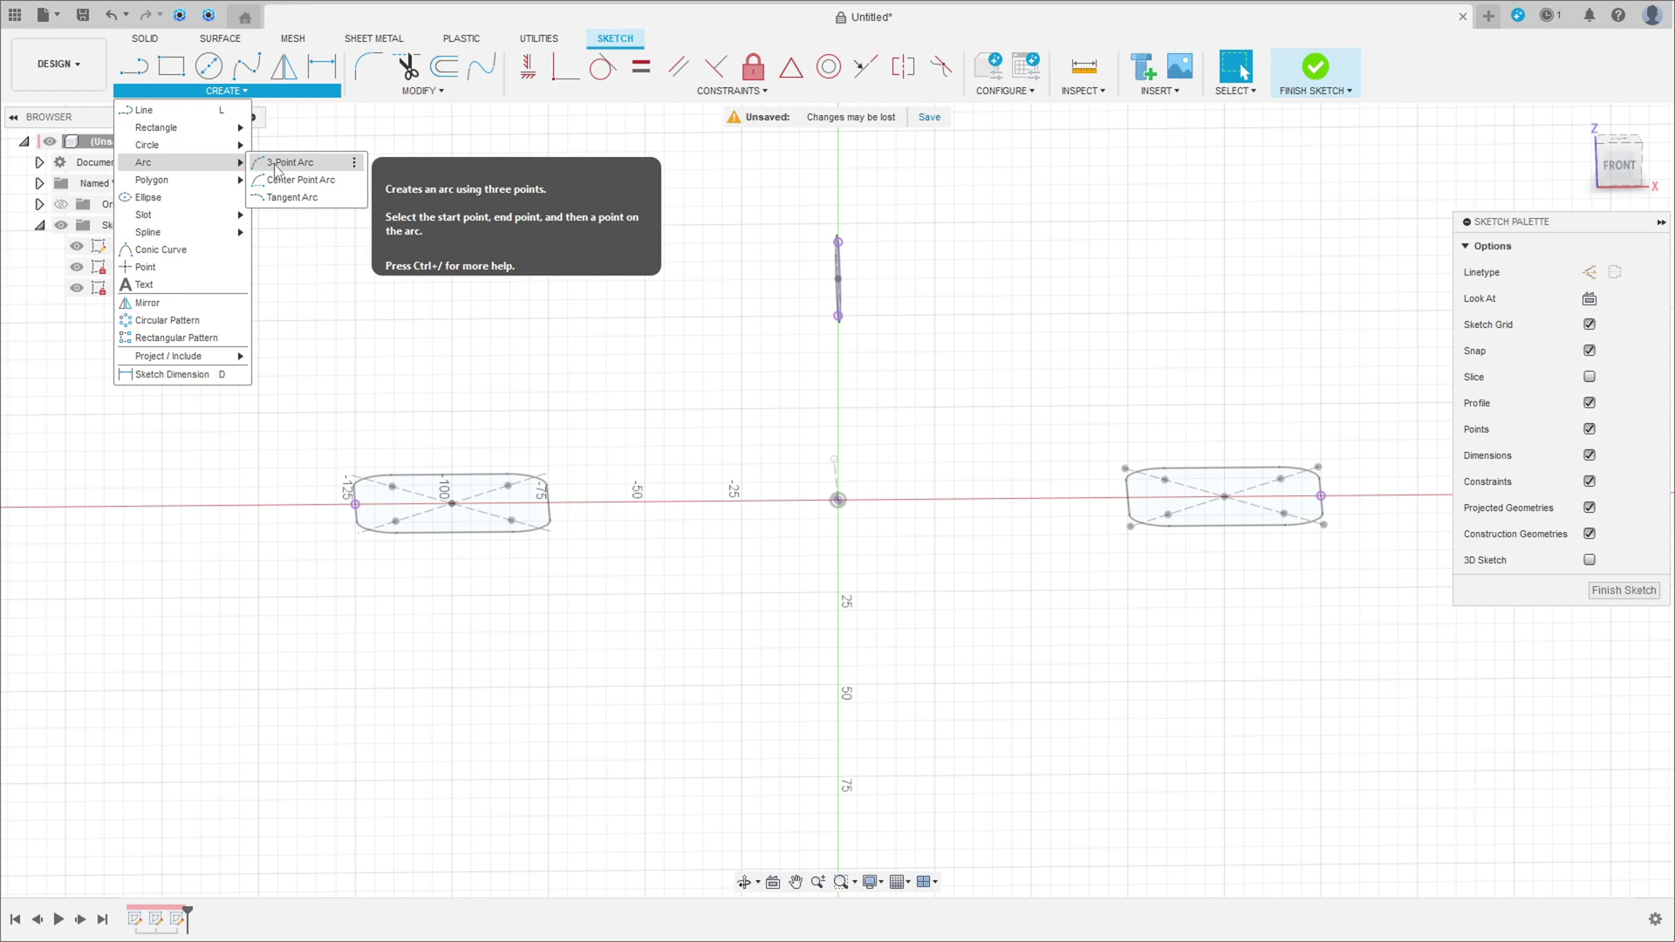
click(273, 180)
click(354, 504)
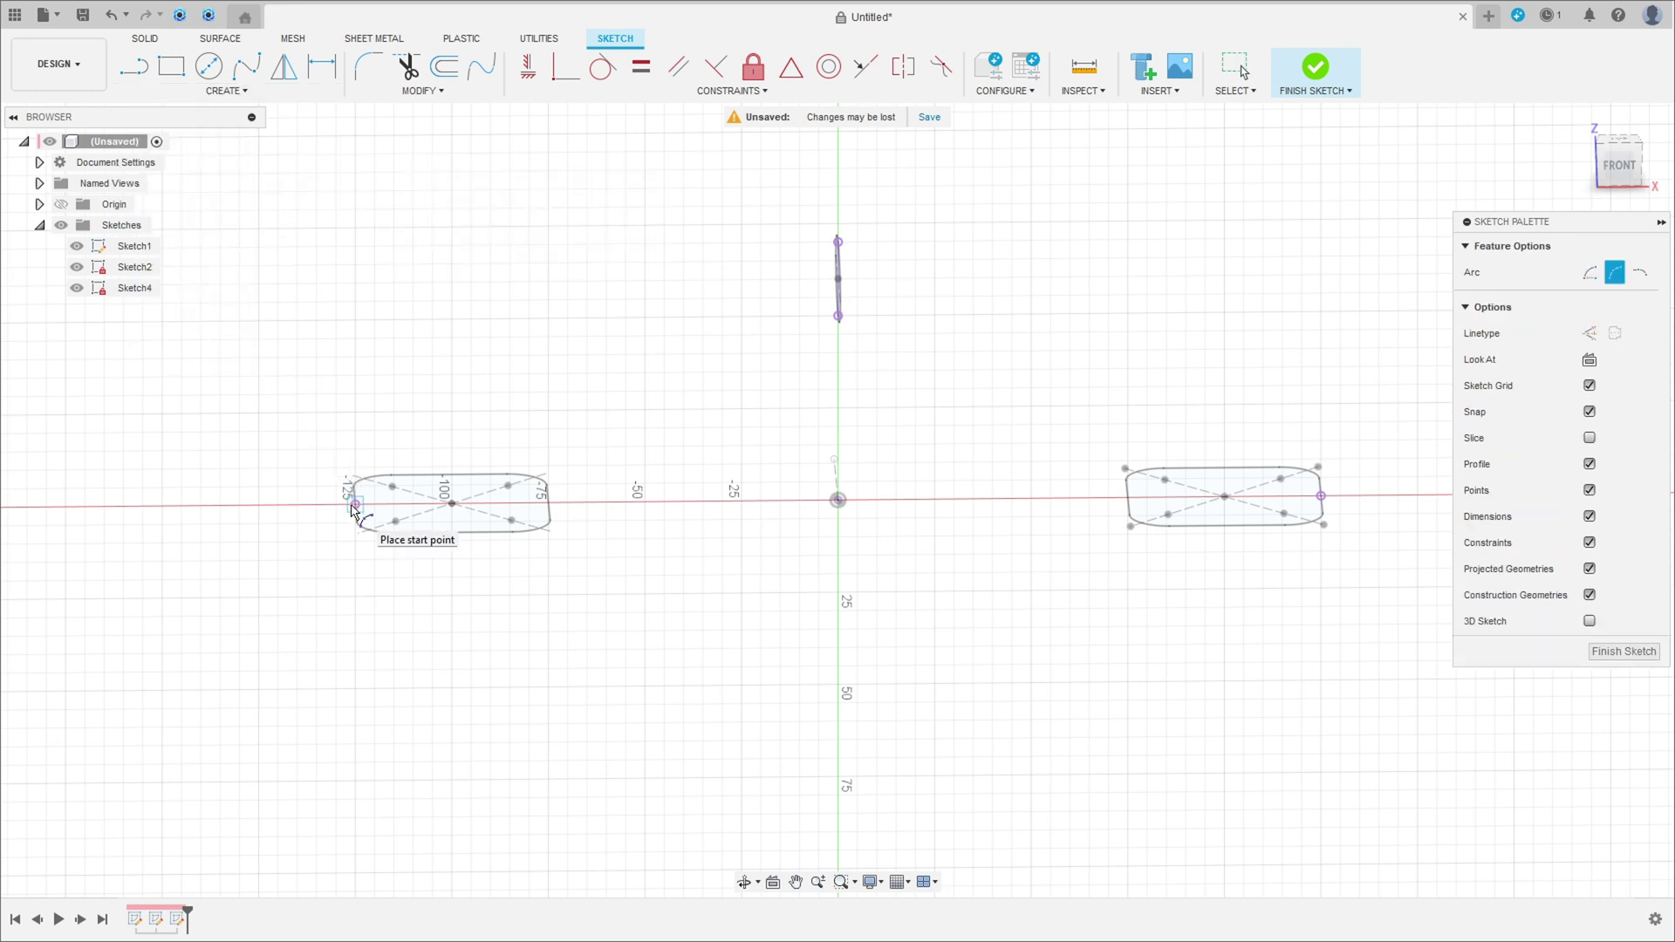
key(Escape)
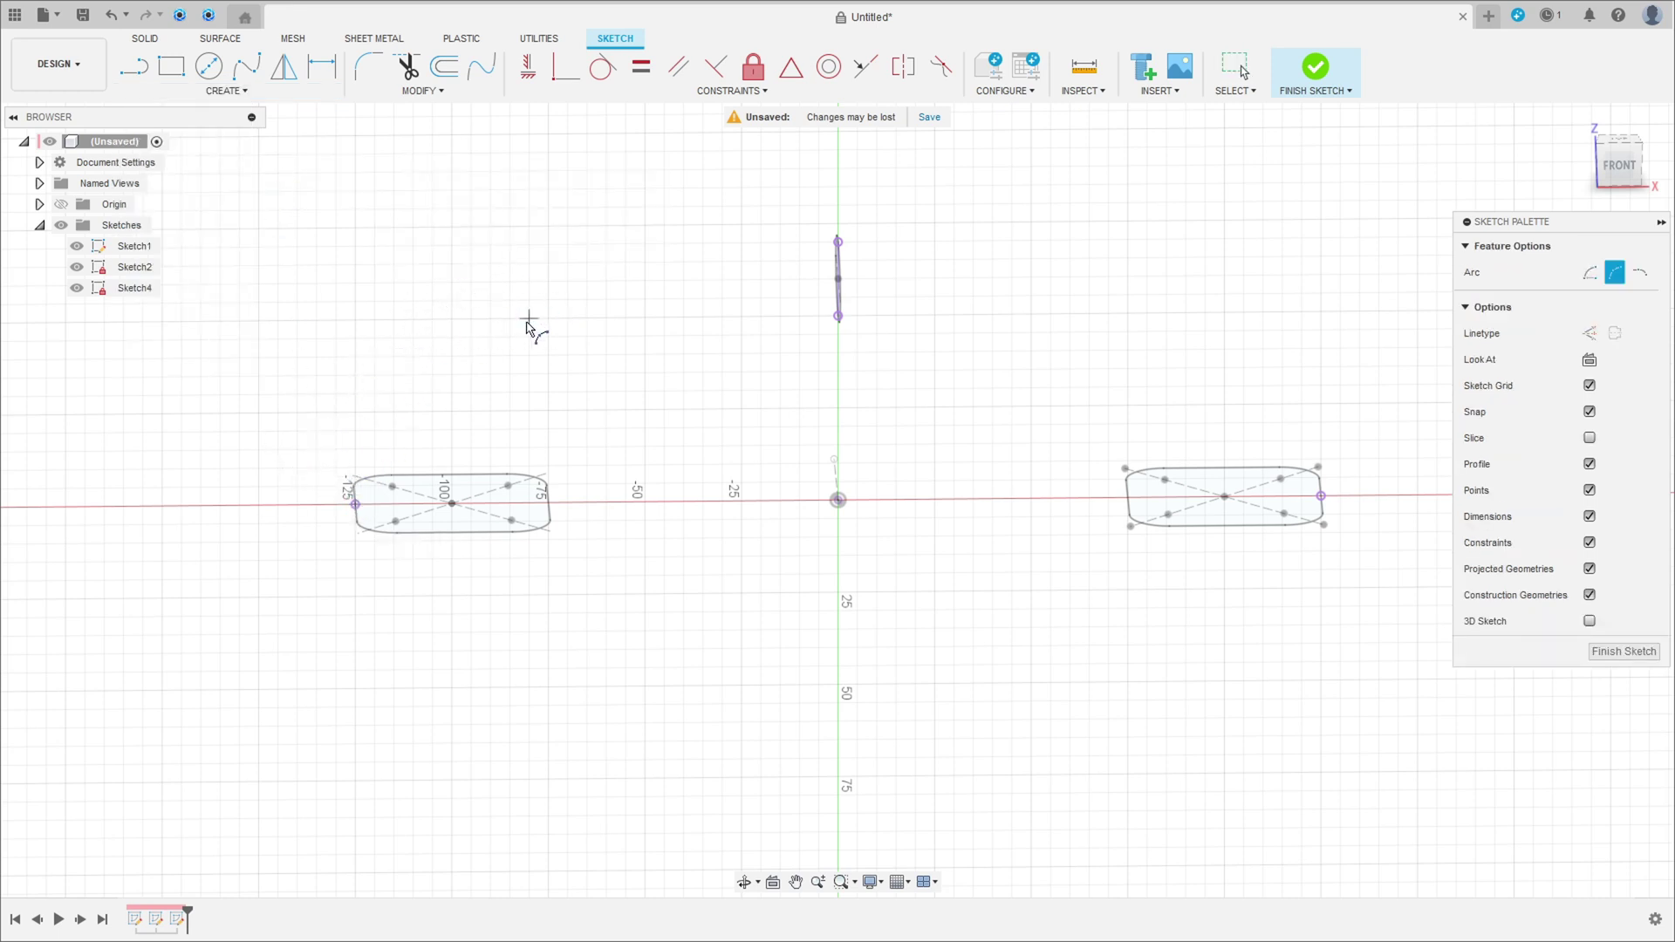
click(528, 320)
click(530, 319)
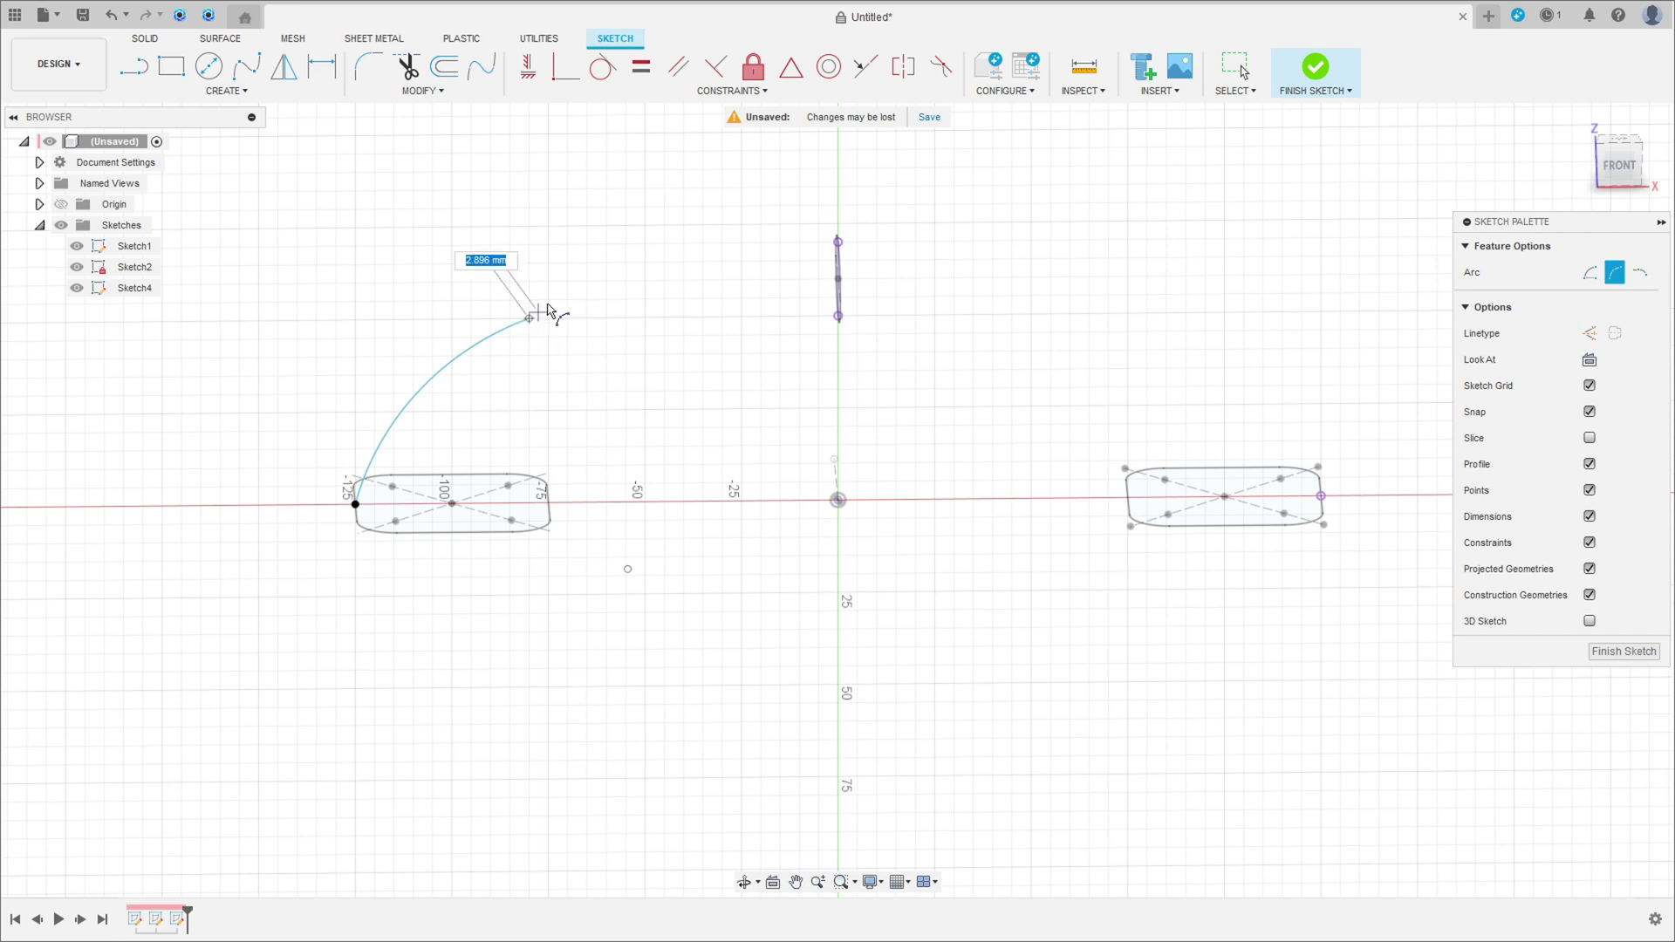
key(Escape)
click(689, 270)
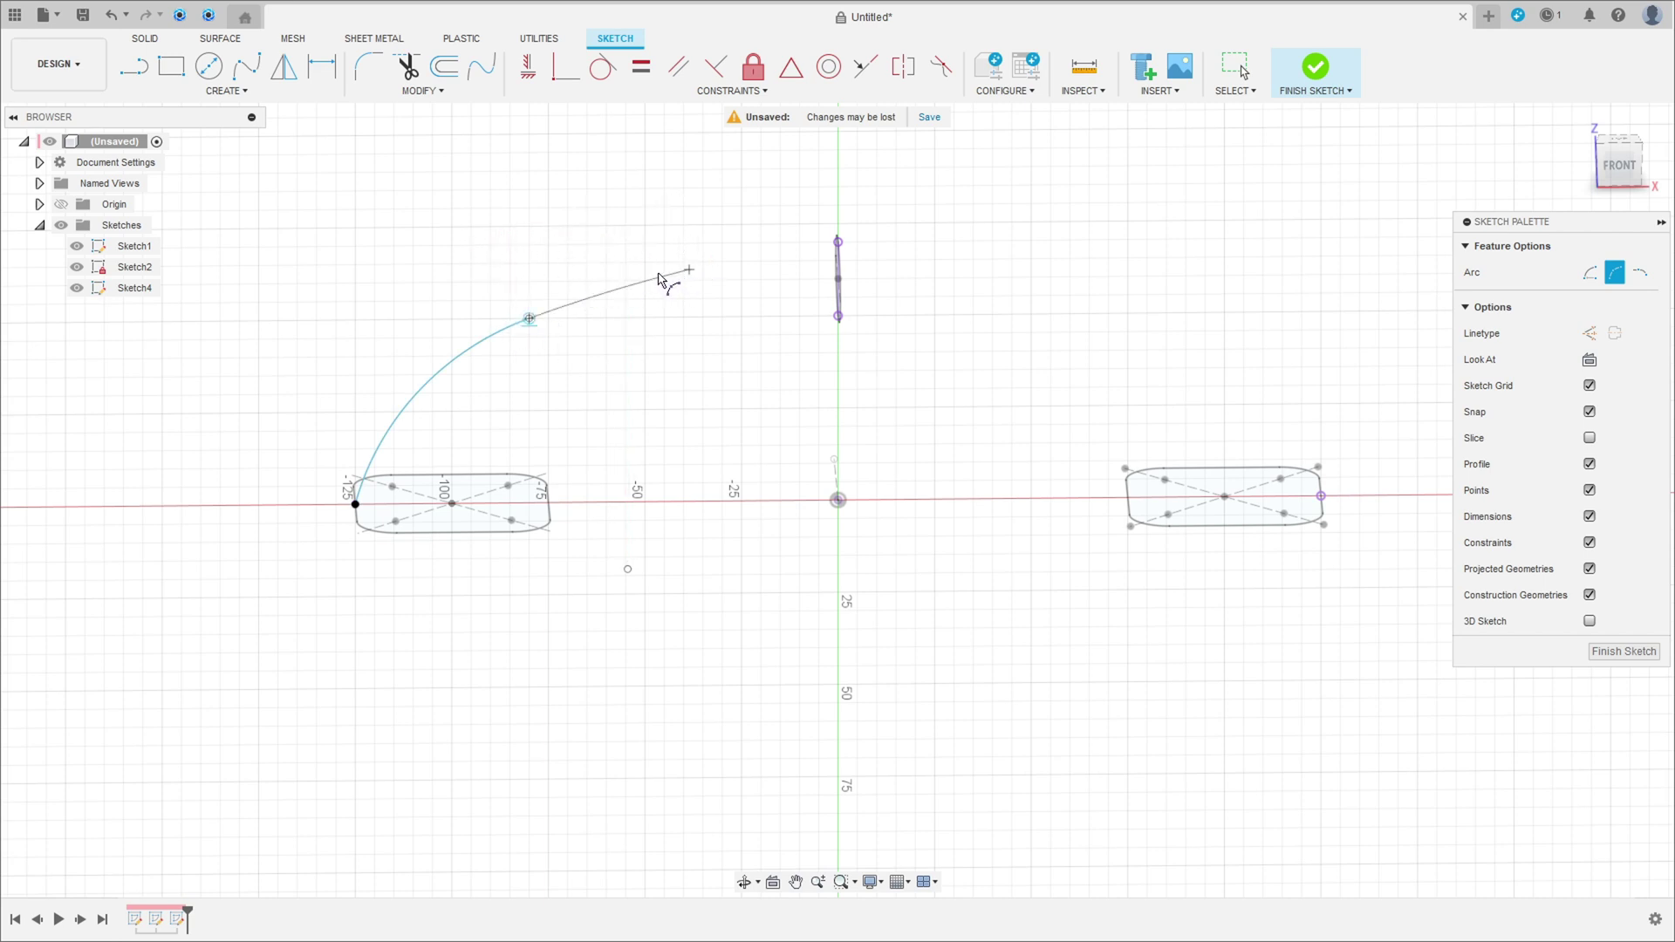
click(641, 285)
mouse_move(641, 286)
middle_down()
mouse_move(600, 299)
mouse_move(562, 370)
middle_up()
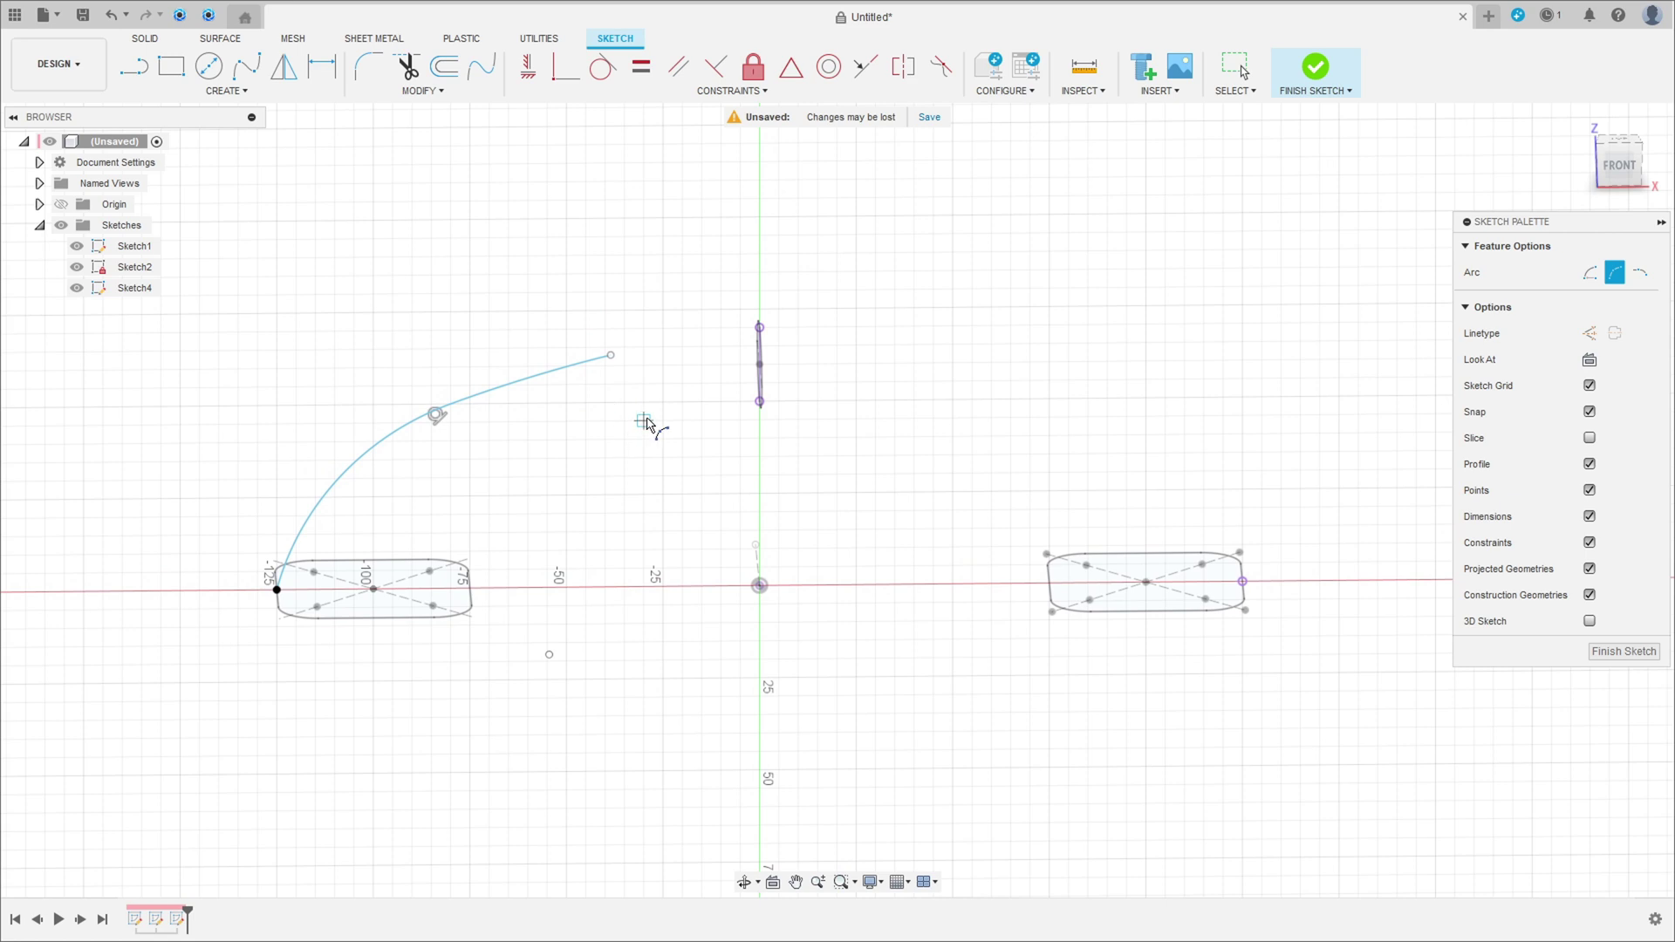
click(1619, 171)
Step: Draw a 60 mm horizontal line from the arc's upper endpoint
click(135, 68)
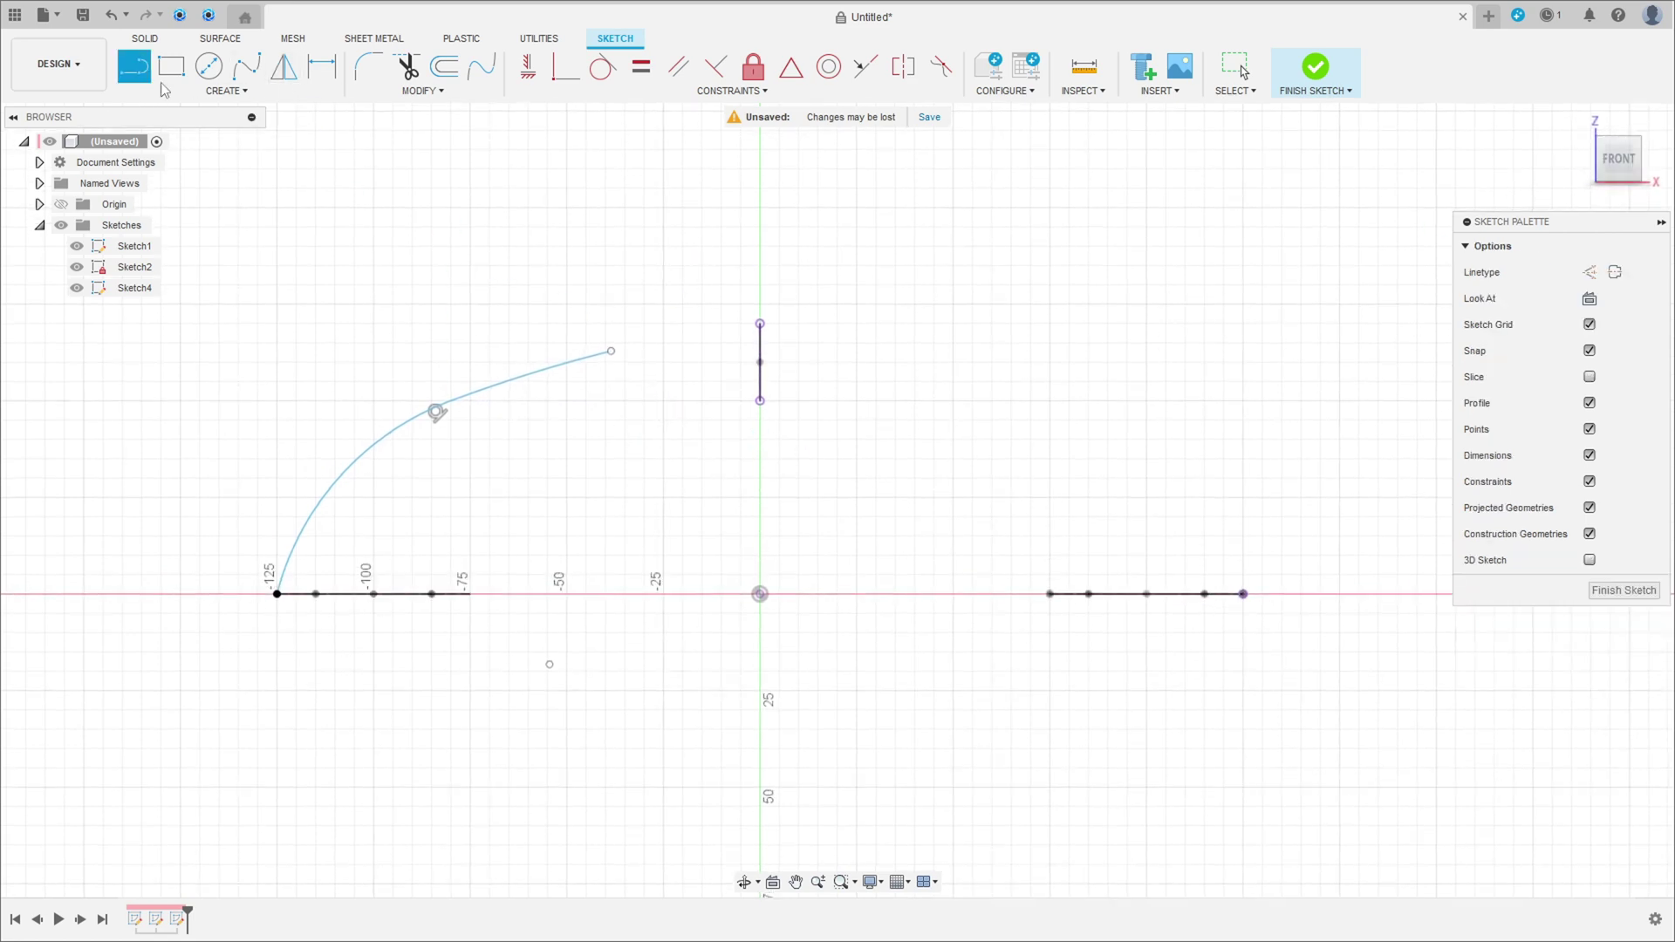
click(611, 351)
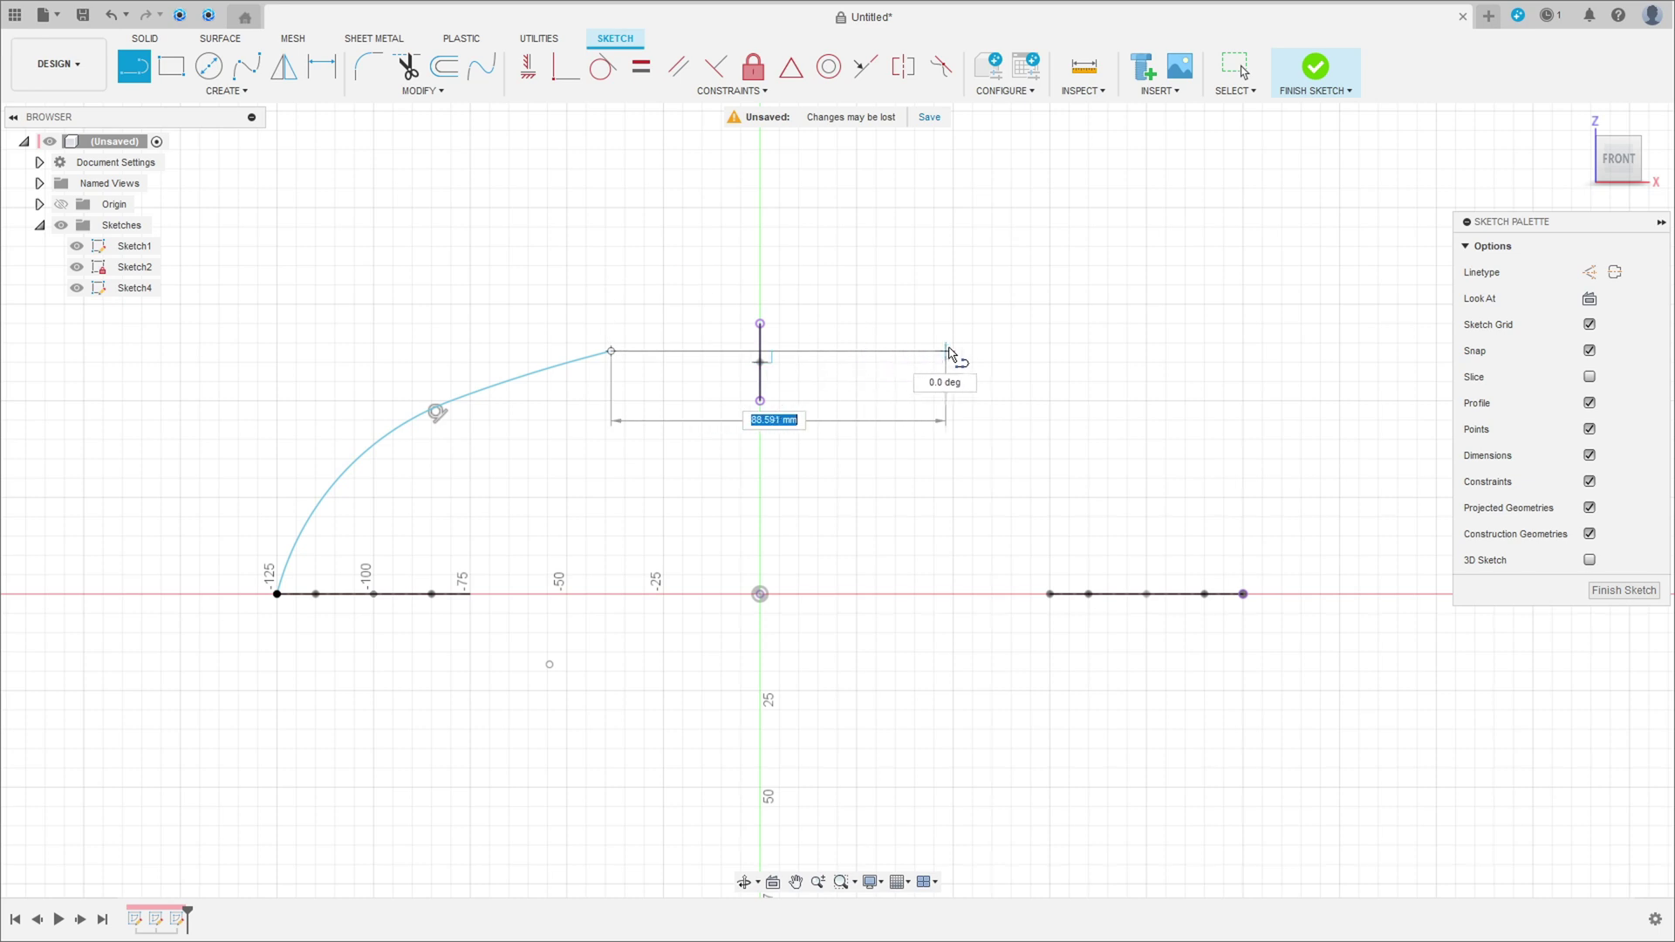
text(6)
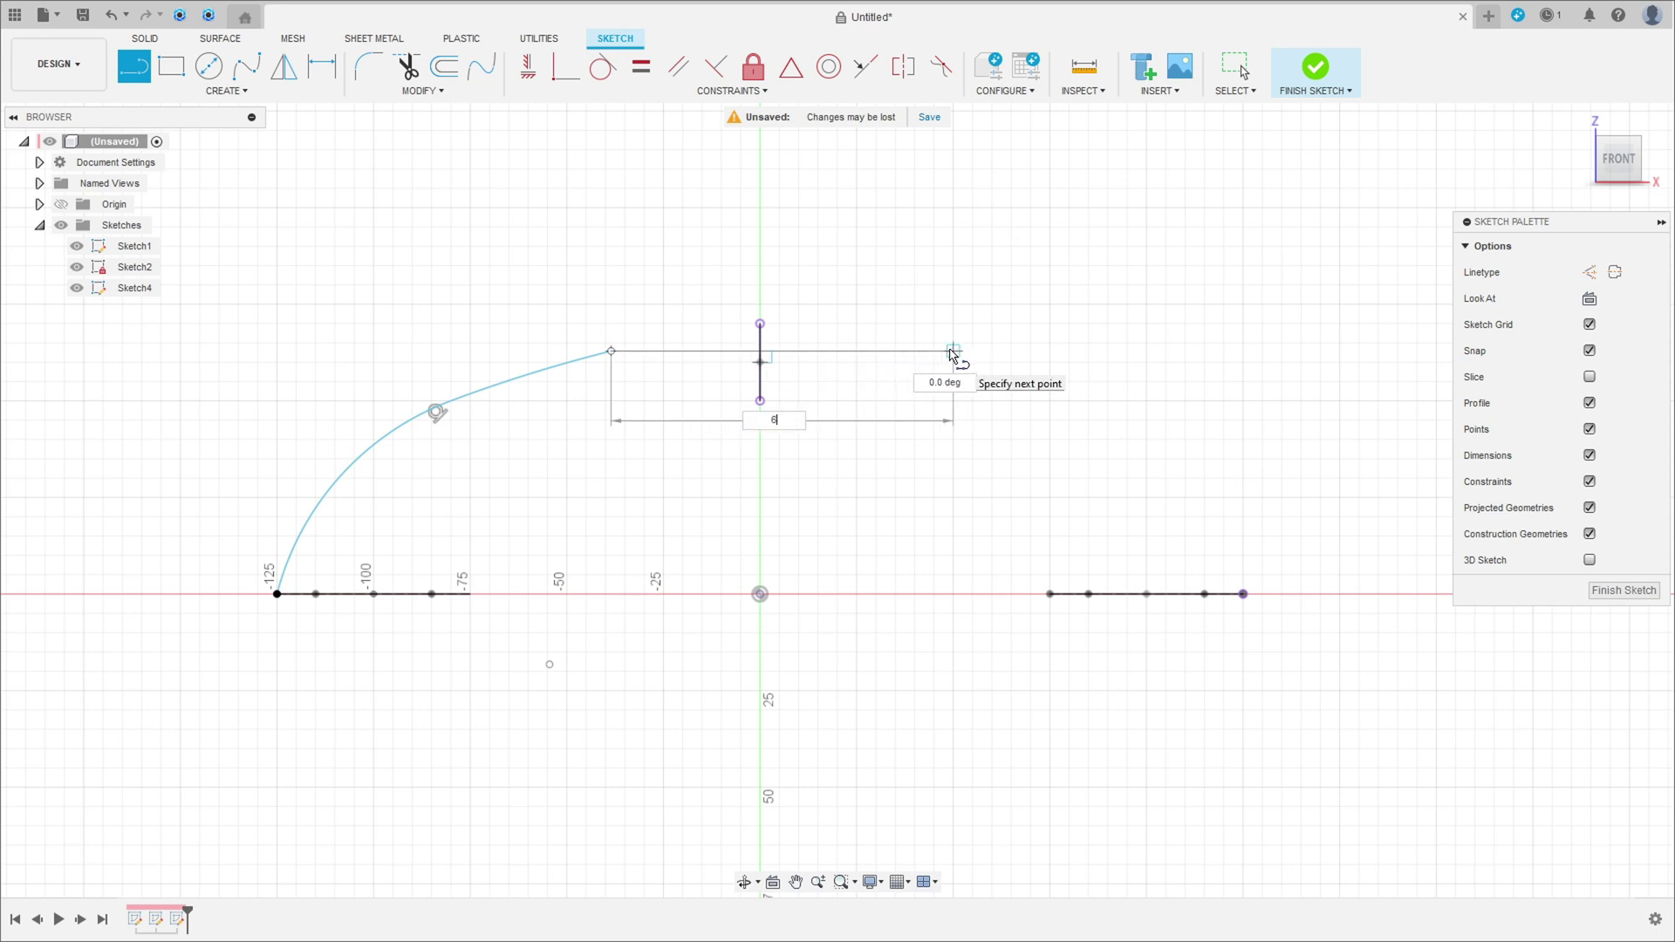
text(0)
key(Return)
key(Escape)
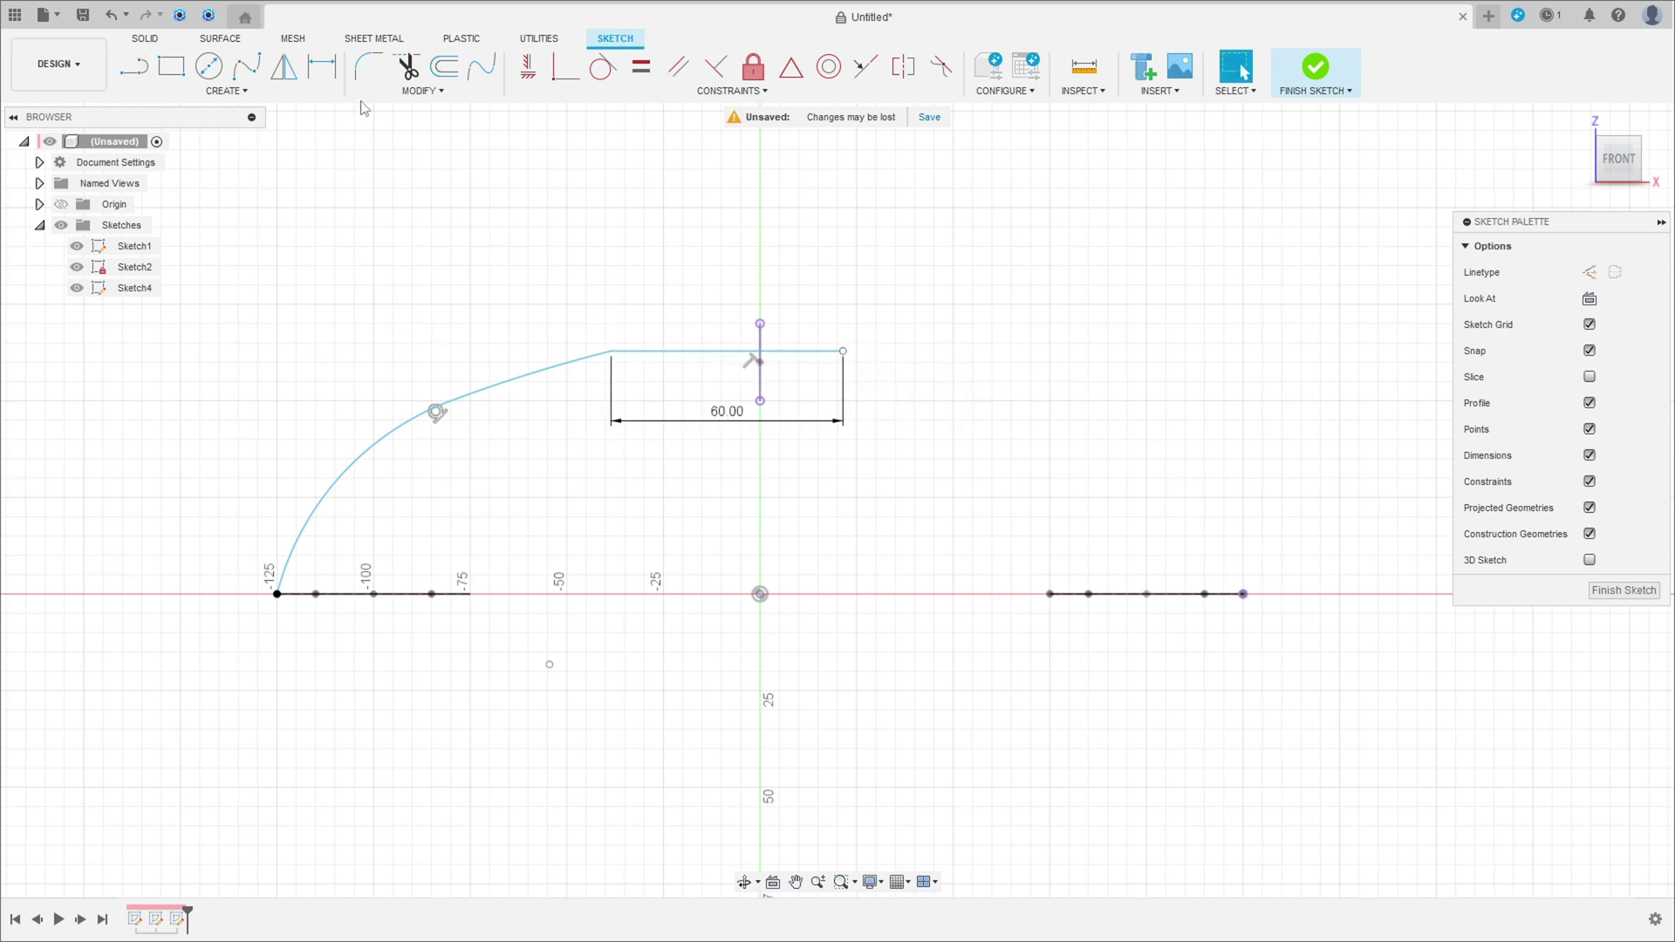
Step: Dimension the arc–line junction 30 mm left of the centre axis
click(322, 68)
click(611, 351)
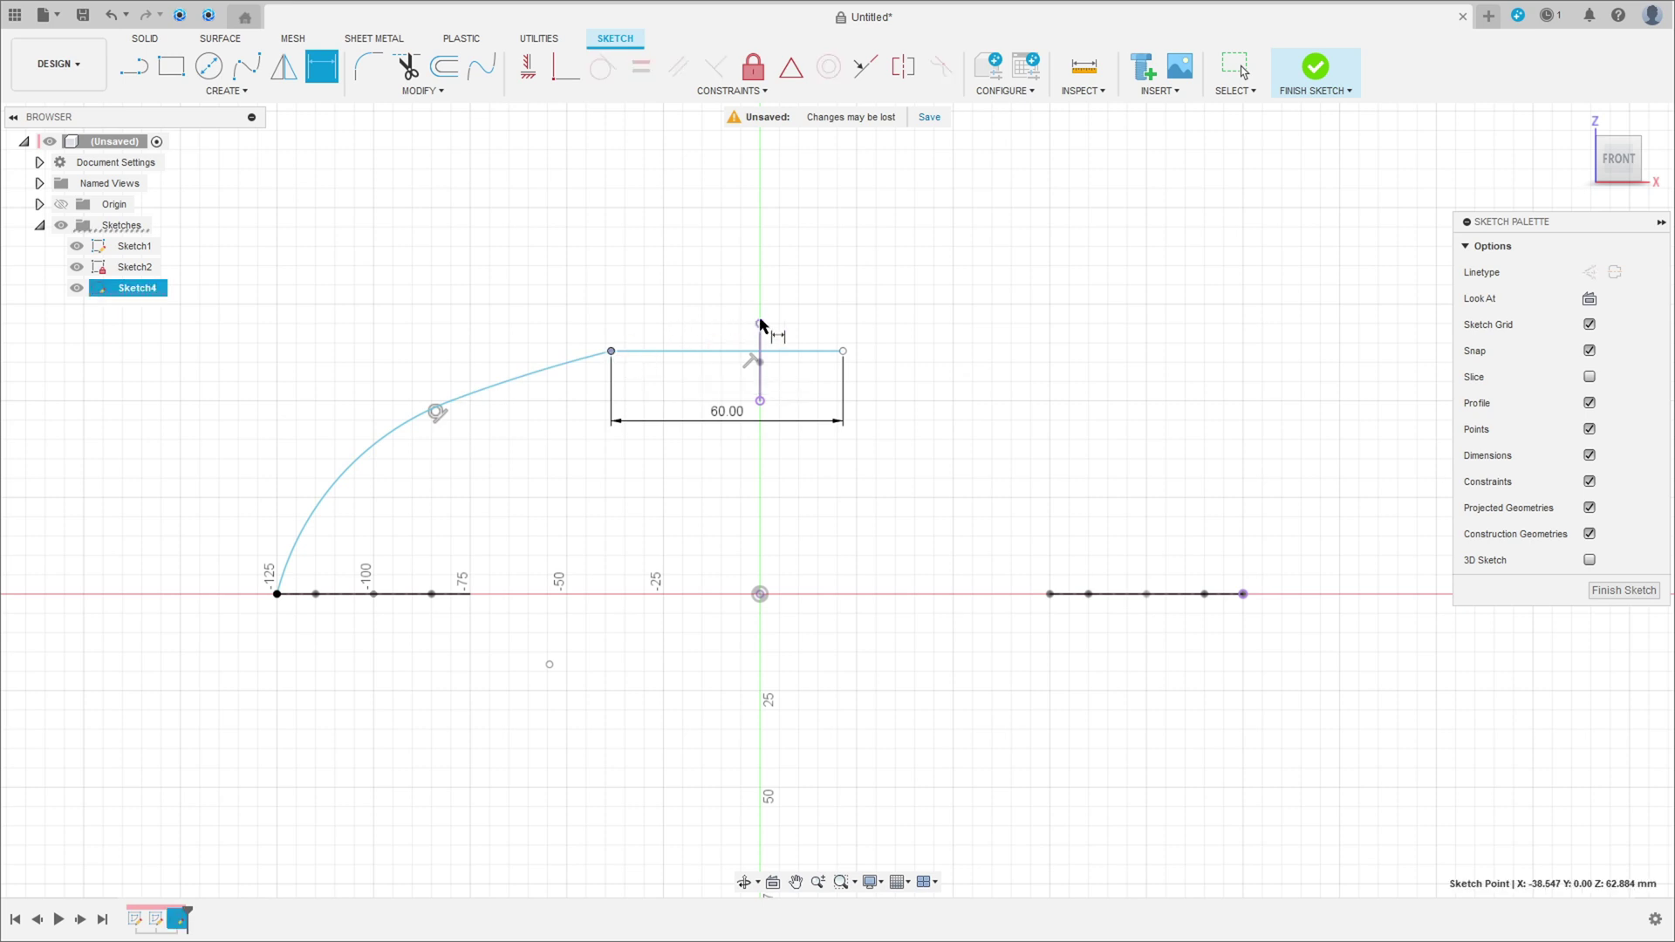
click(761, 324)
click(724, 229)
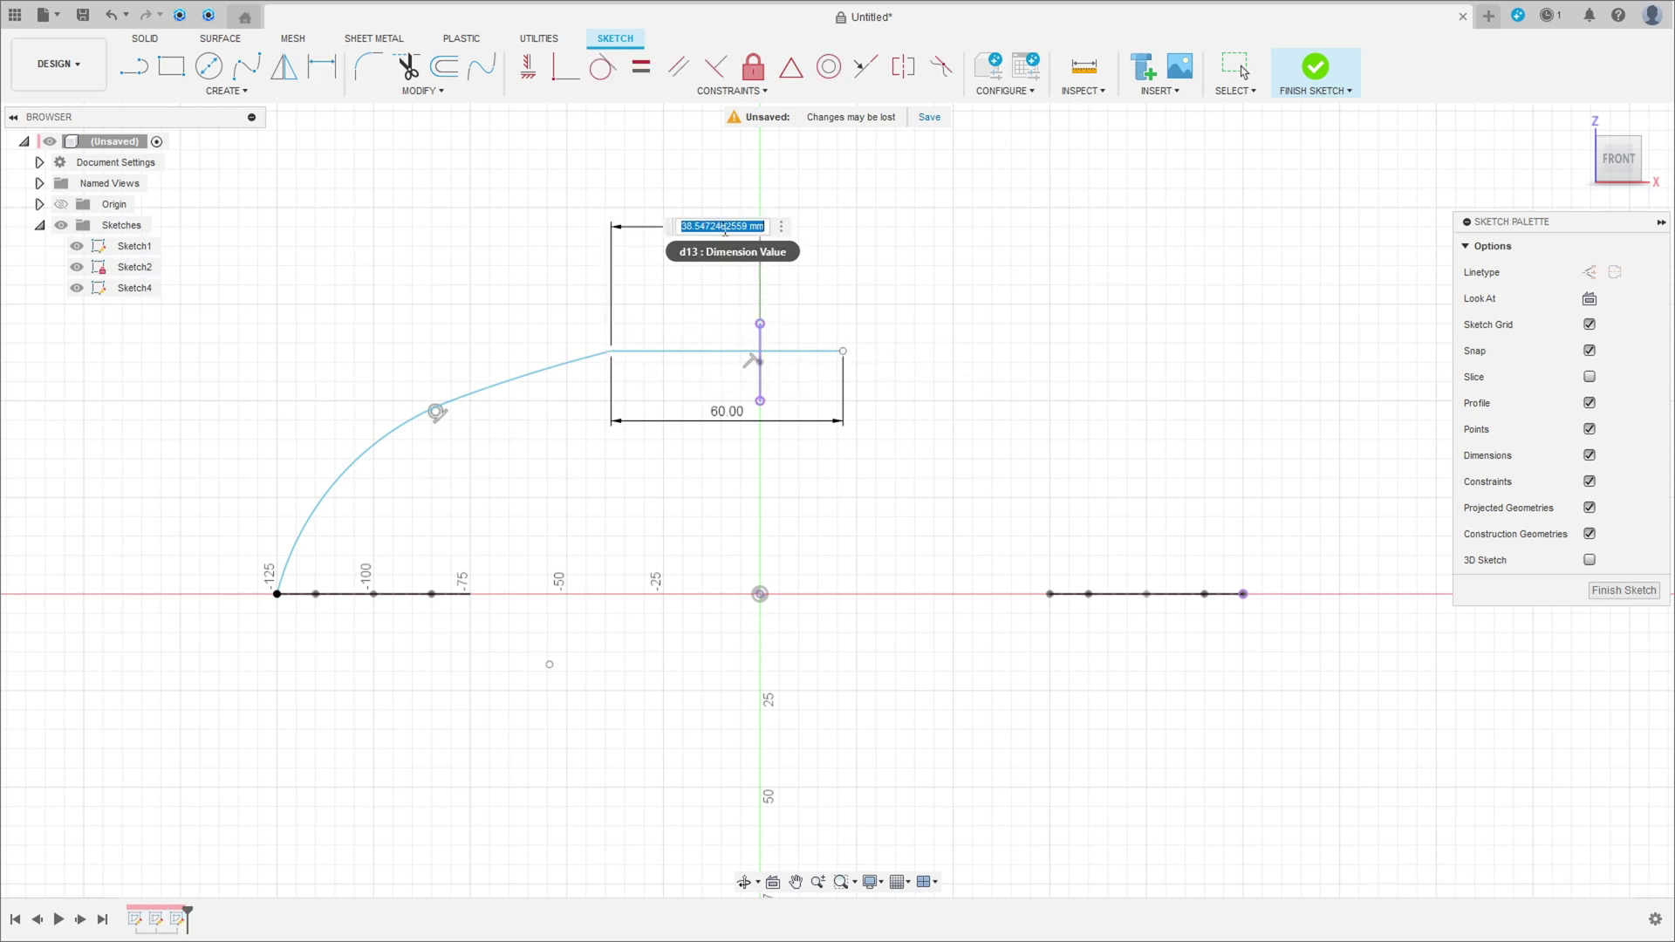
text(30)
key(Return)
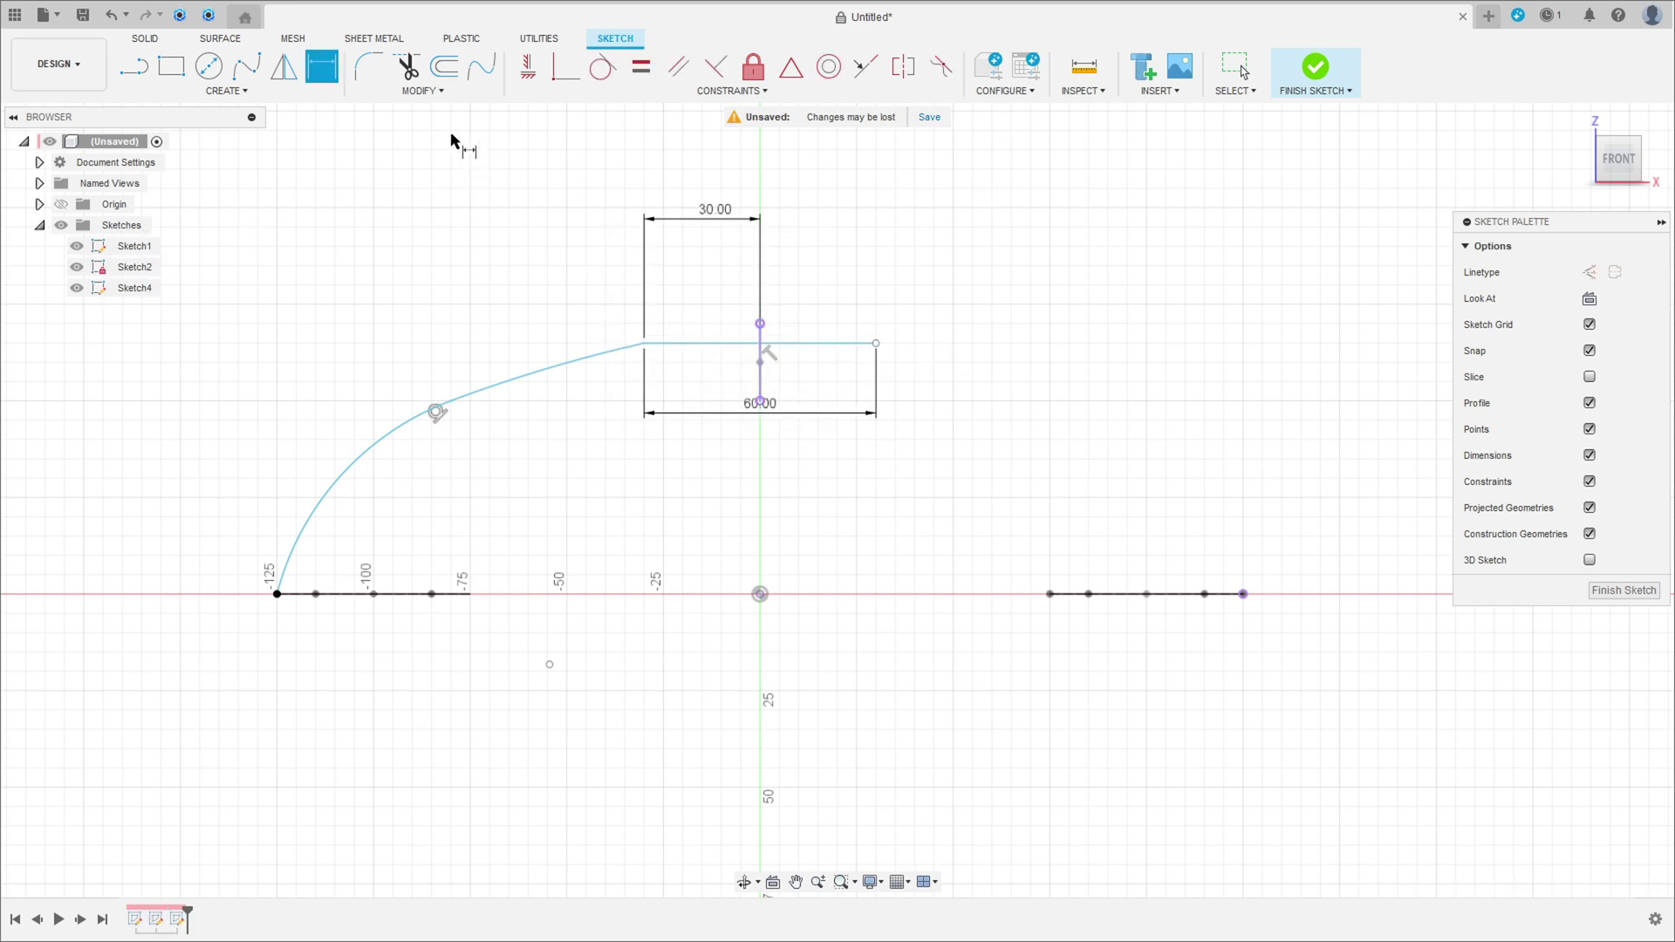
Step: Make the upper arc tangent to the horizontal line
click(603, 67)
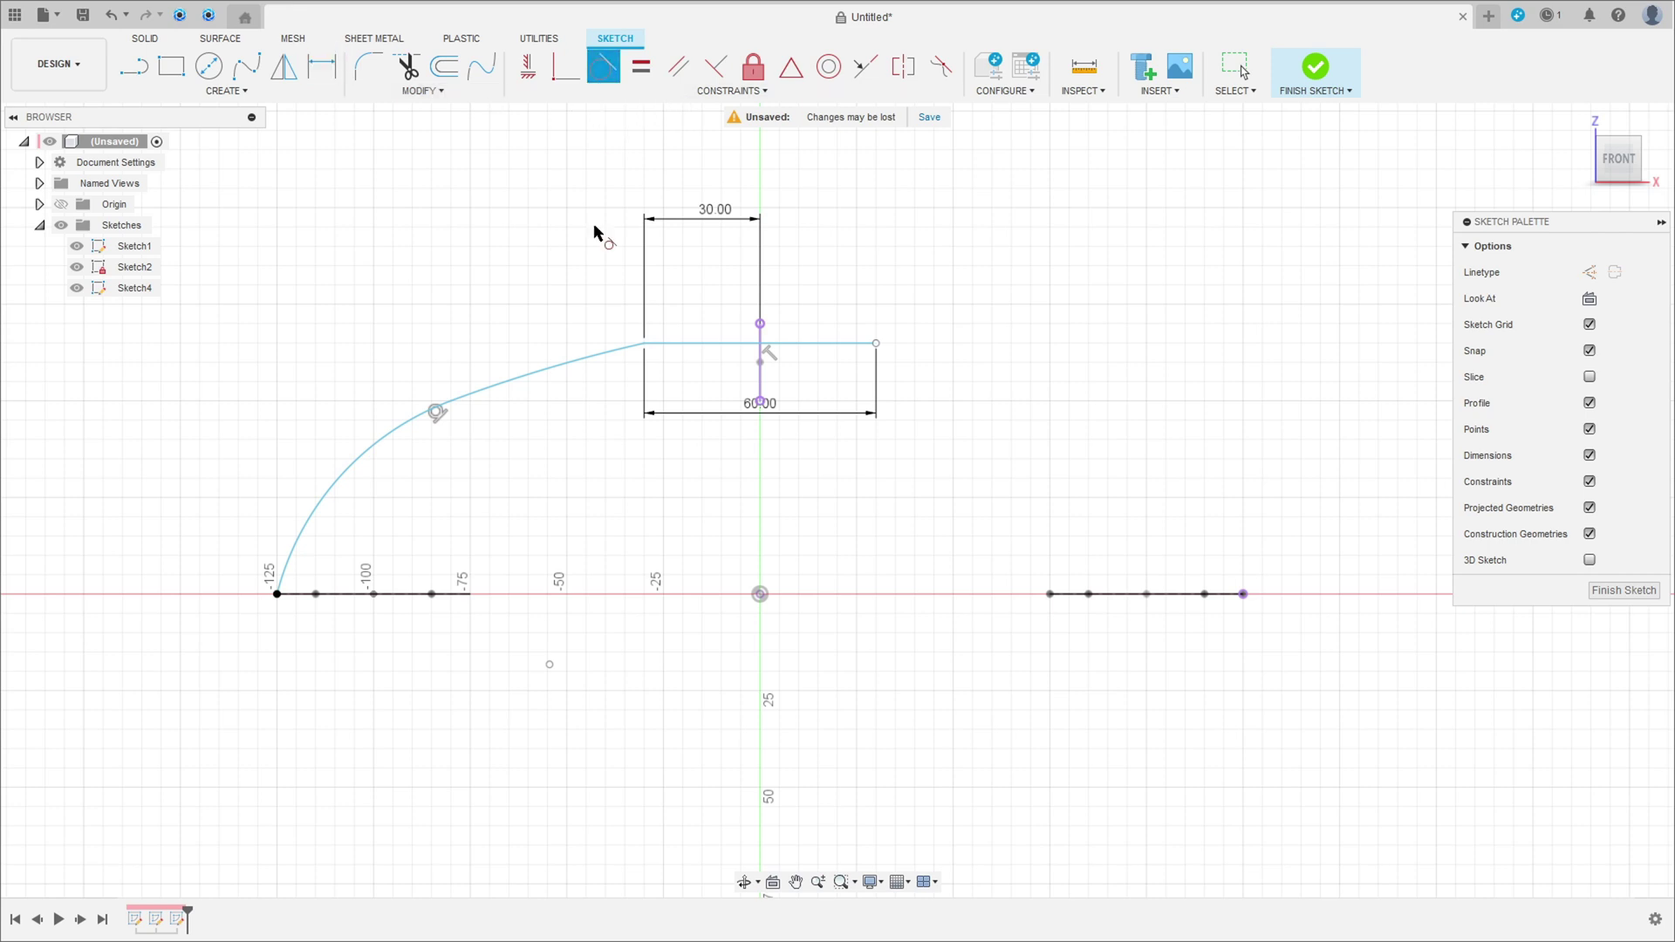
click(620, 353)
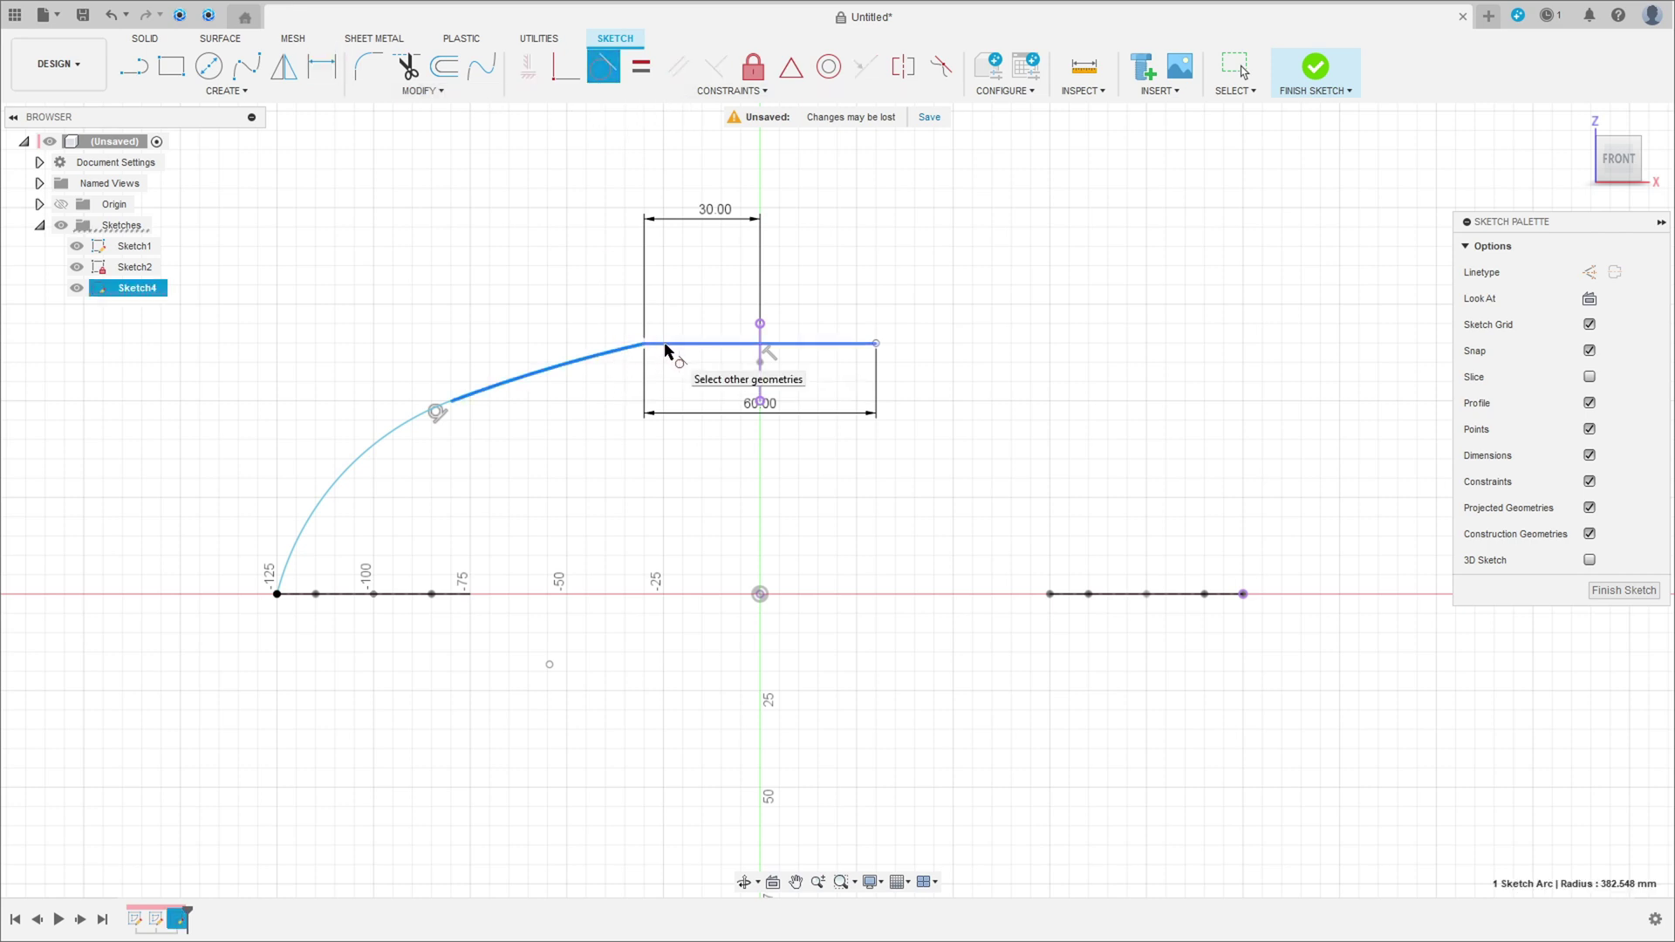
click(665, 345)
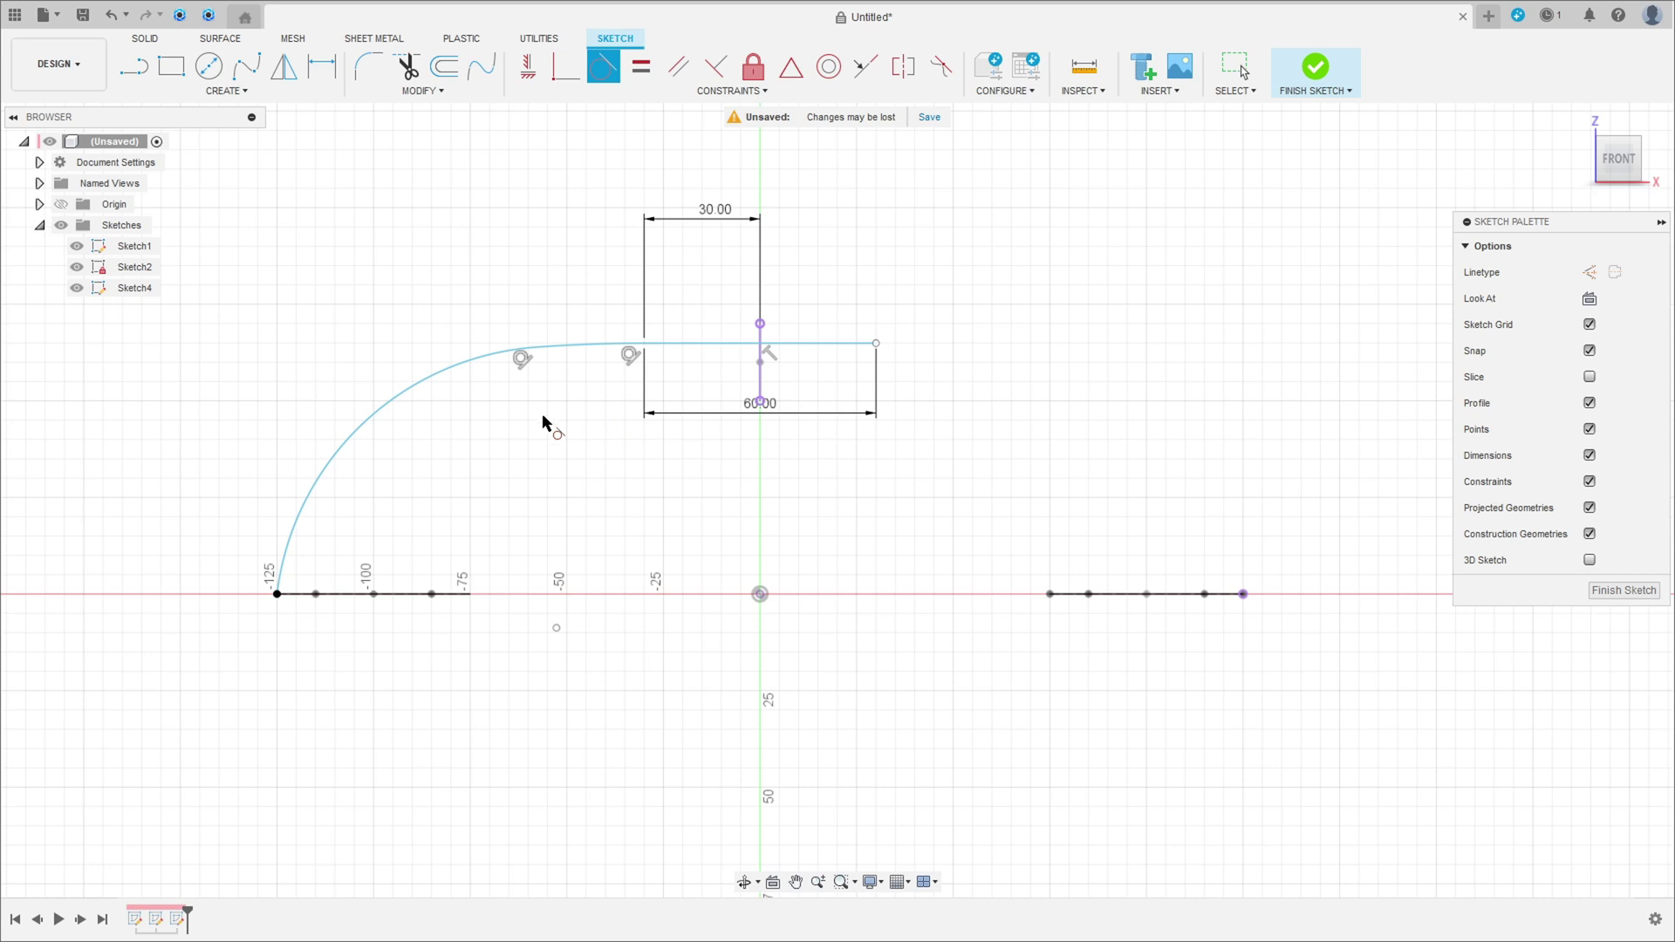
Step: Set the lower arc radius to 80 mm and the upper arc radius to 140 mm
click(324, 68)
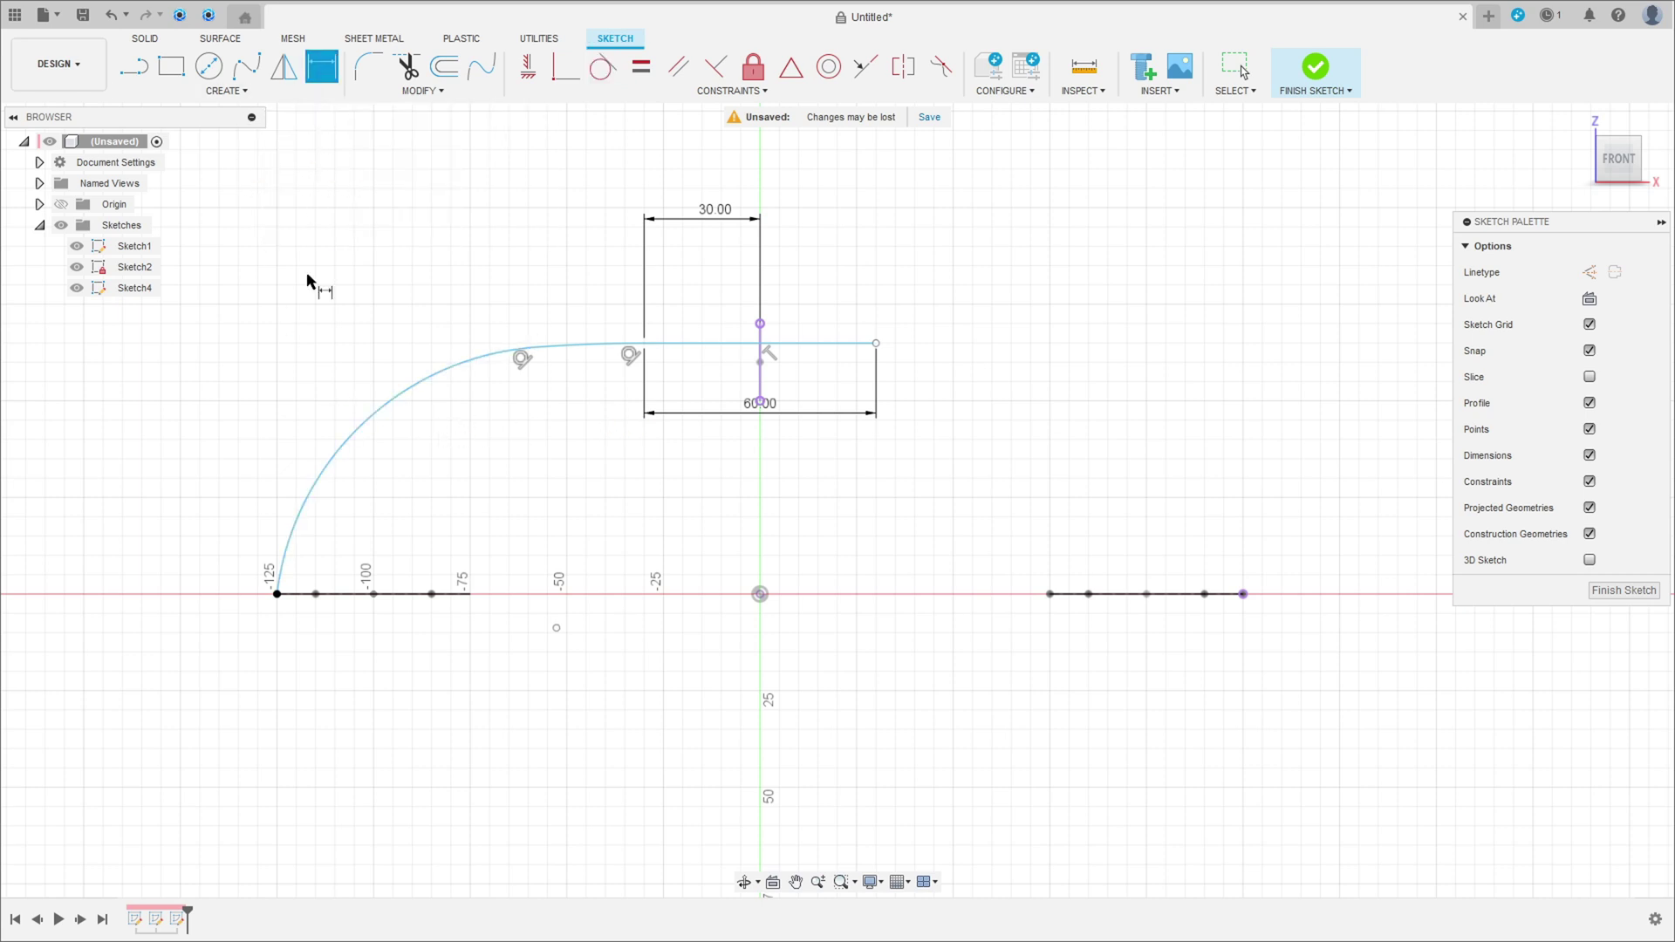
click(319, 485)
click(255, 400)
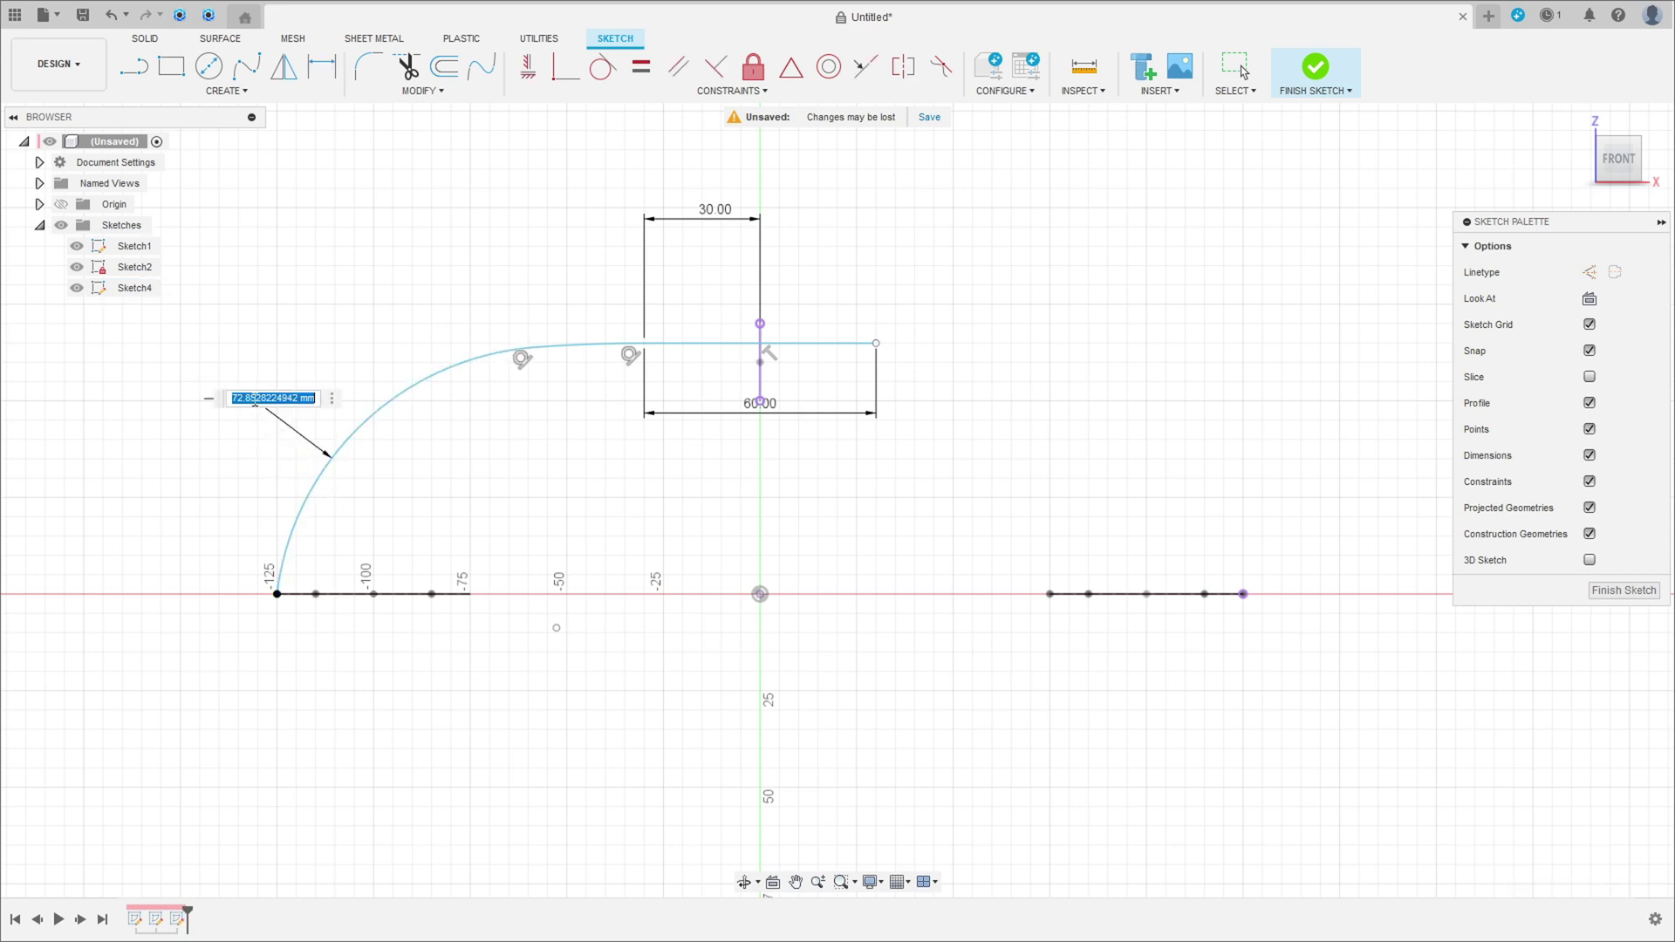
text(80)
key(Return)
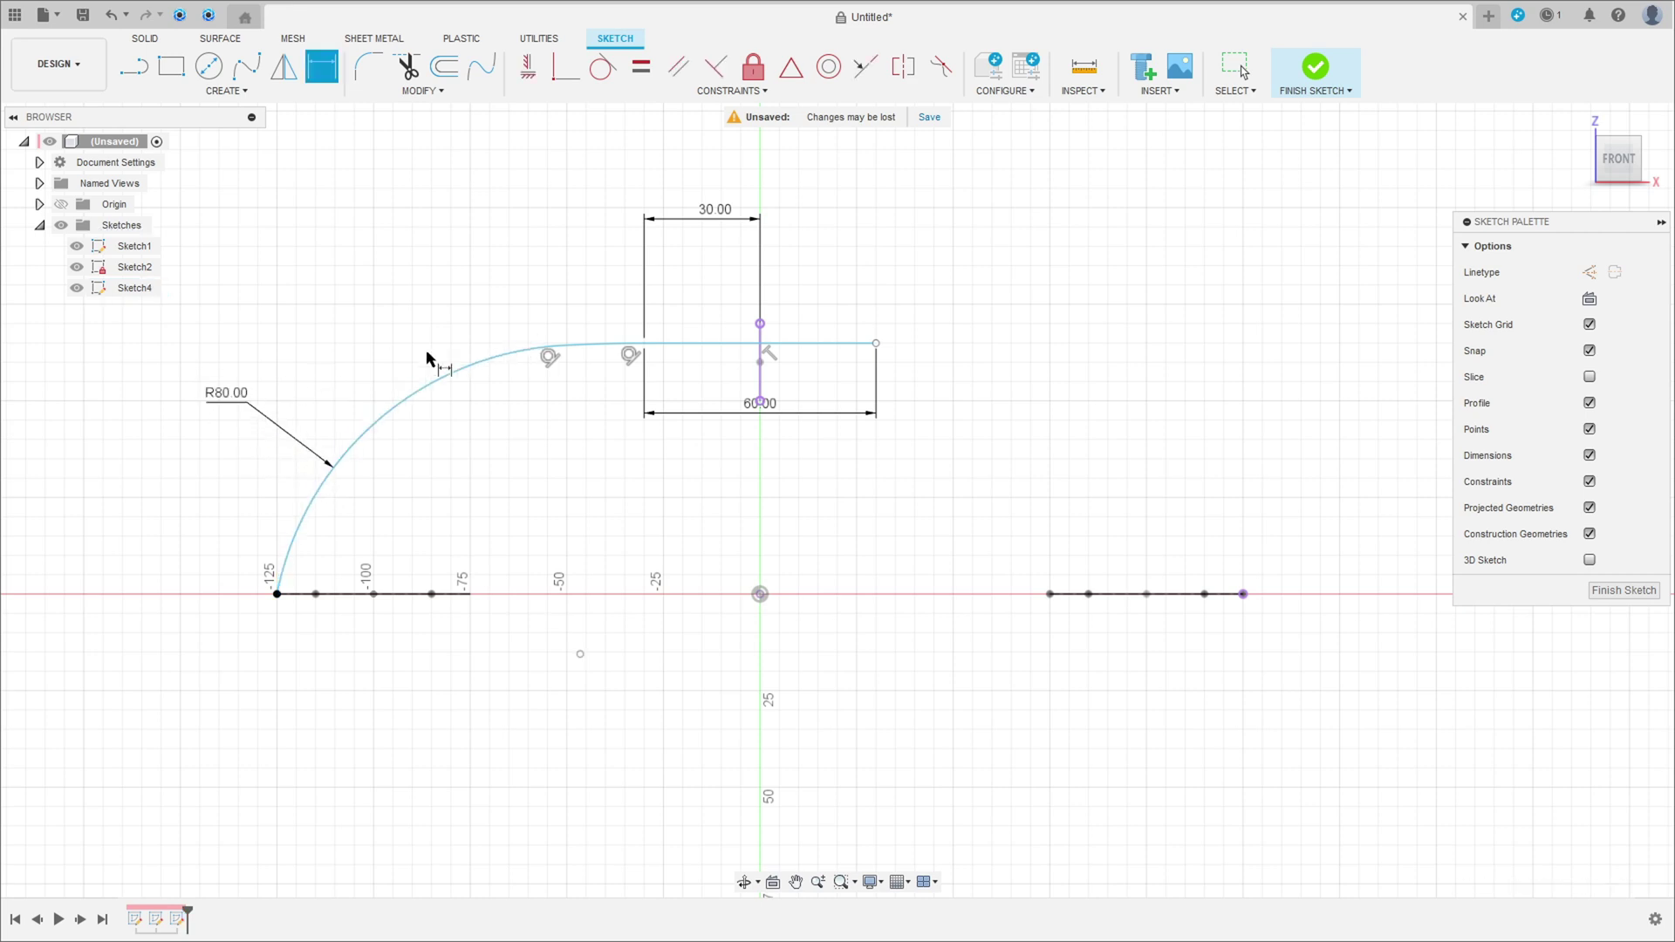
click(583, 353)
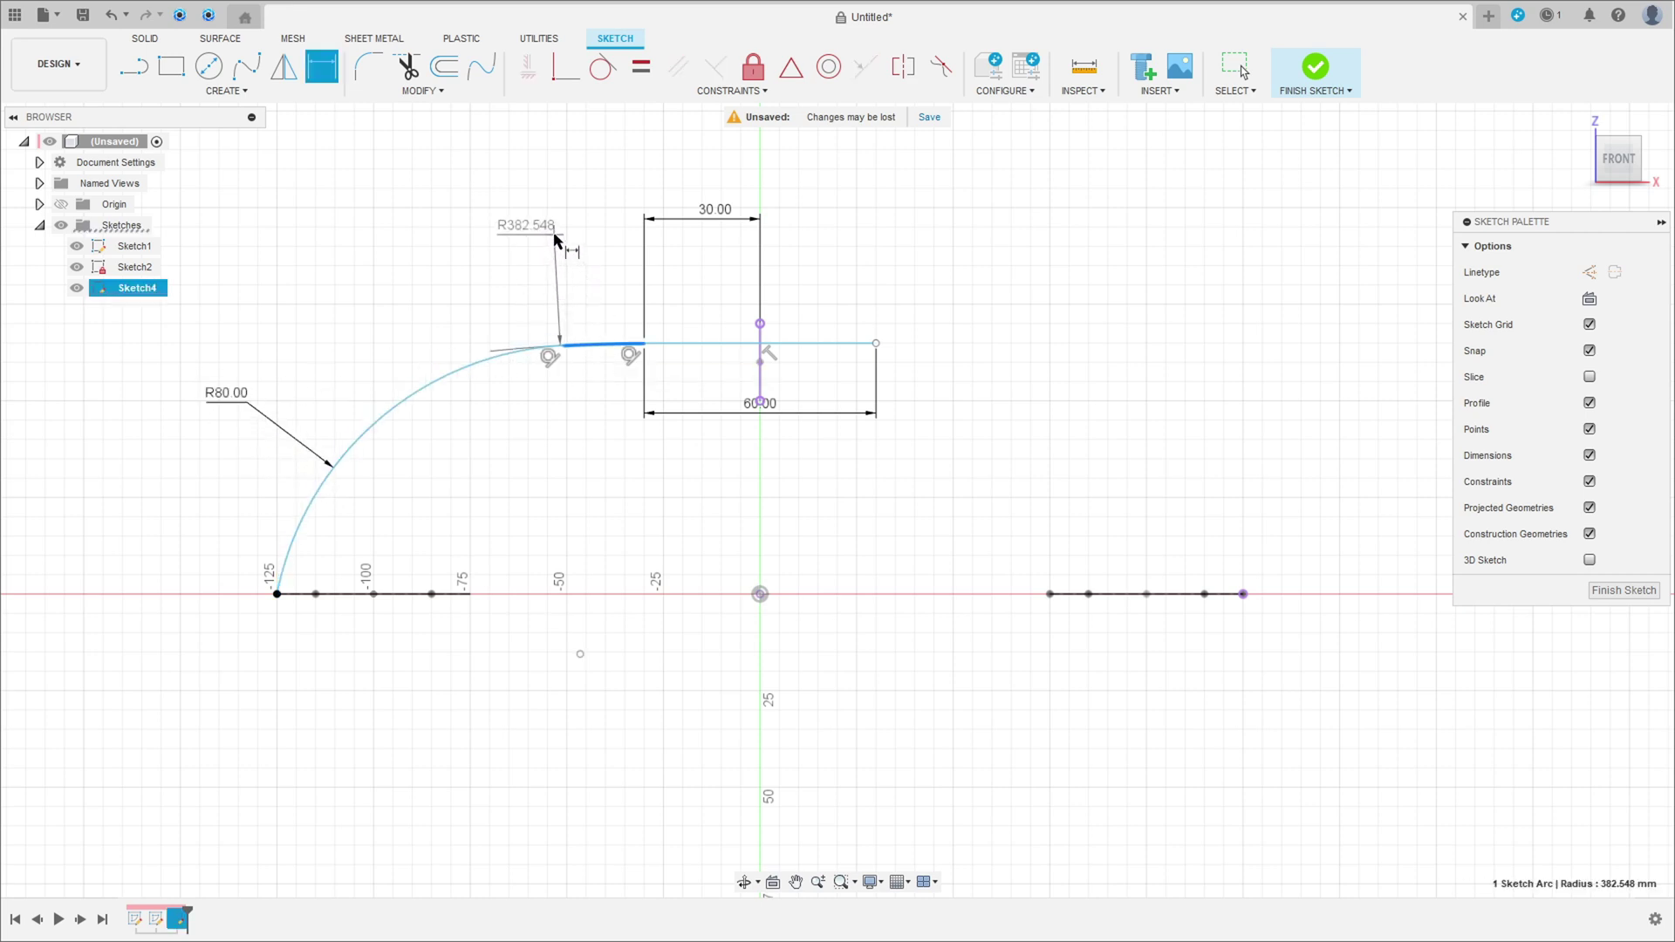
click(556, 237)
text(140)
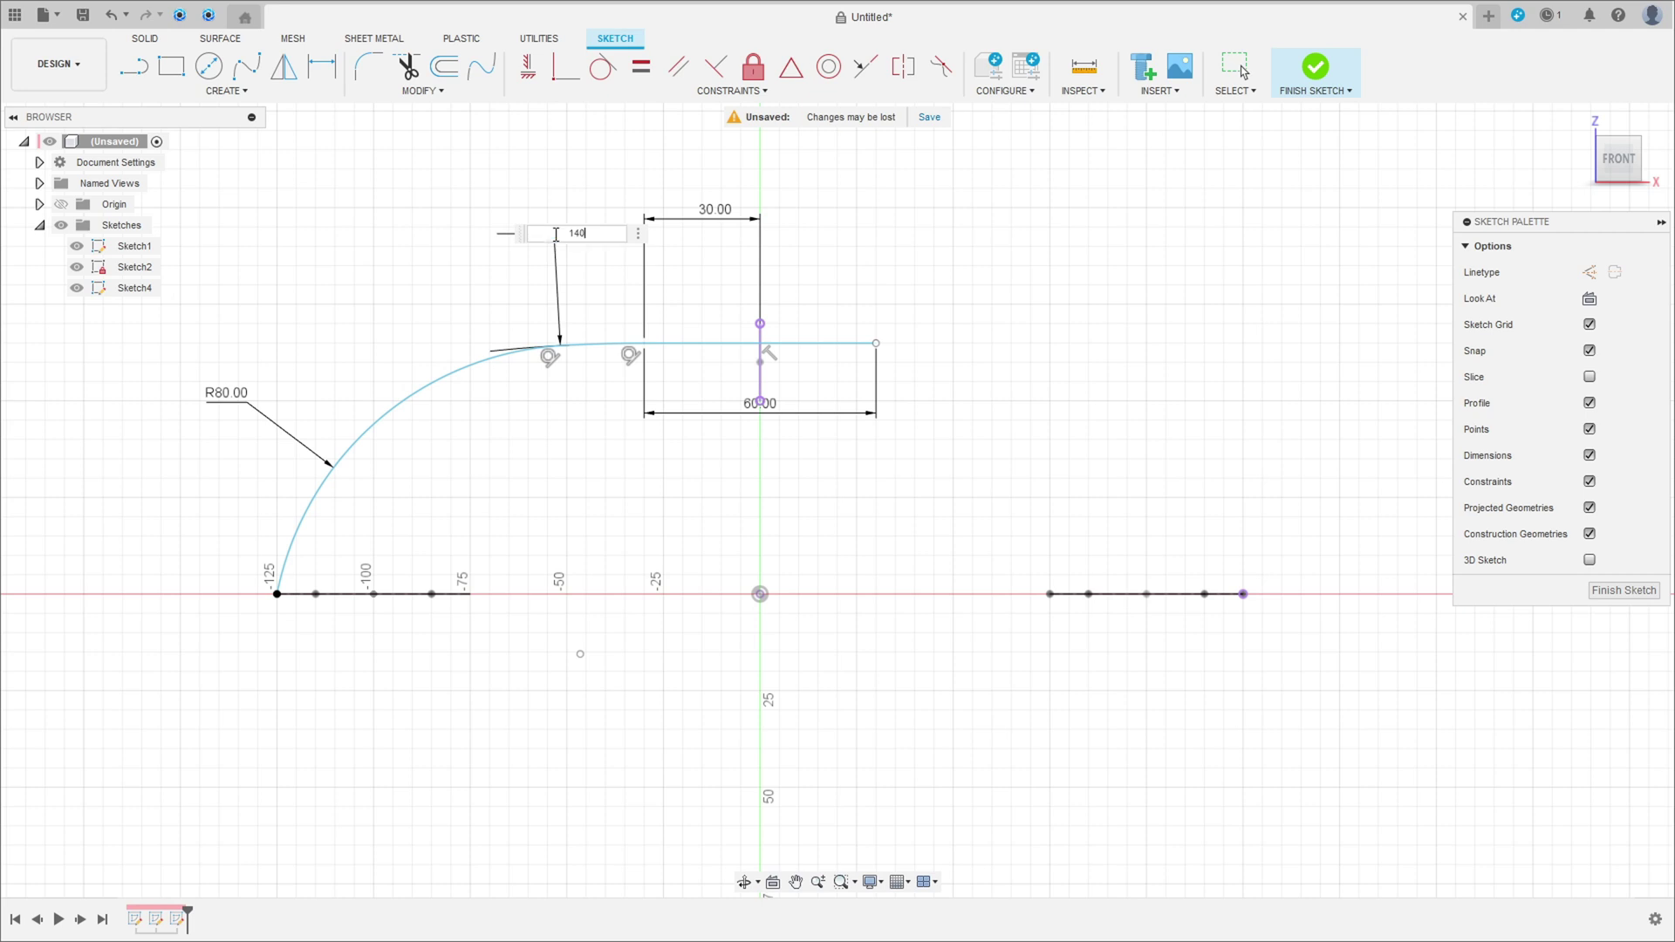
key(Return)
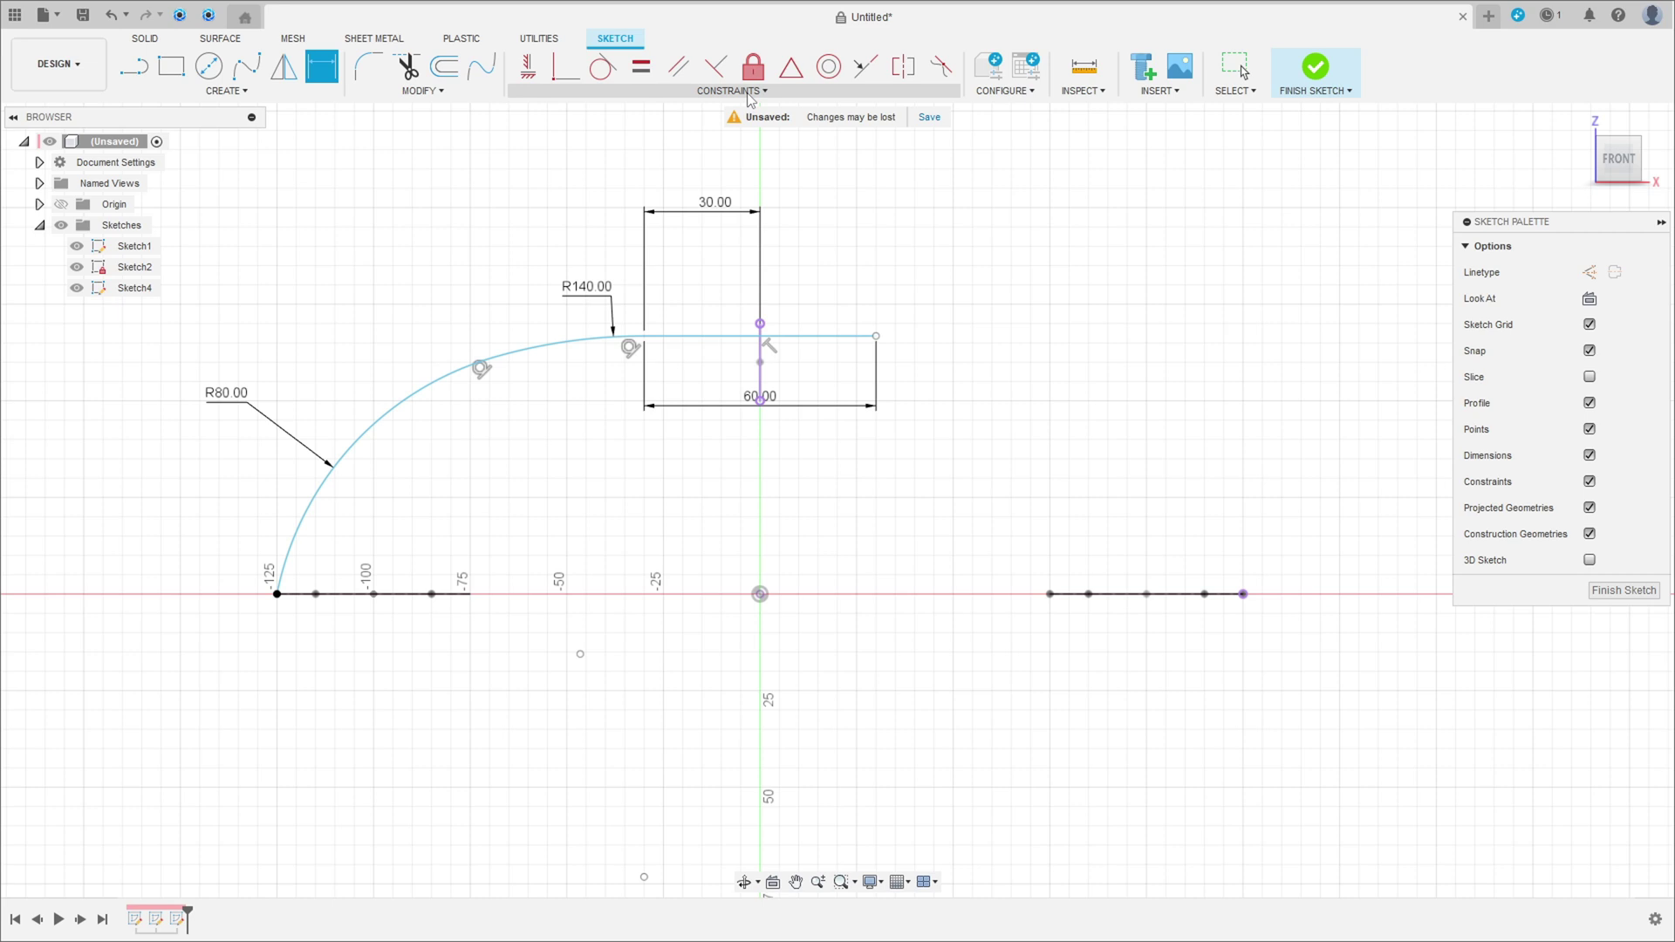
Step: Constrain the 60 mm line to be horizontal
click(527, 65)
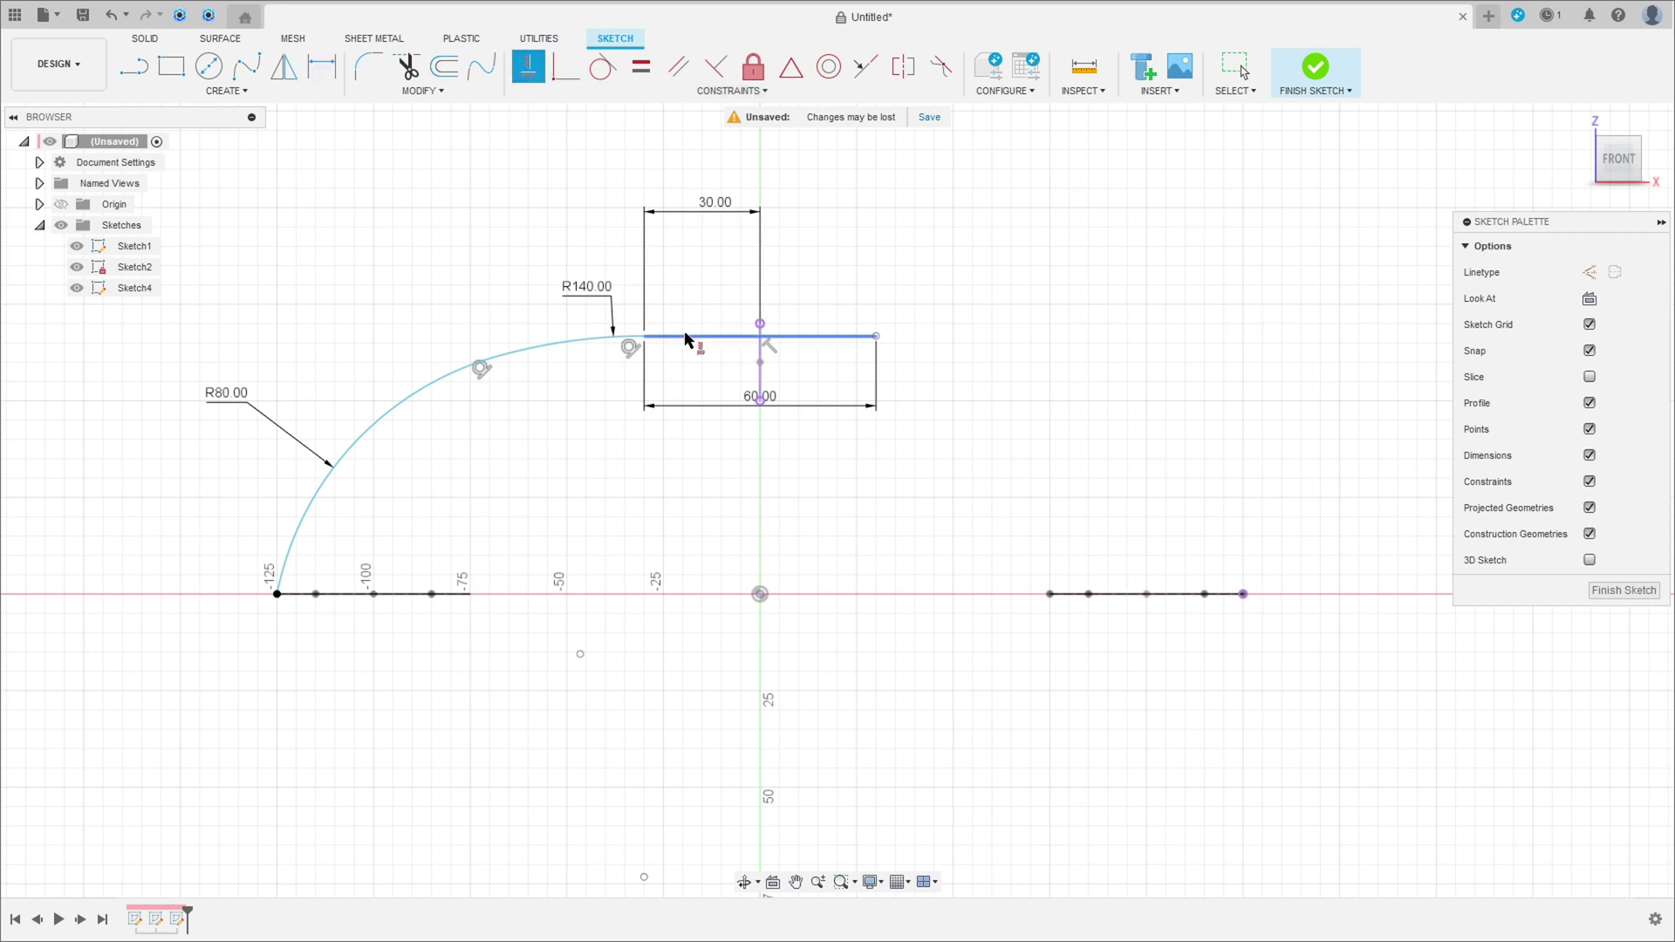
click(644, 335)
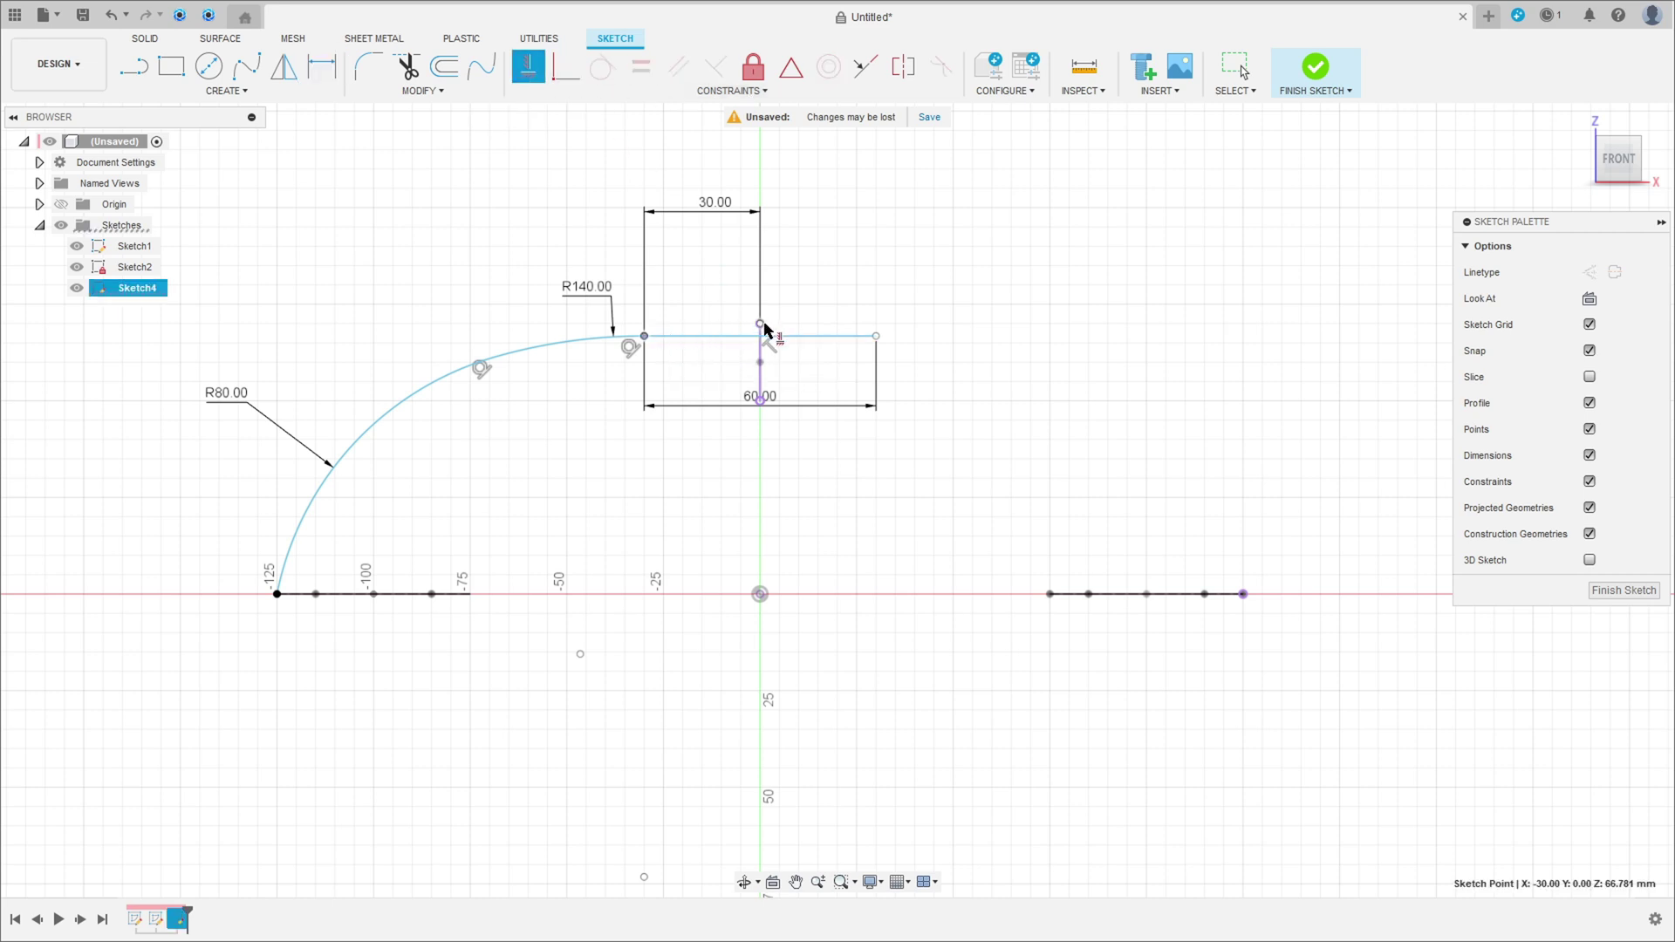
click(761, 325)
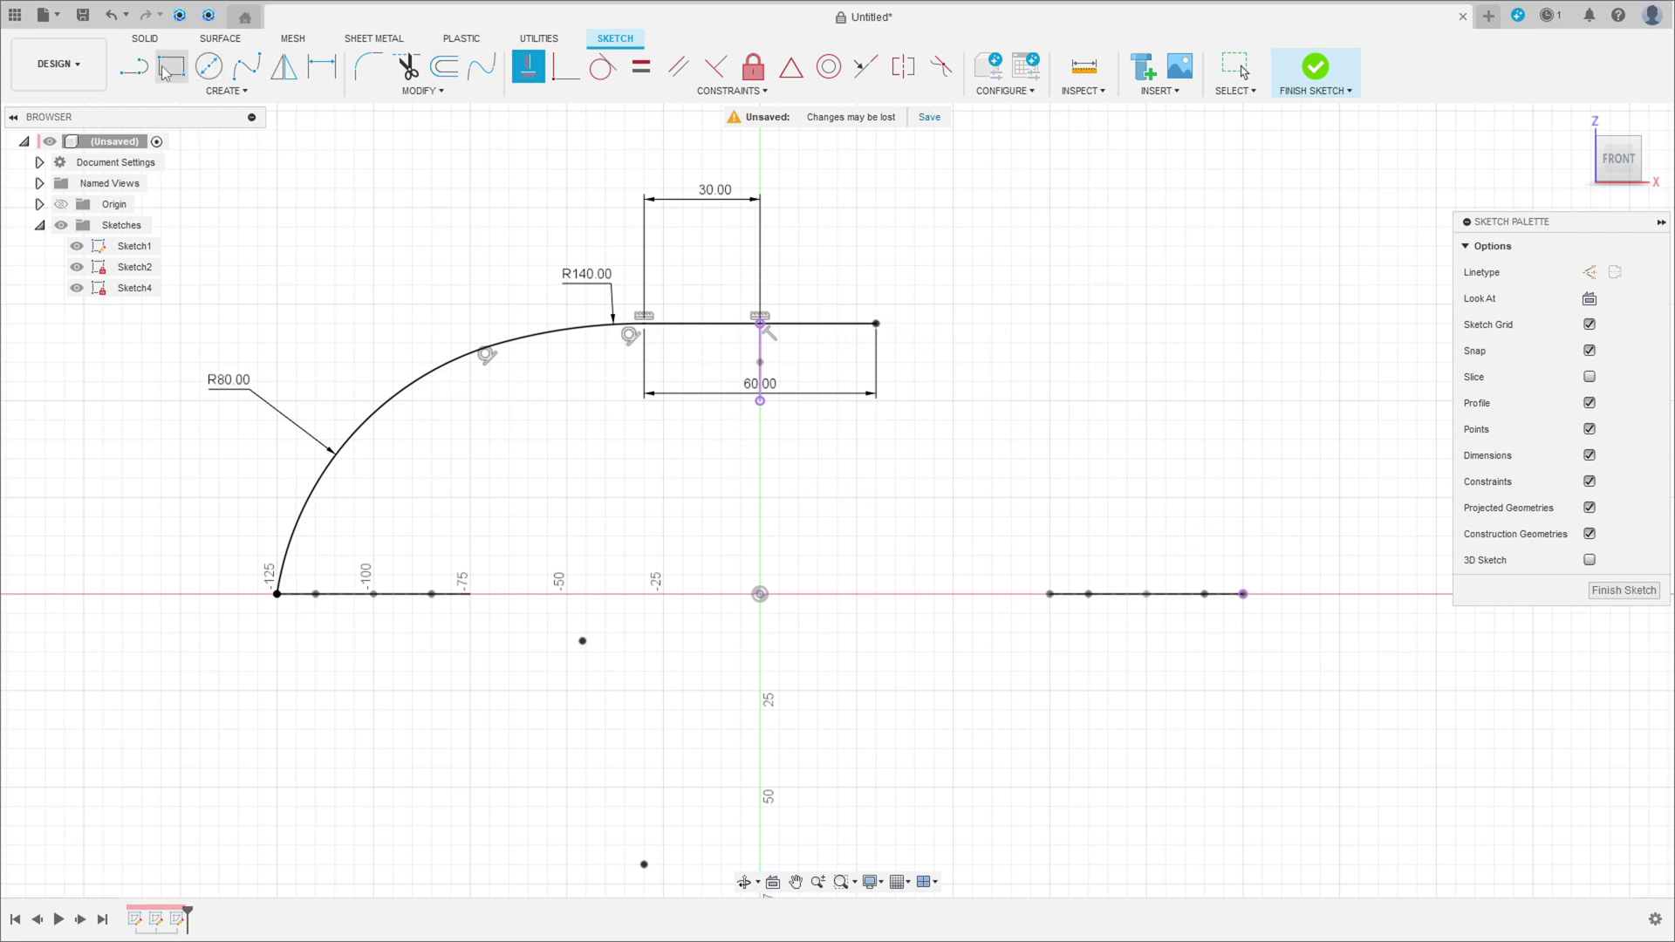
click(225, 92)
Step: Draw a tangent arc from the line's right end to the right profile and make it tangent
mouse_move(184, 162)
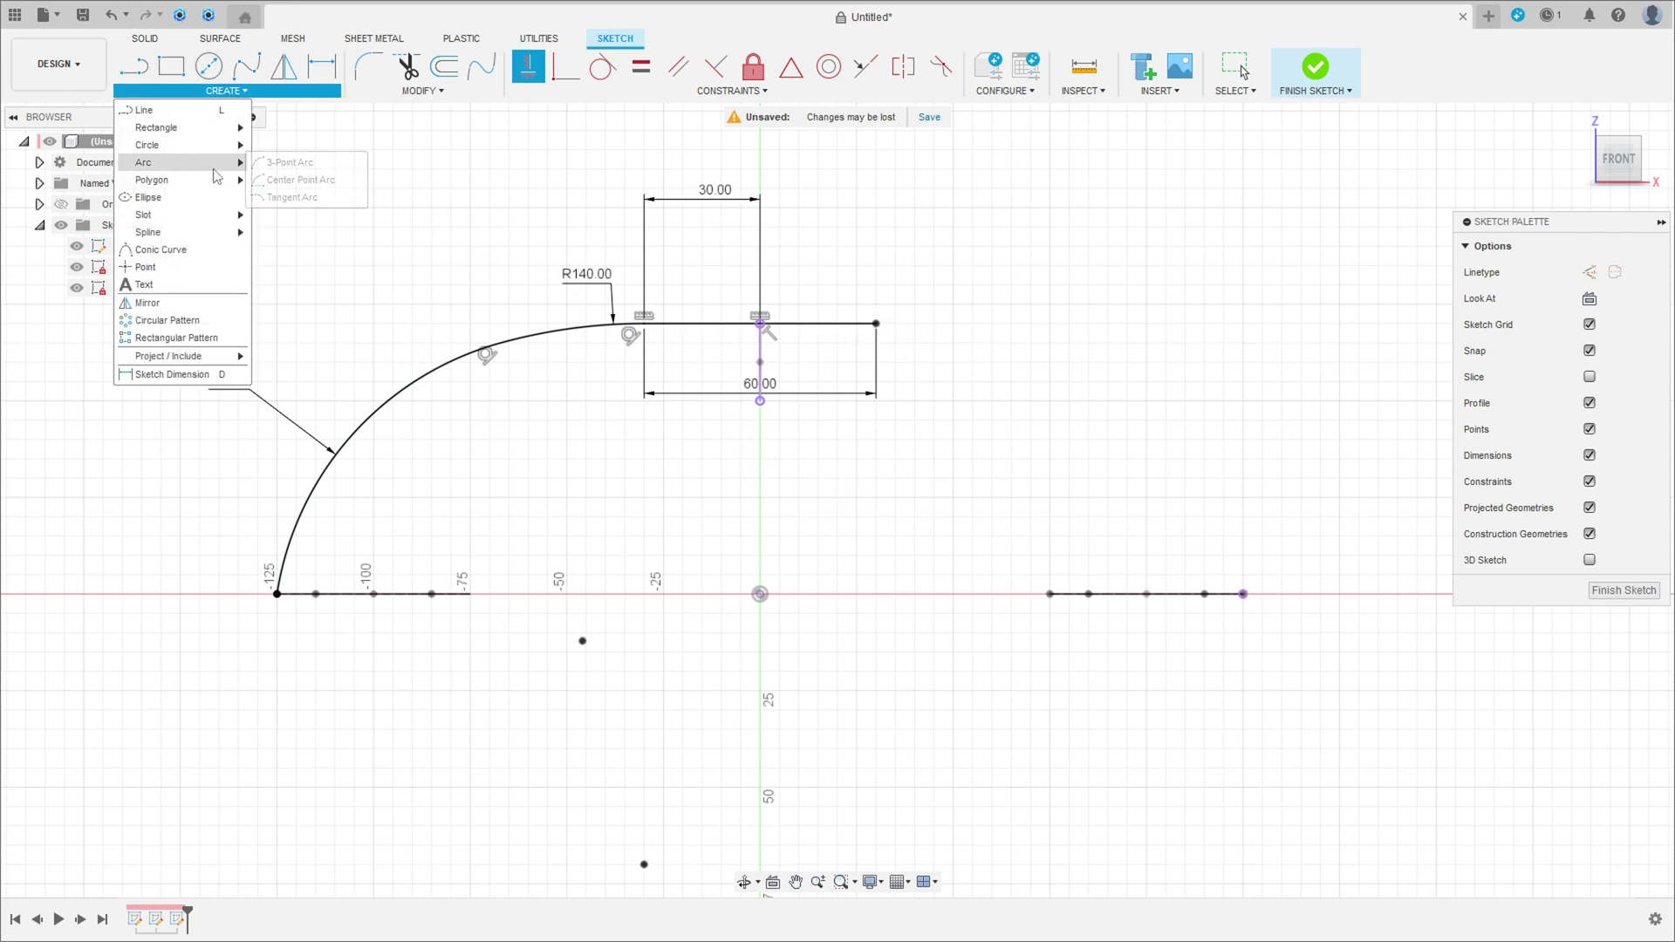
click(296, 198)
click(877, 325)
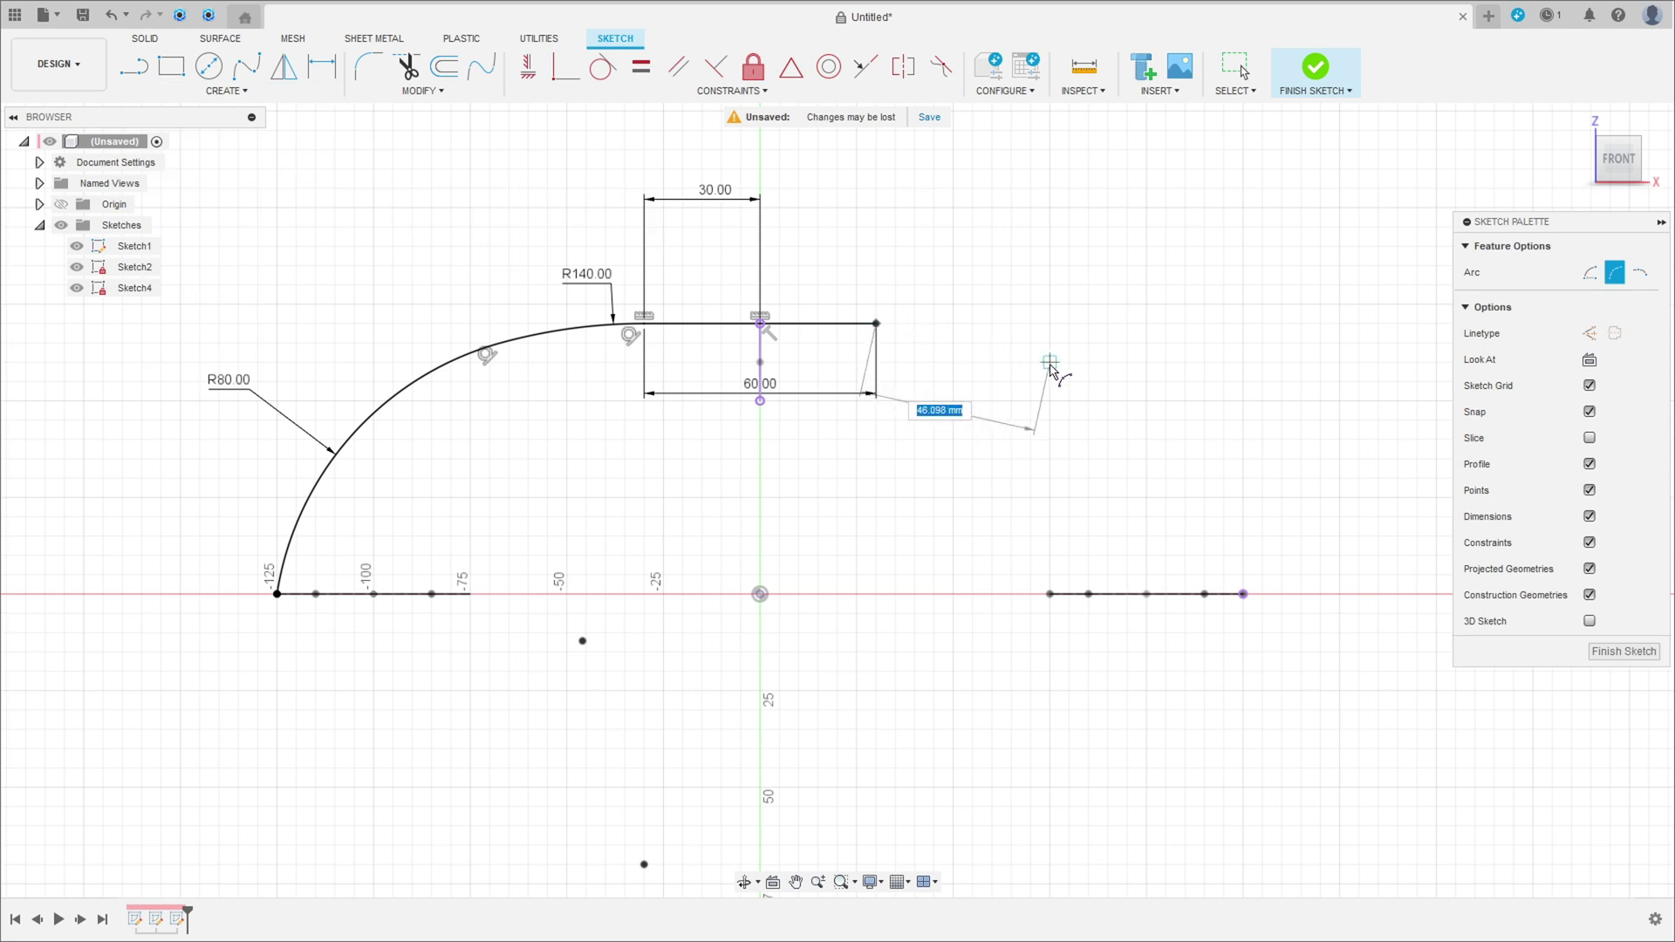
click(1051, 363)
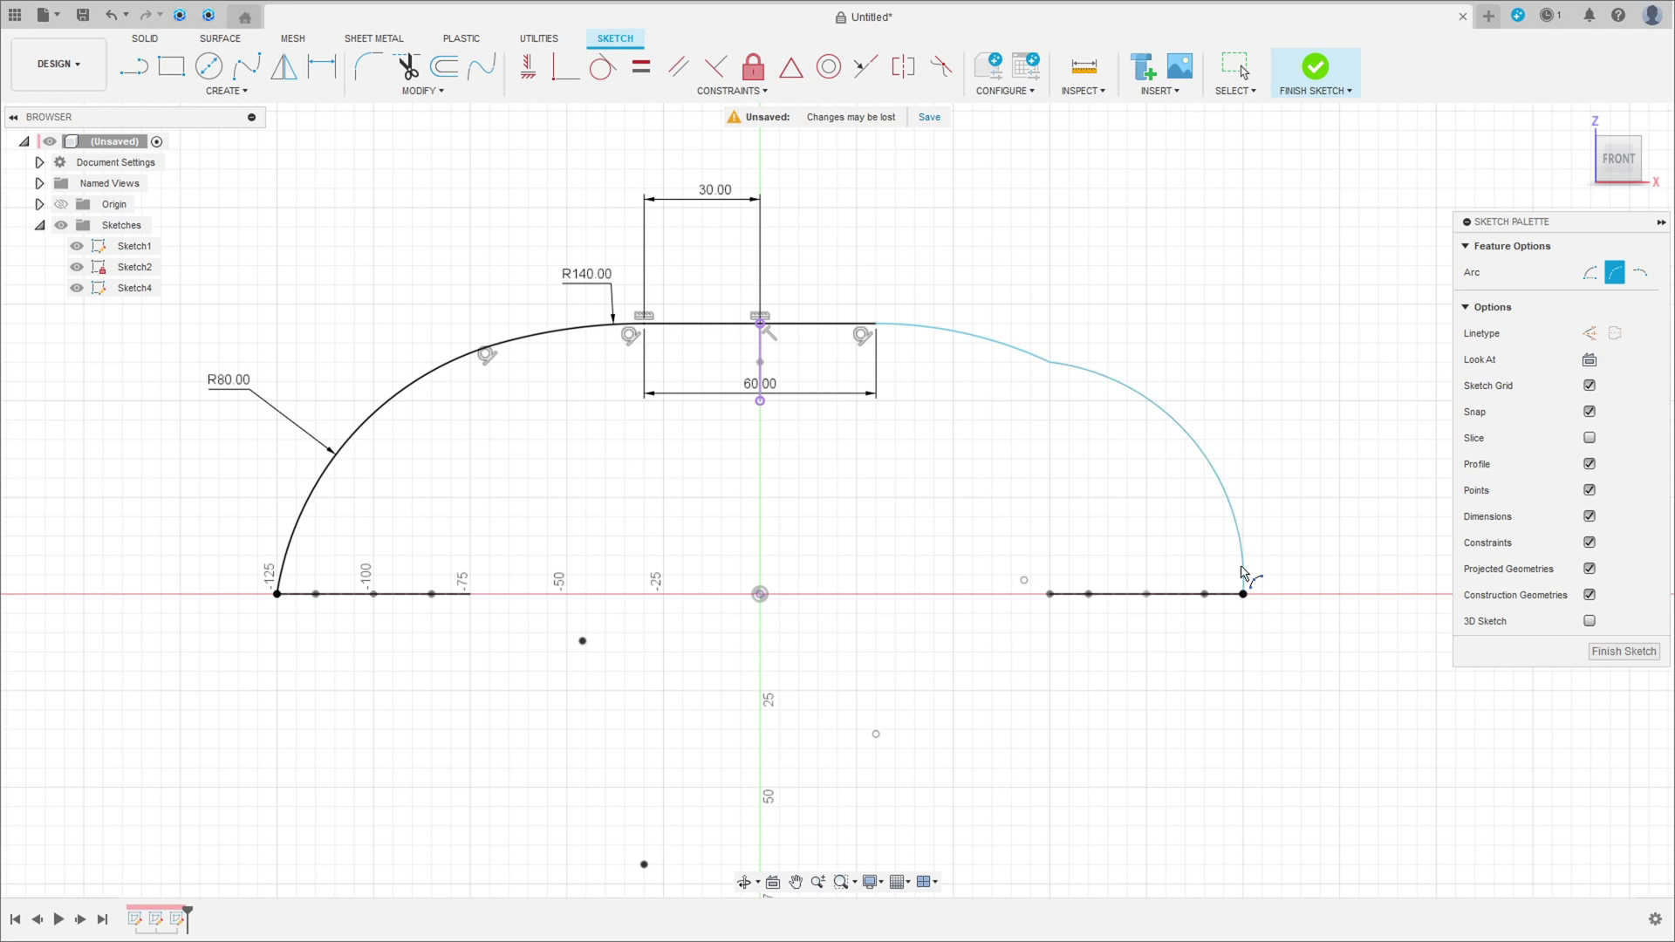
click(602, 66)
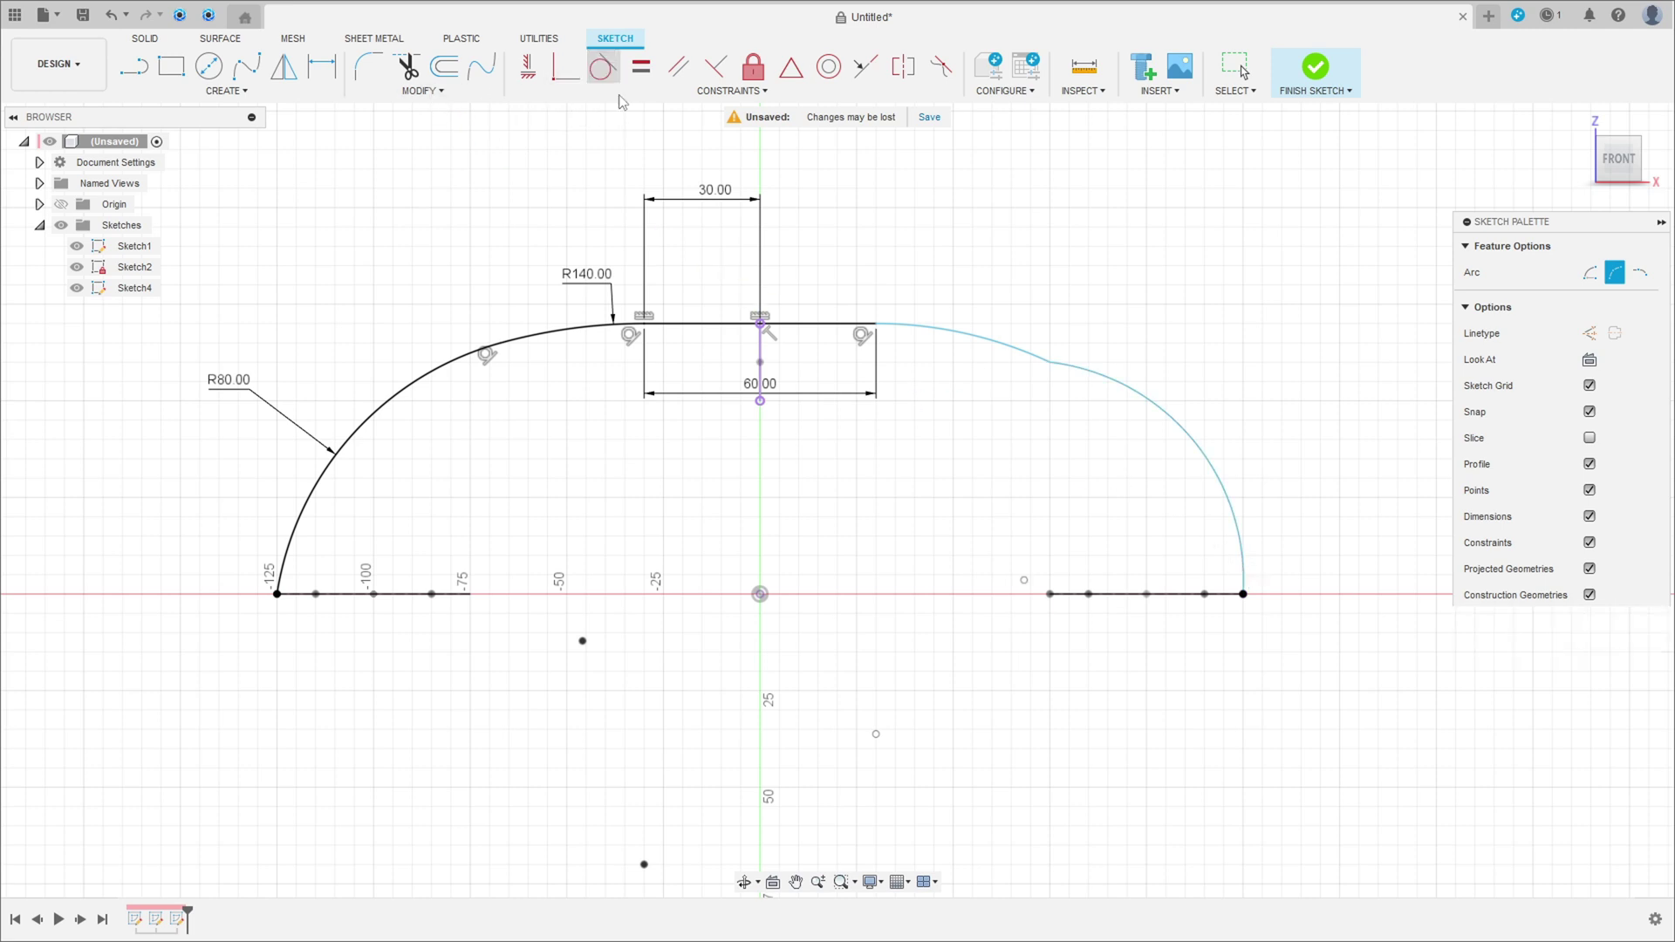
click(1103, 377)
click(1023, 355)
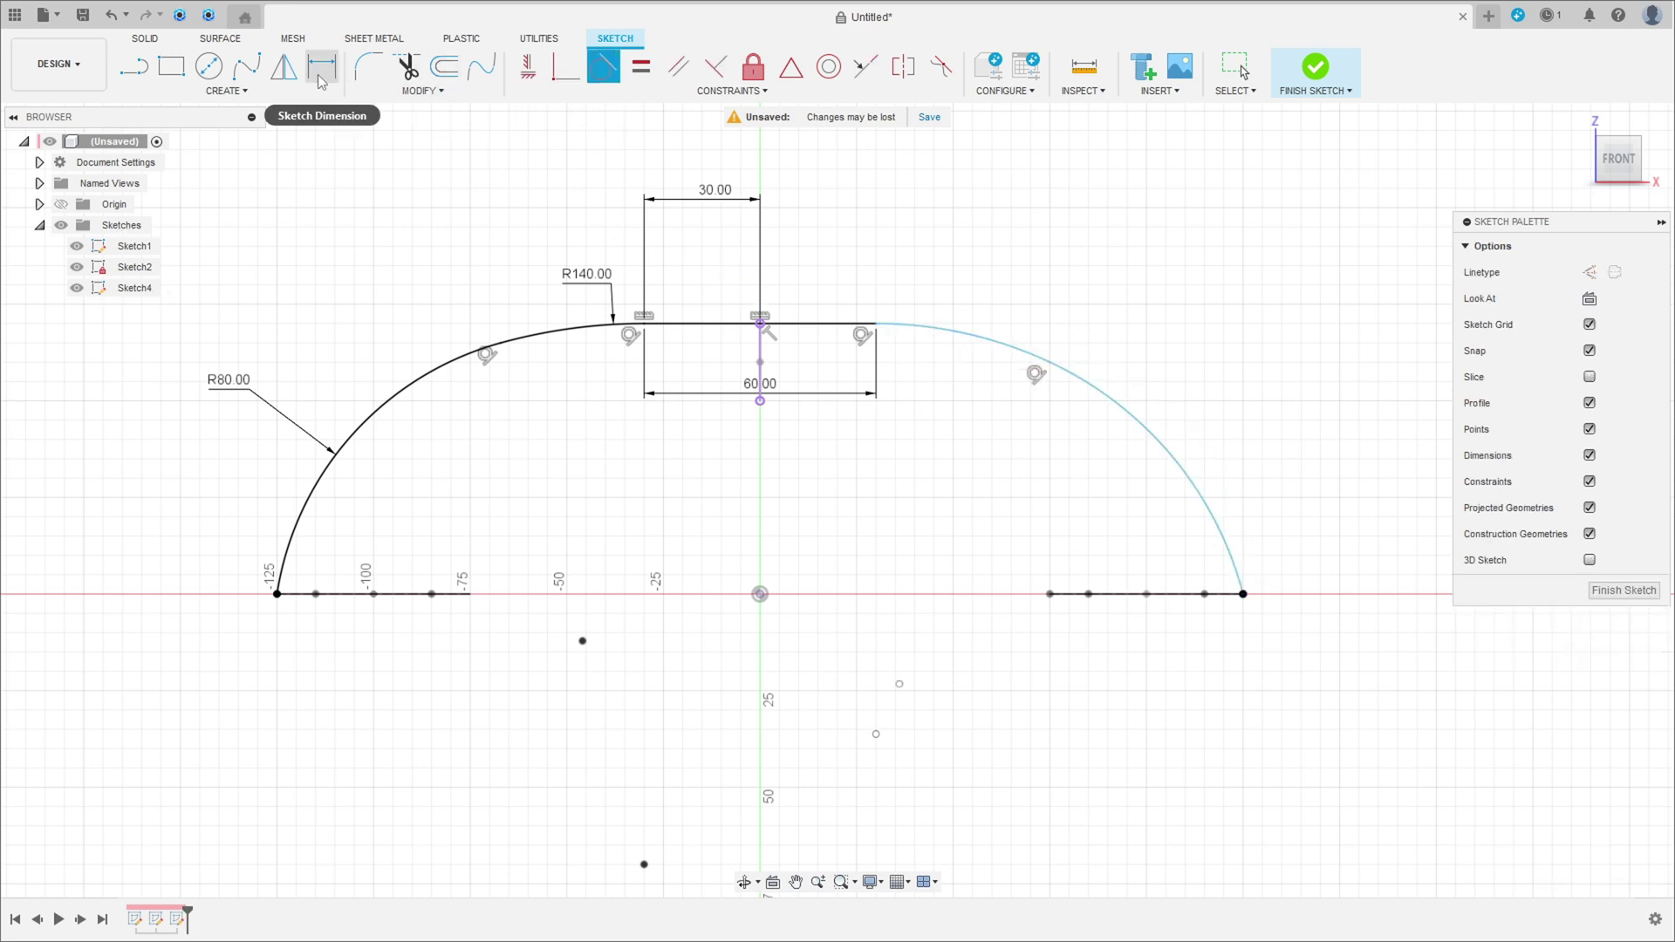
Step: Make the right arcs equal to the left R140 and R80 arcs
click(641, 67)
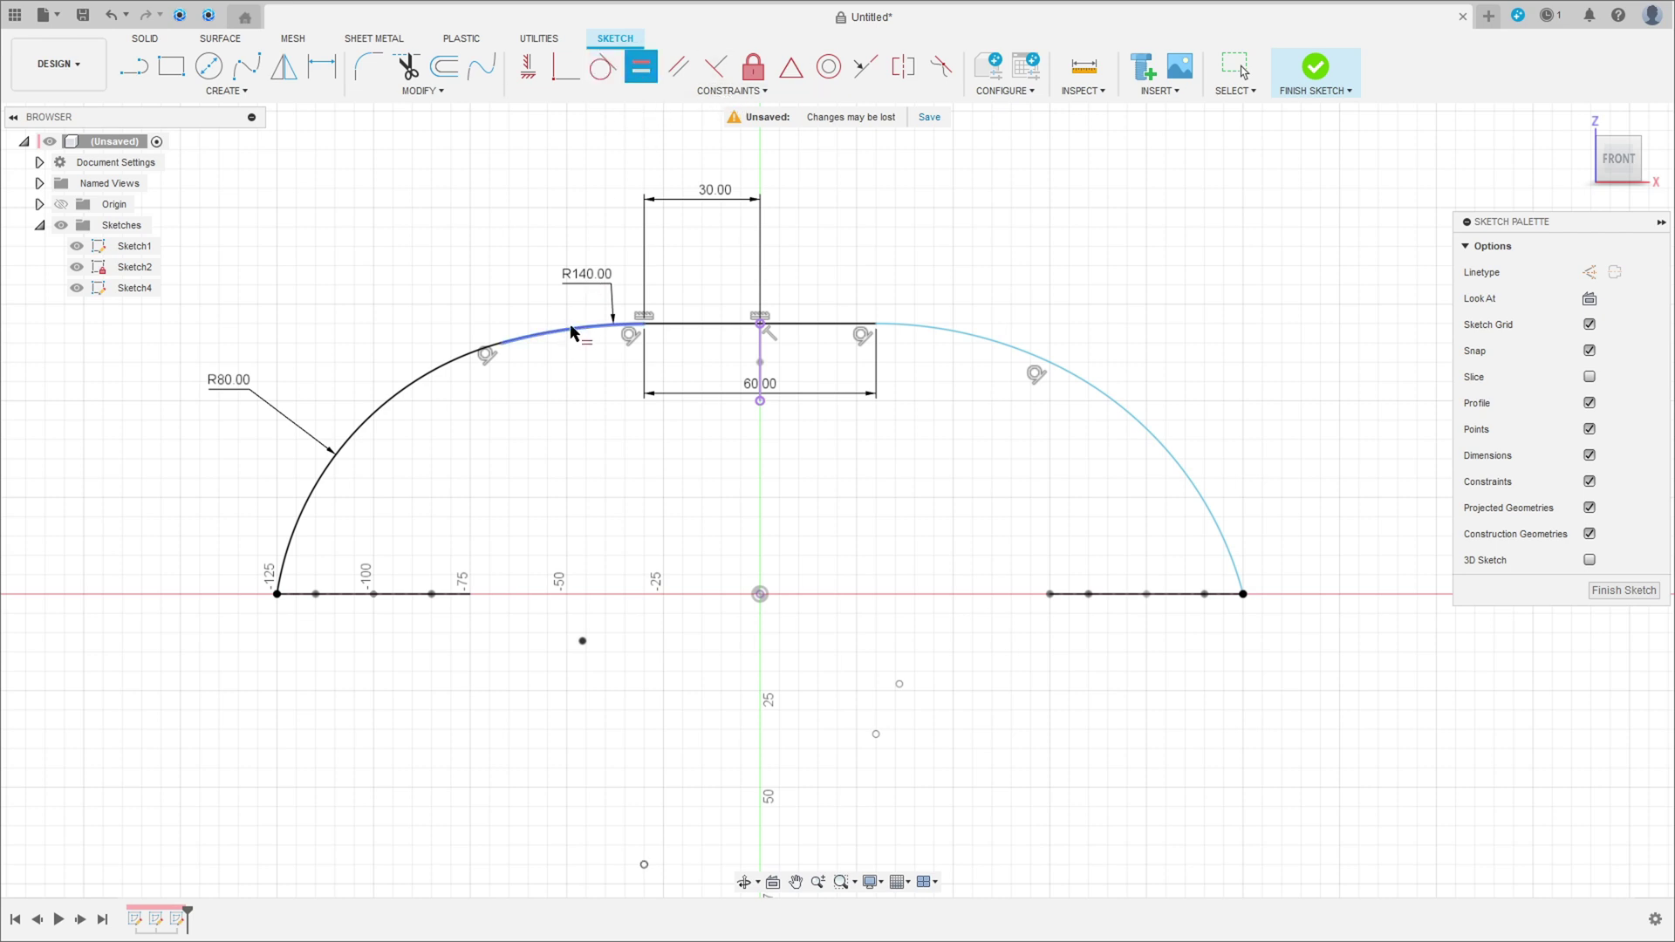
click(574, 332)
click(966, 339)
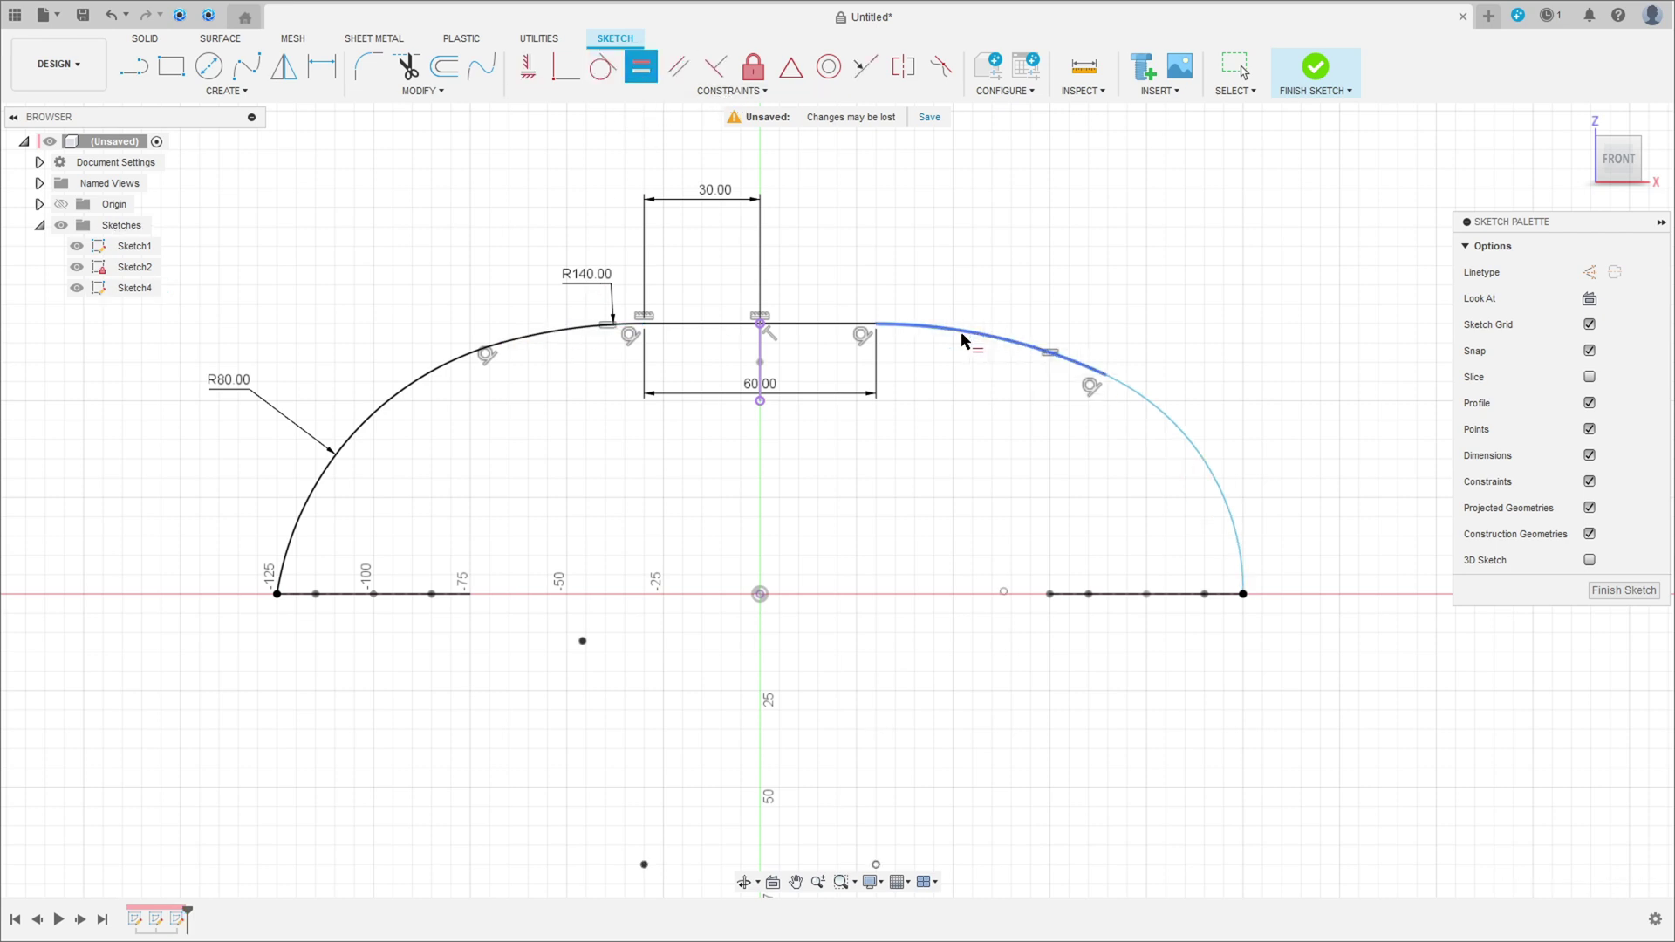
click(400, 370)
click(1151, 402)
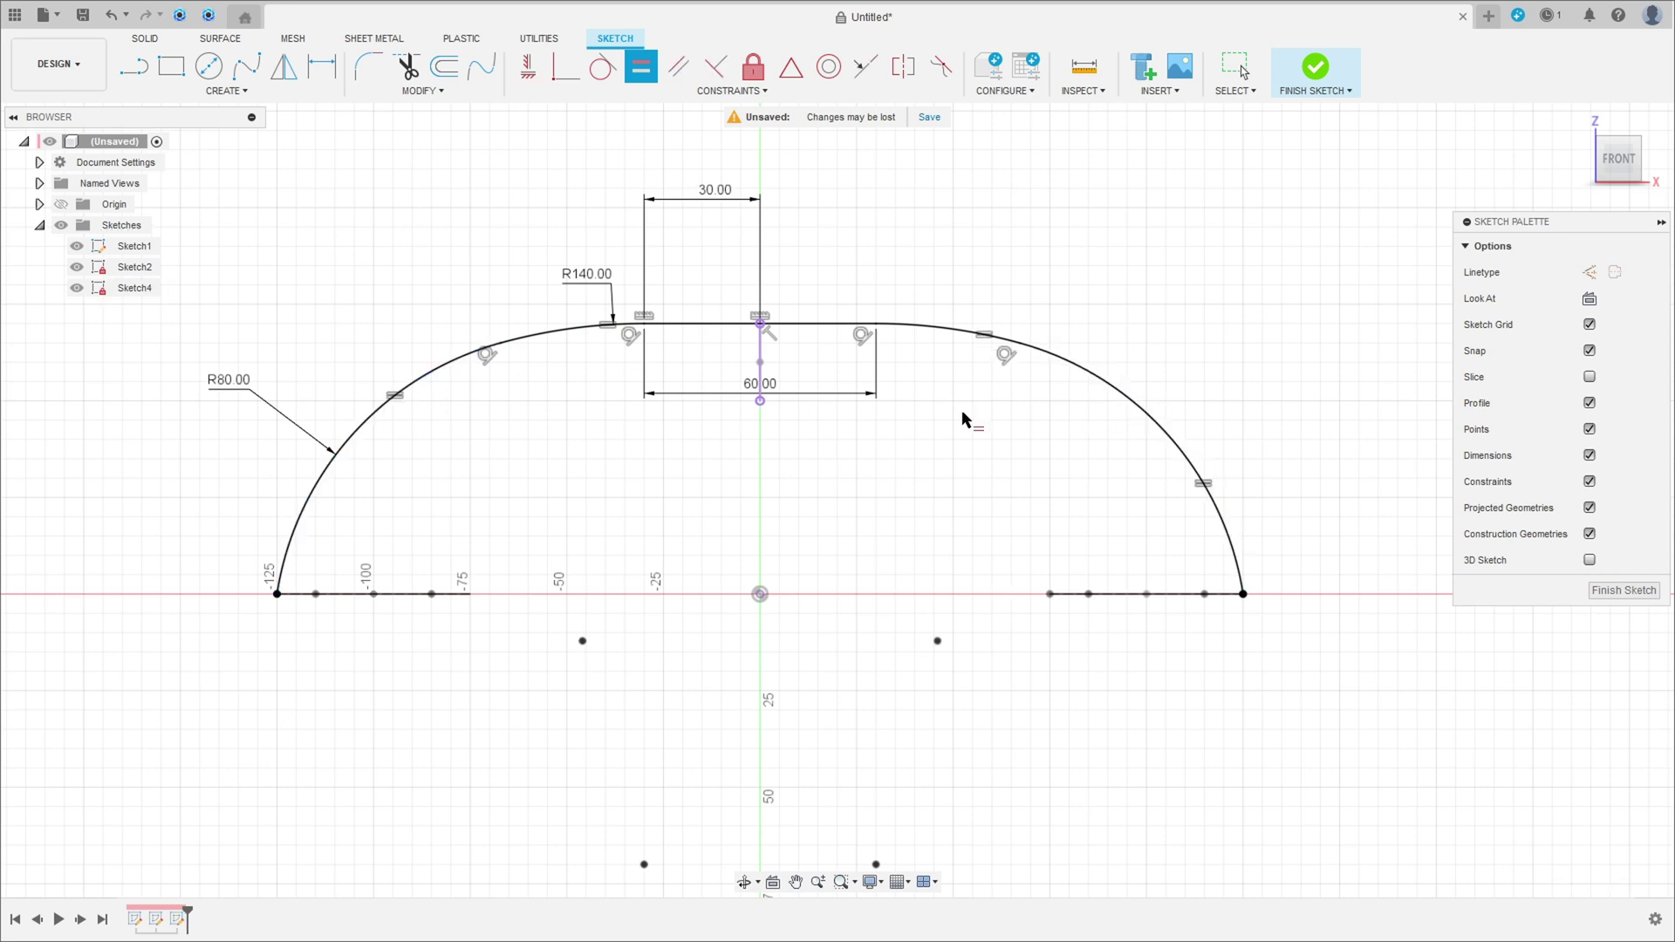
key(Escape)
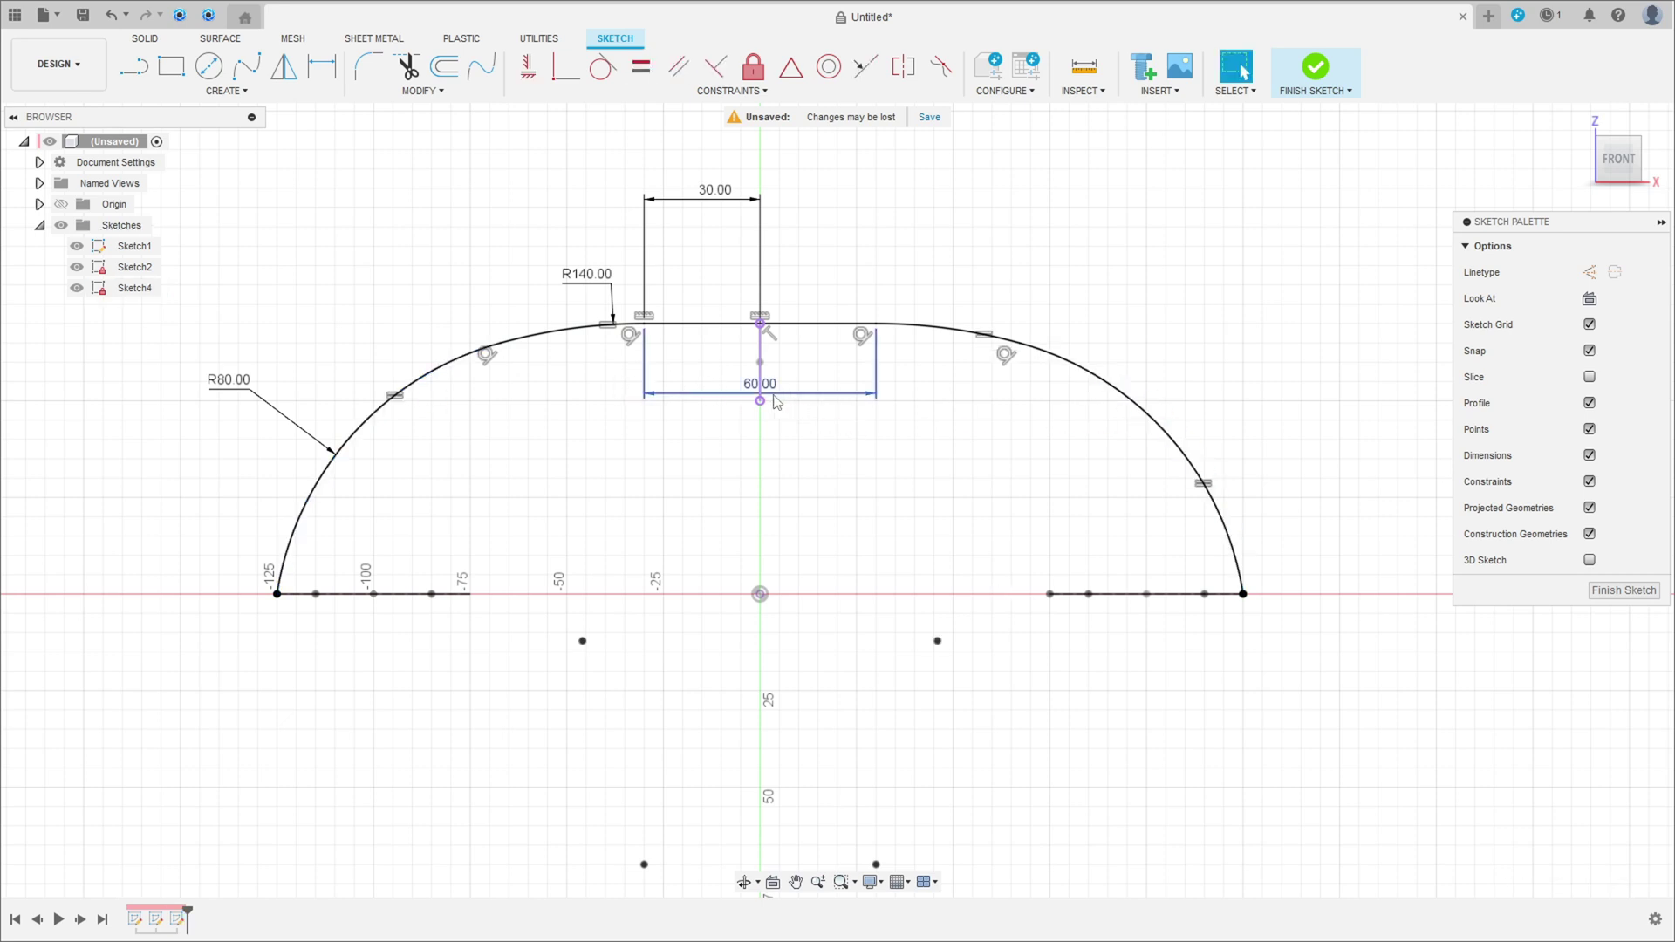
Step: Move the 60.00 dimension lower and finish the rail sketch
drag(786, 404, 785, 487)
click(1341, 88)
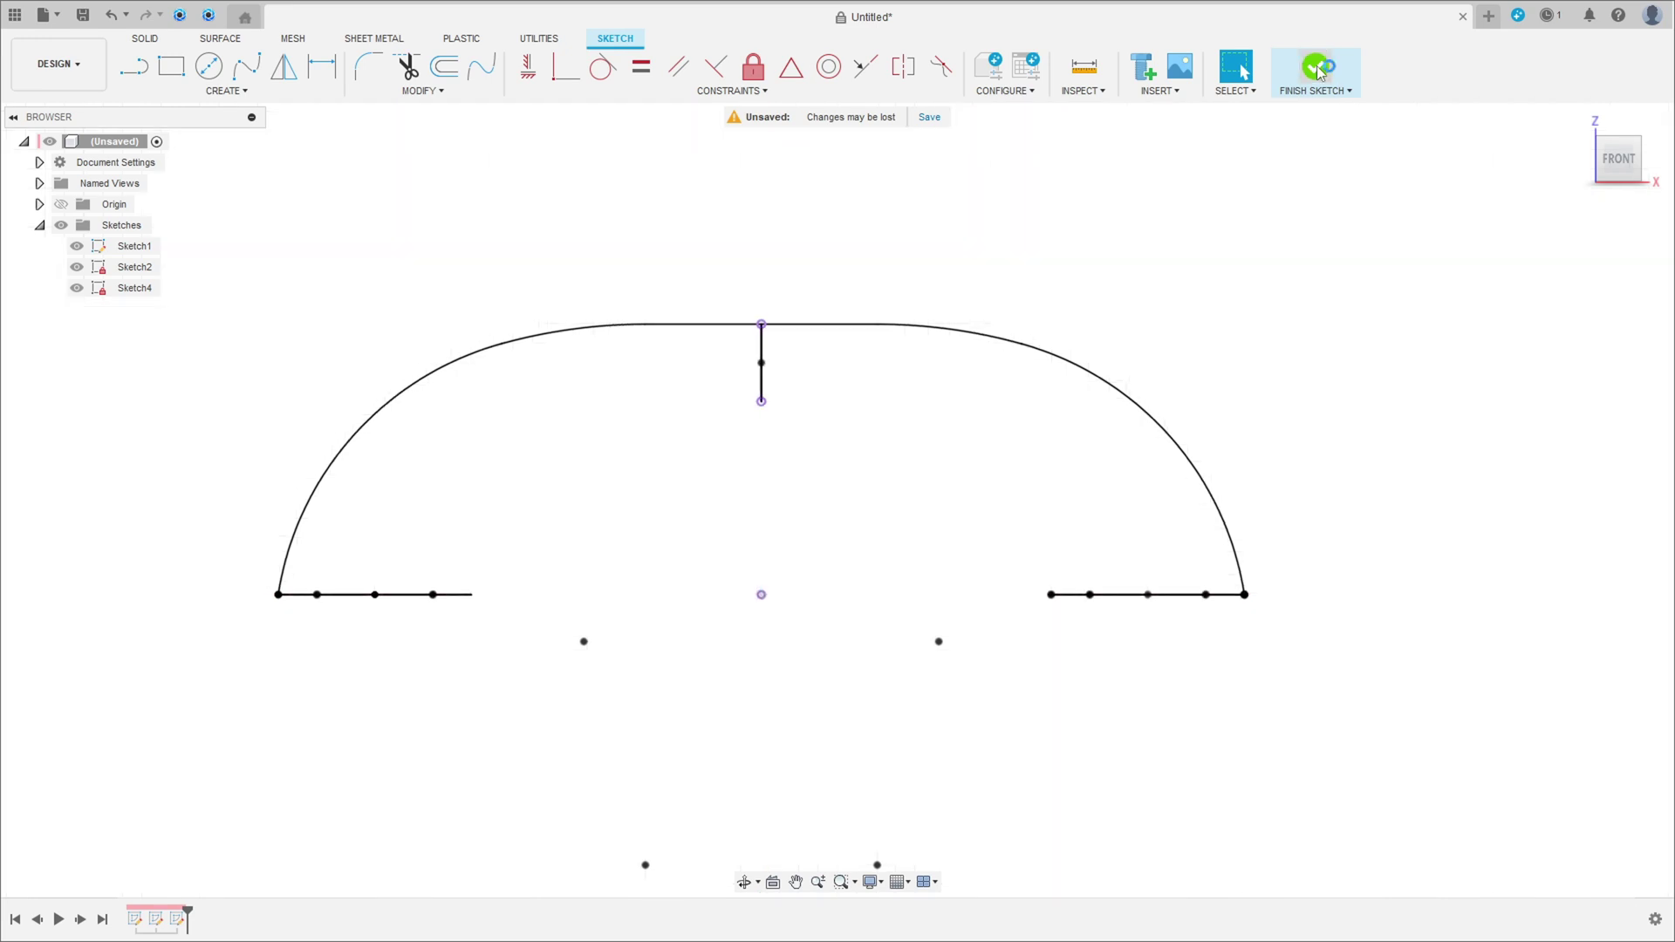
shift+middle_drag(1209, 299, 1125, 351)
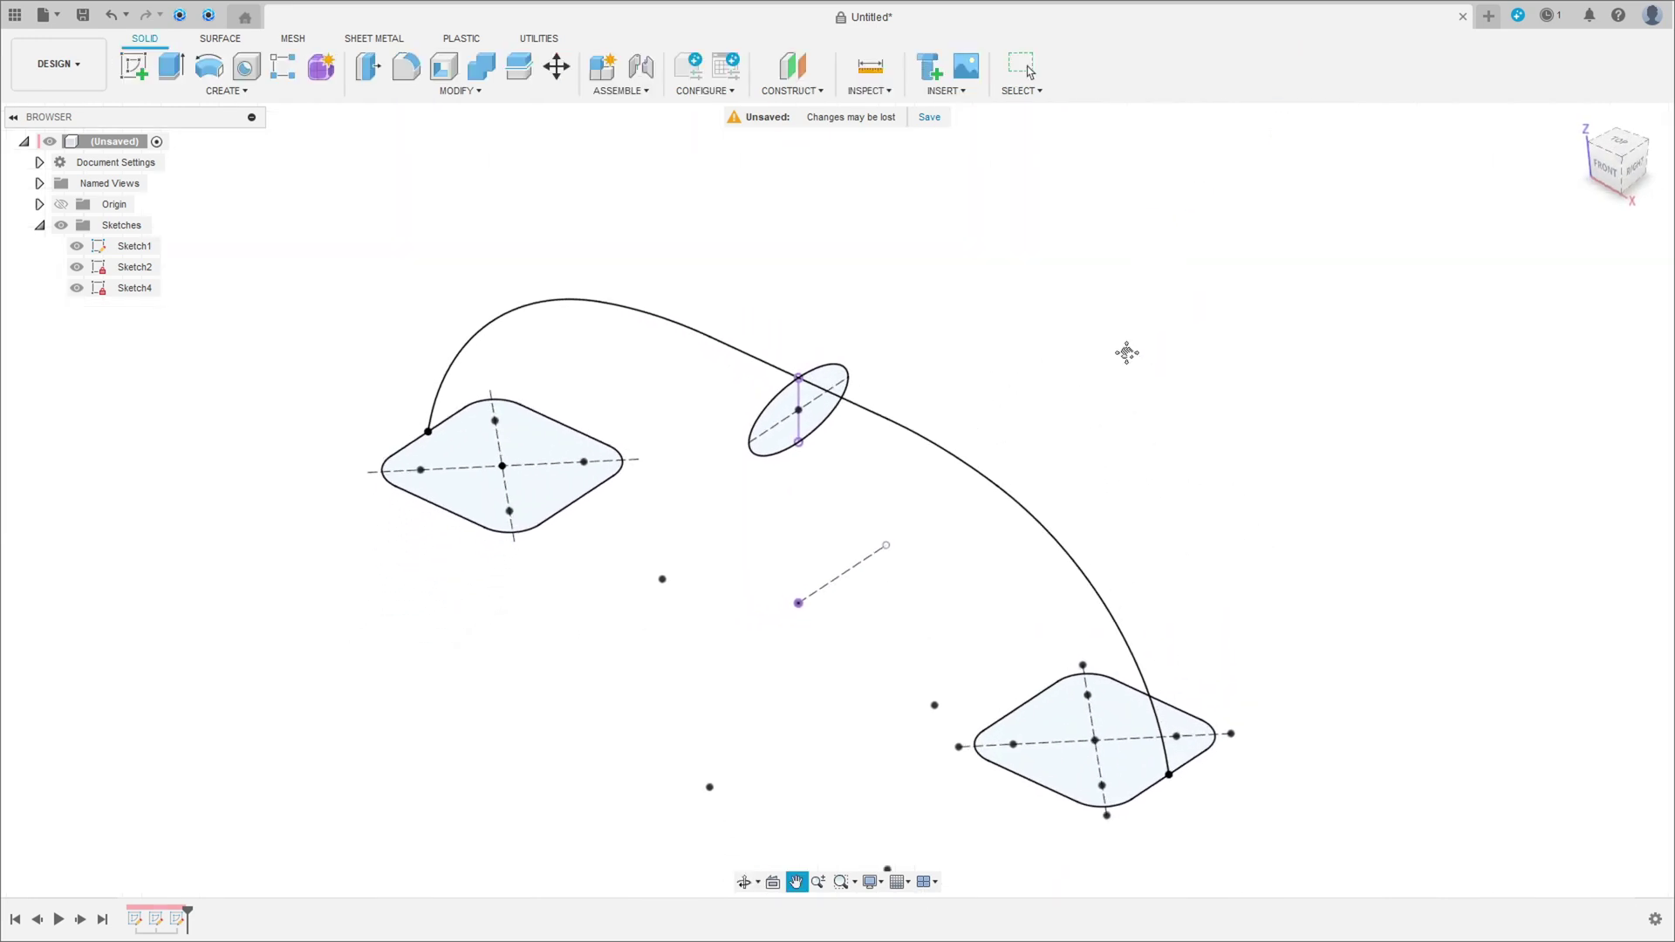
Step: Loft through the left rounded square, ellipse and right rounded square along the arched rail
click(226, 91)
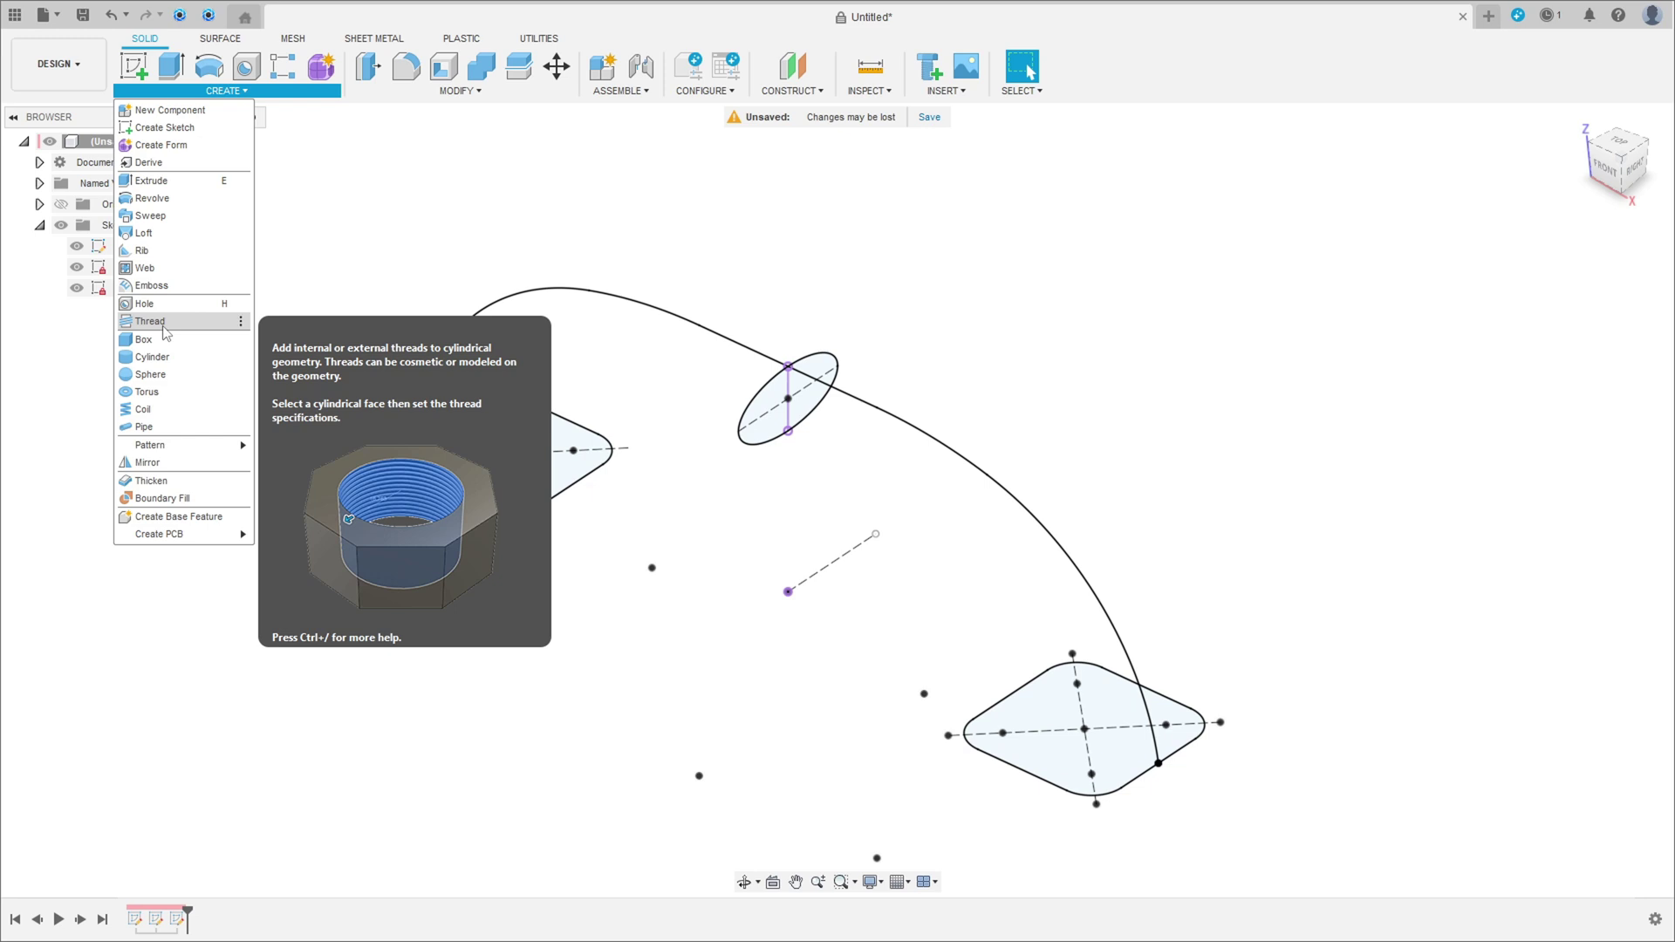
click(164, 234)
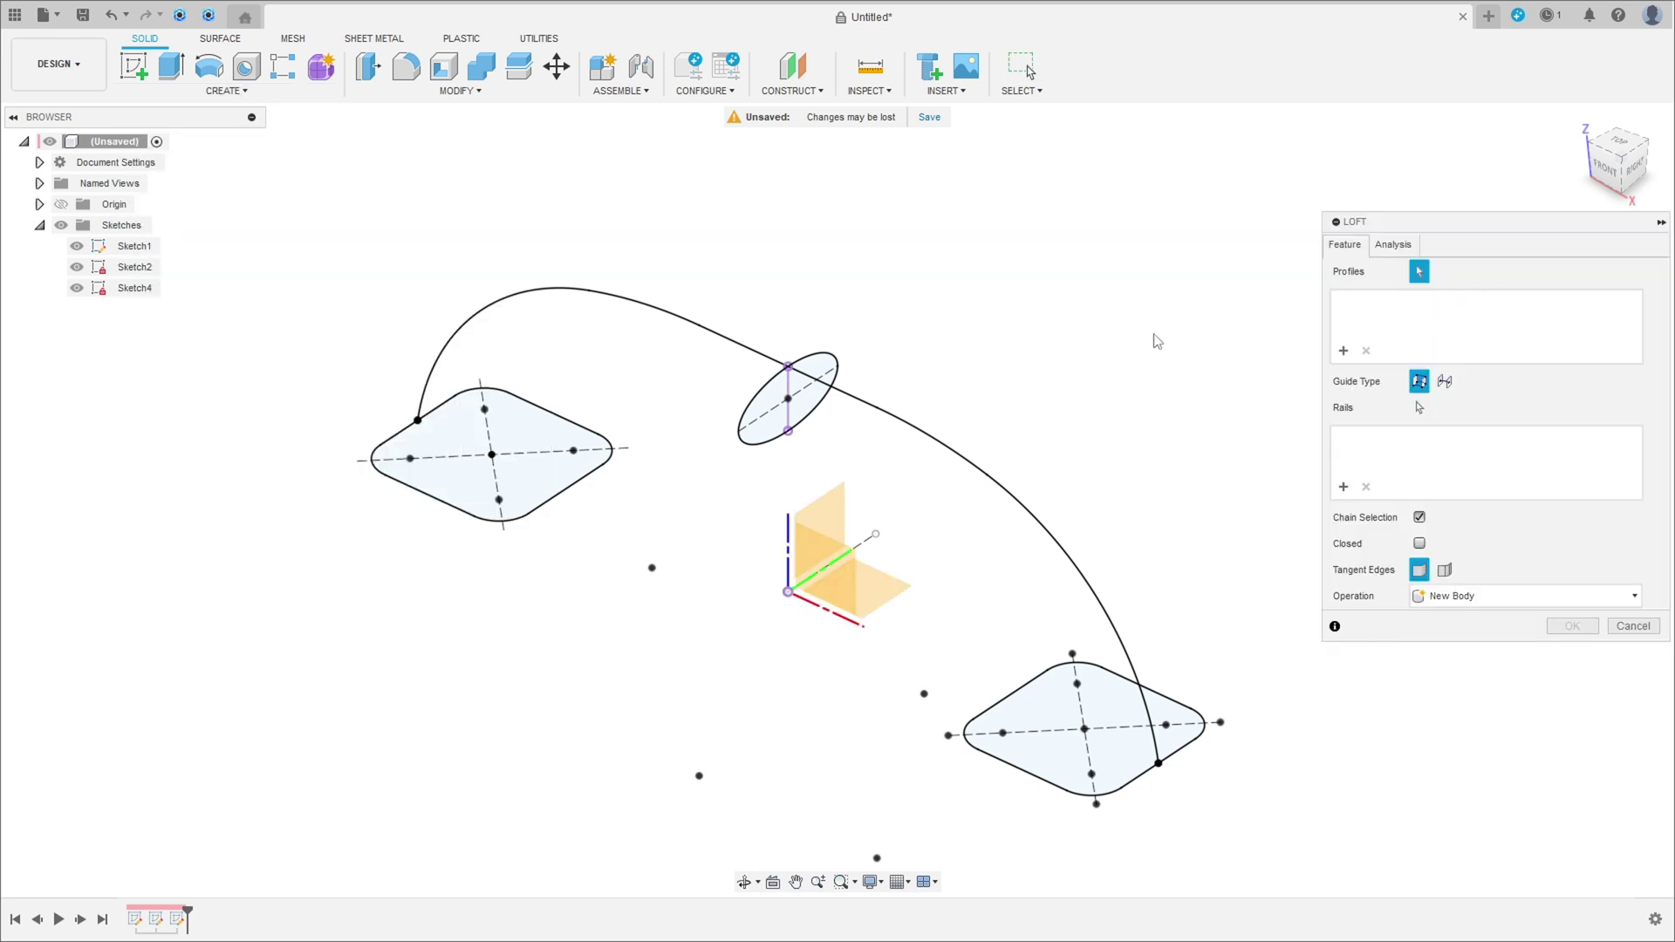
click(532, 479)
click(770, 436)
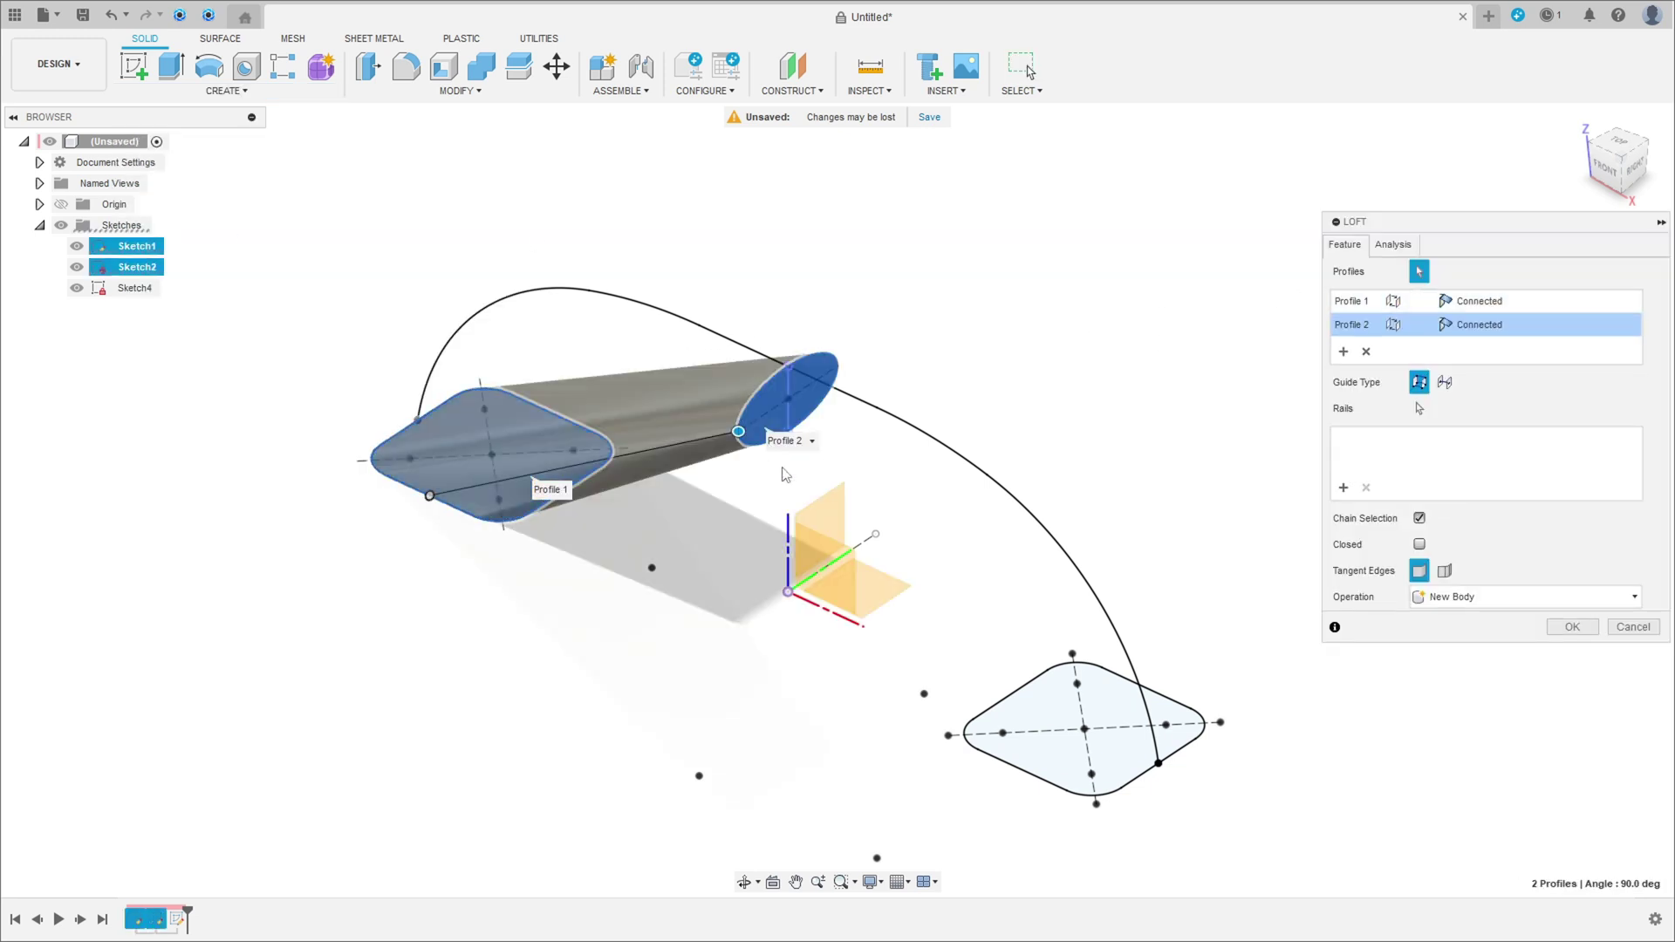
click(1052, 725)
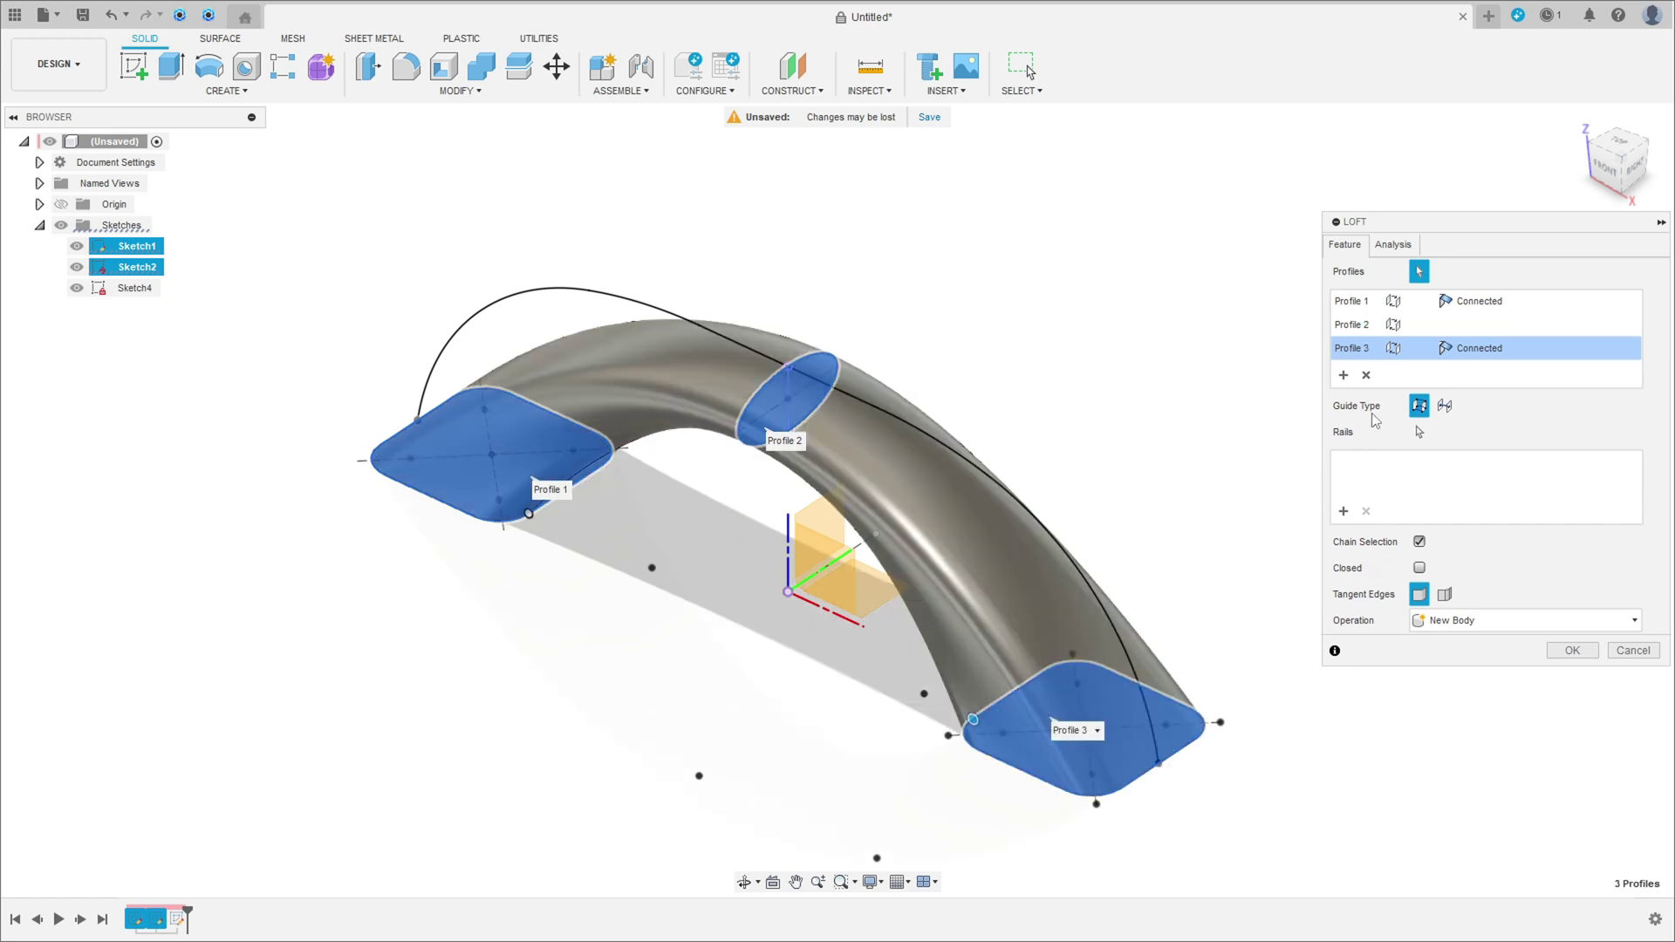
click(1419, 434)
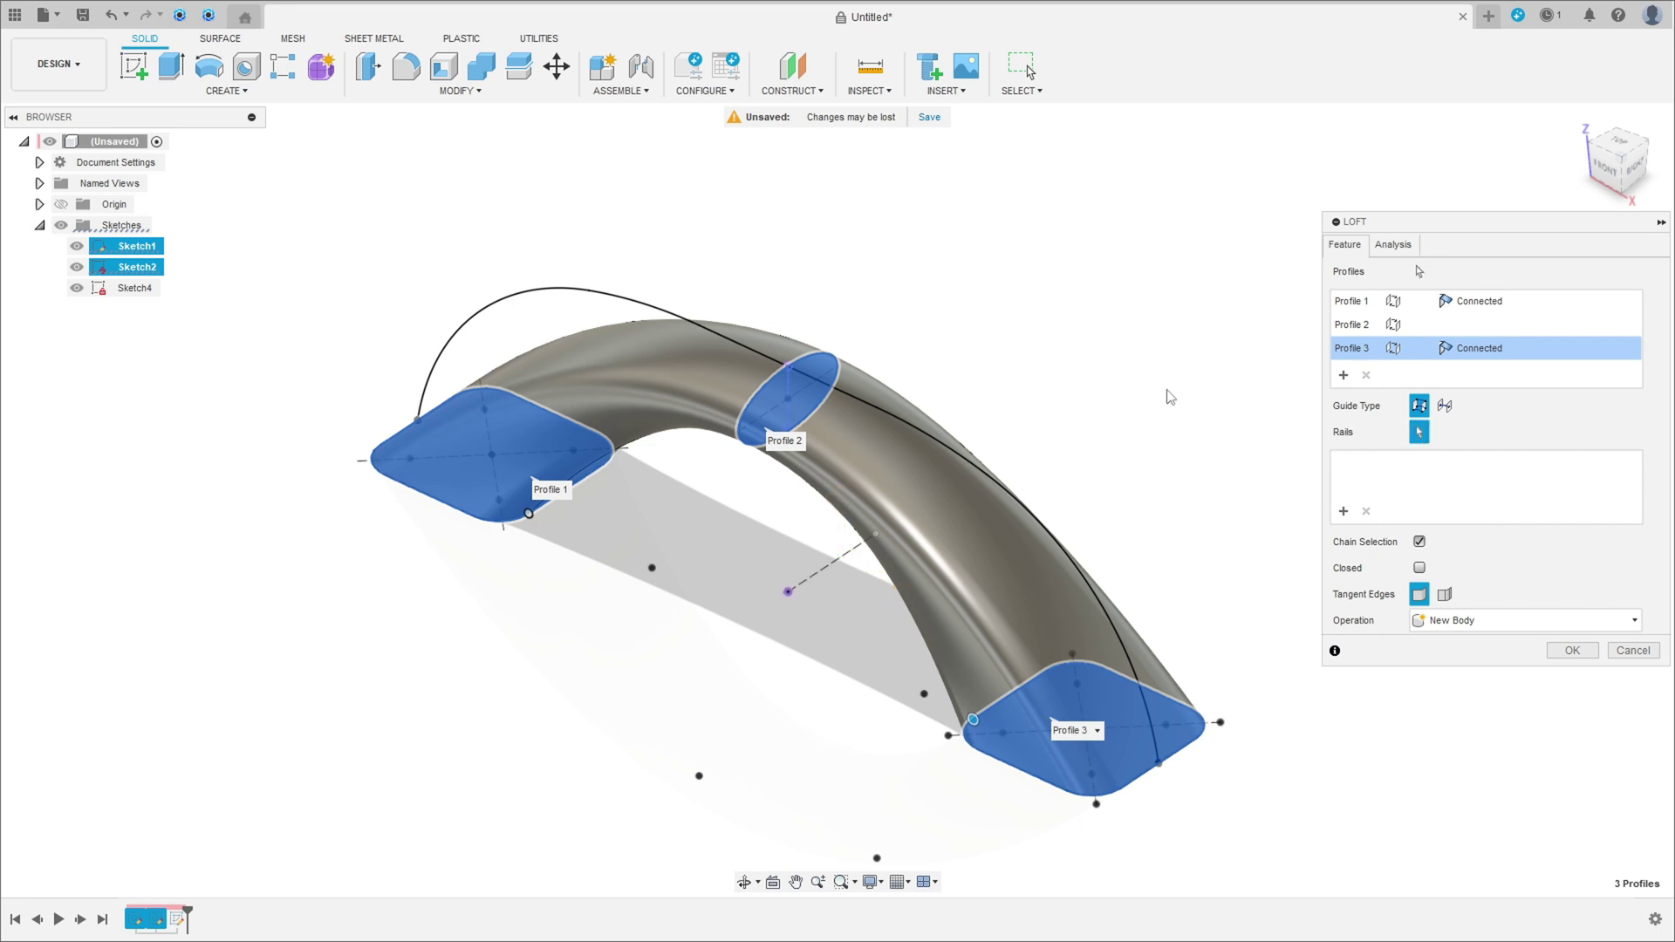
click(562, 293)
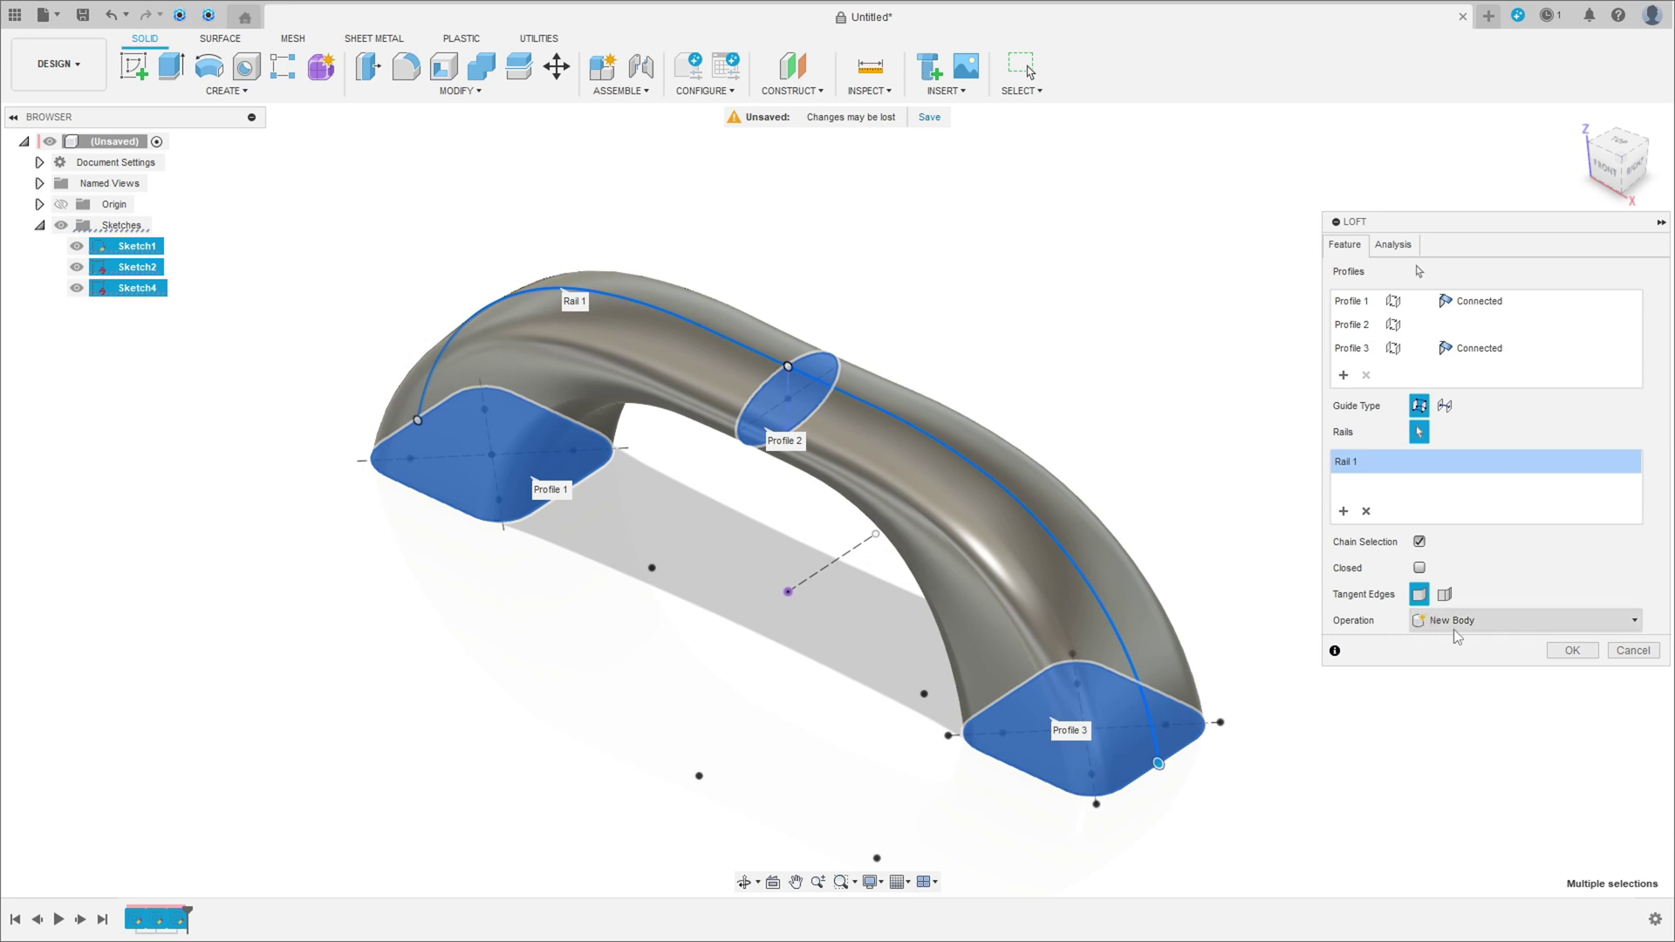
click(1571, 651)
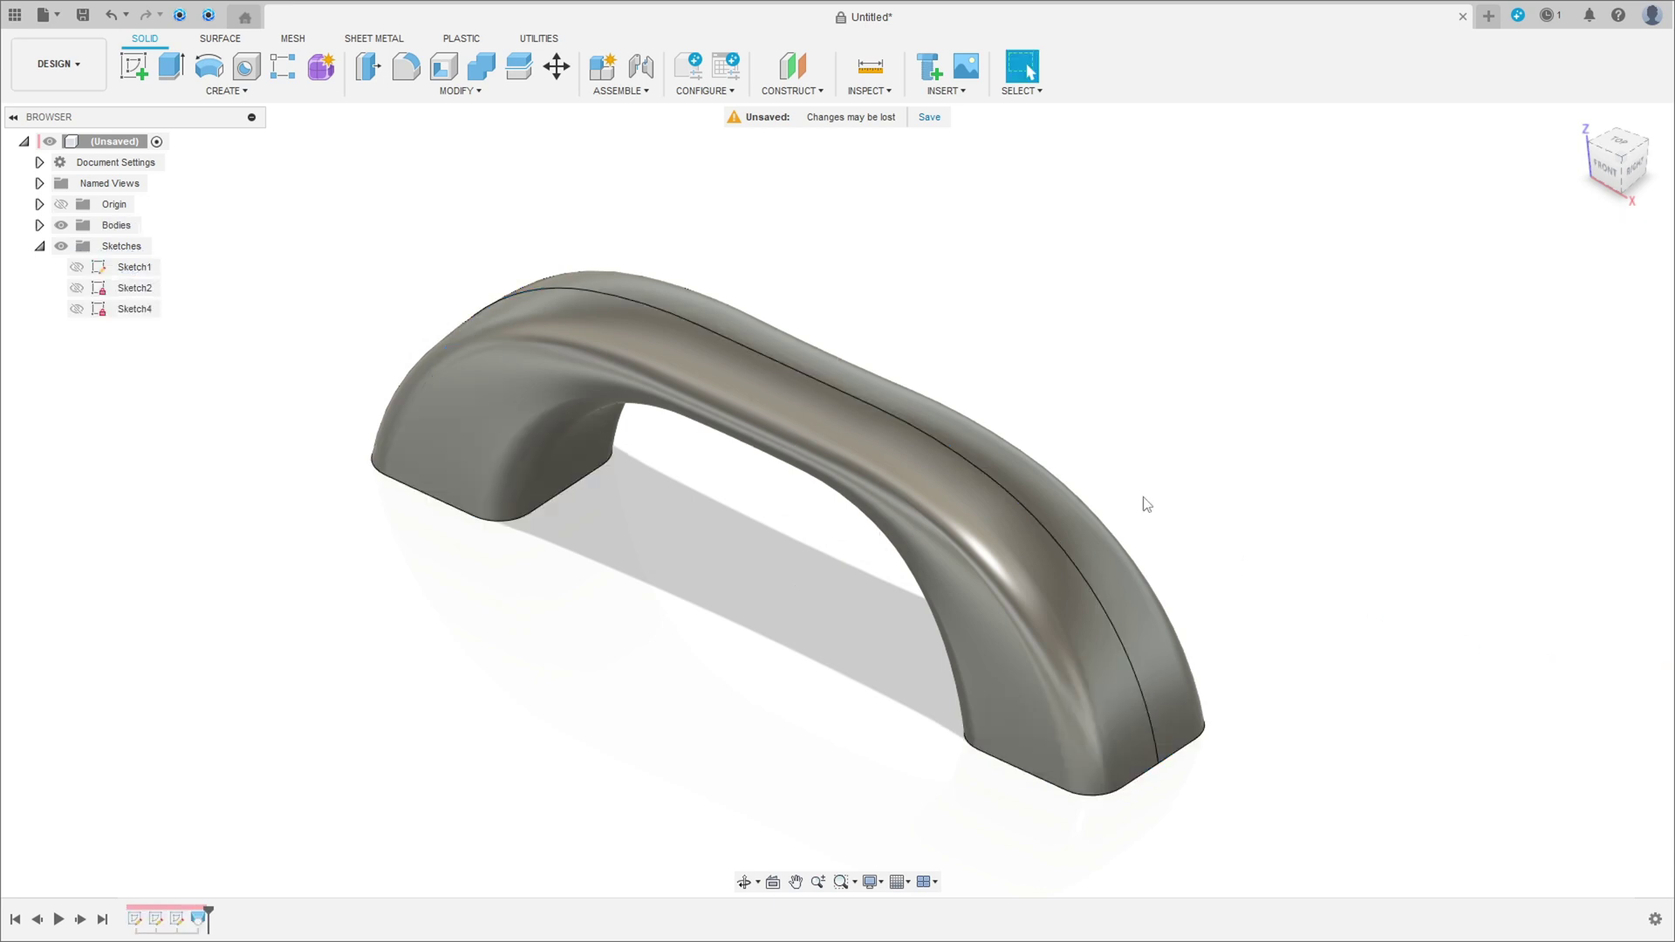
Step: Shell the handle with a 3 mm inside thickness, opening both the left and right end faces
shift+middle_drag(1140, 498, 1189, 368)
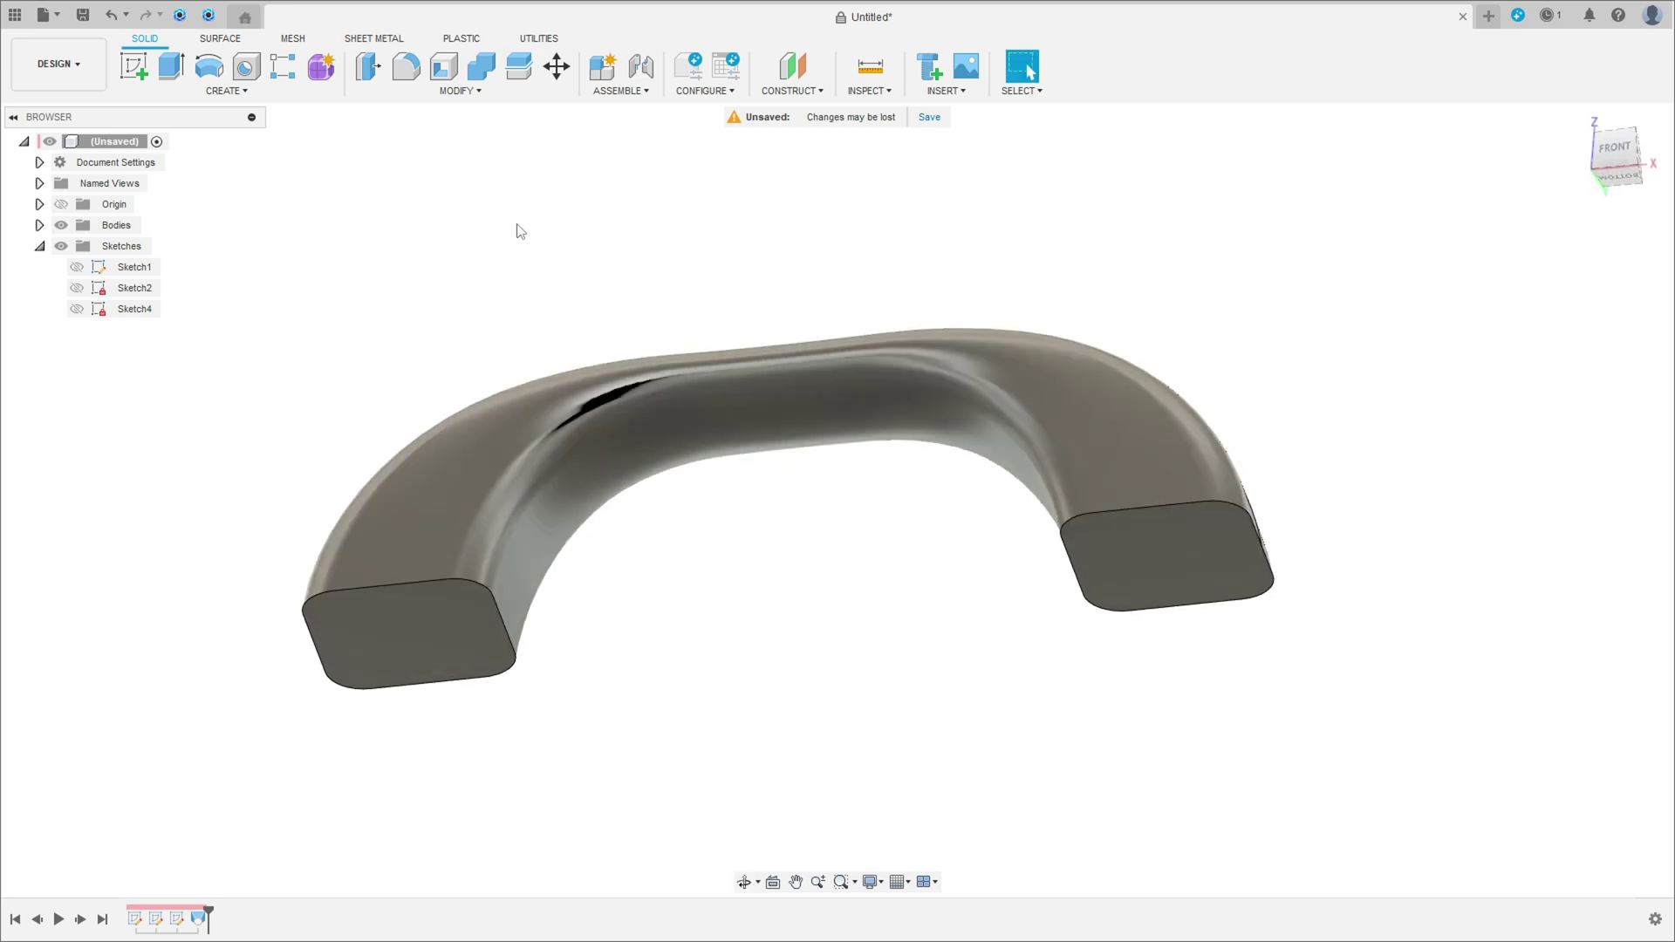
click(445, 74)
click(415, 624)
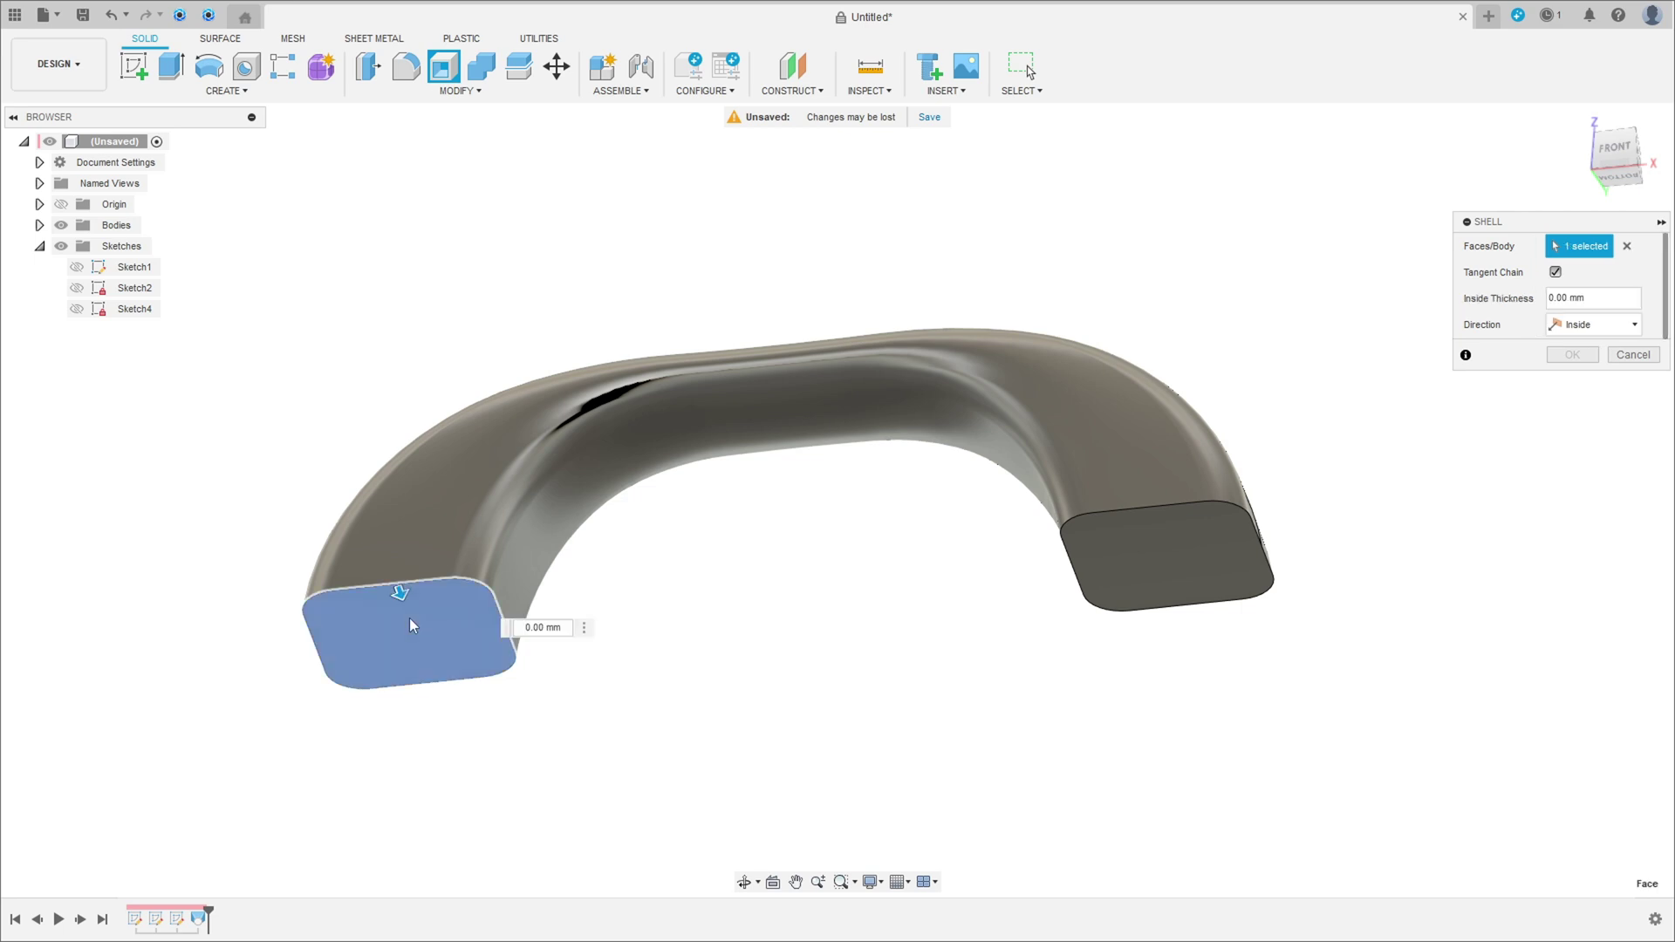
click(1131, 568)
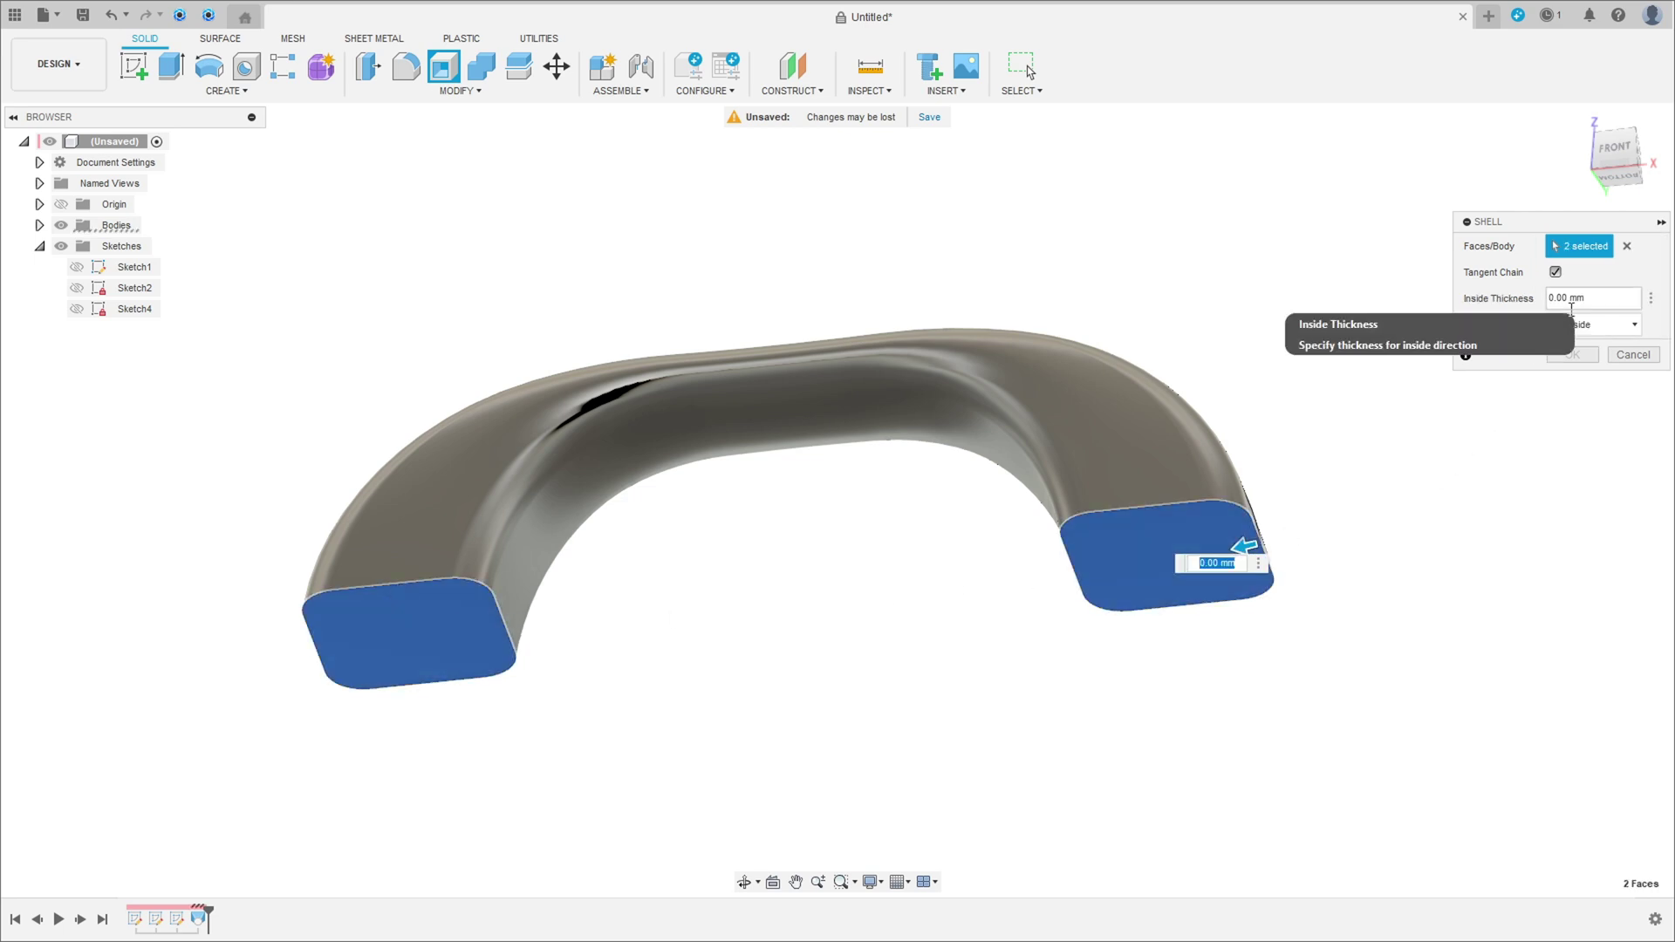
text(3)
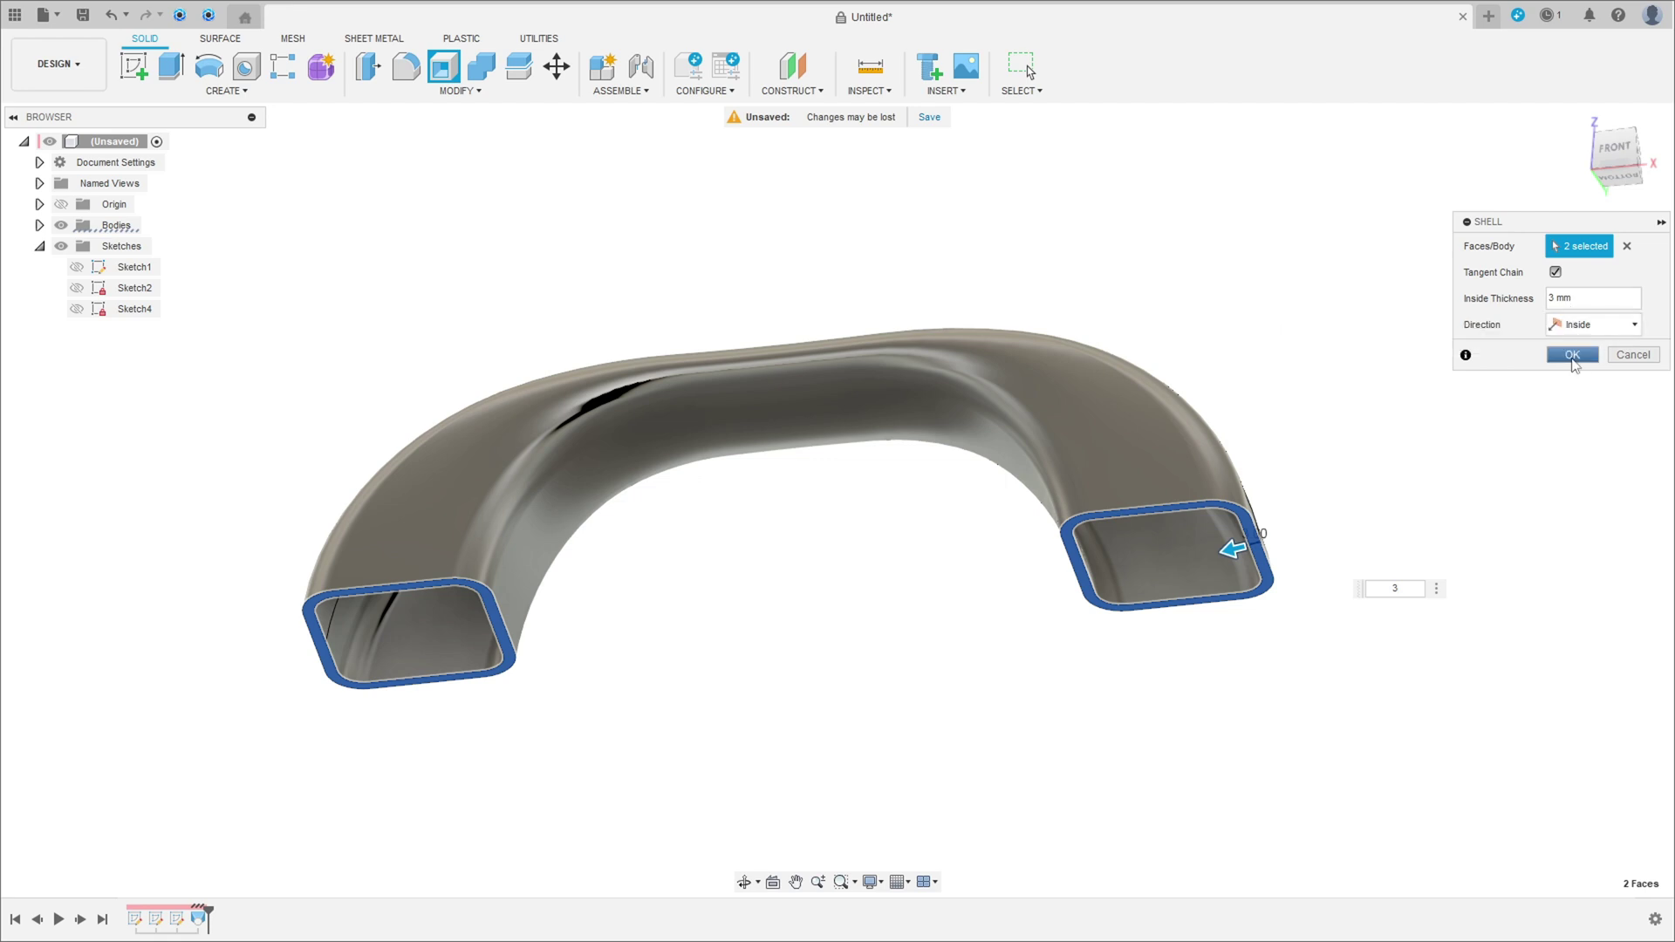
click(1572, 356)
shift+middle_drag(684, 288, 730, 356)
click(869, 90)
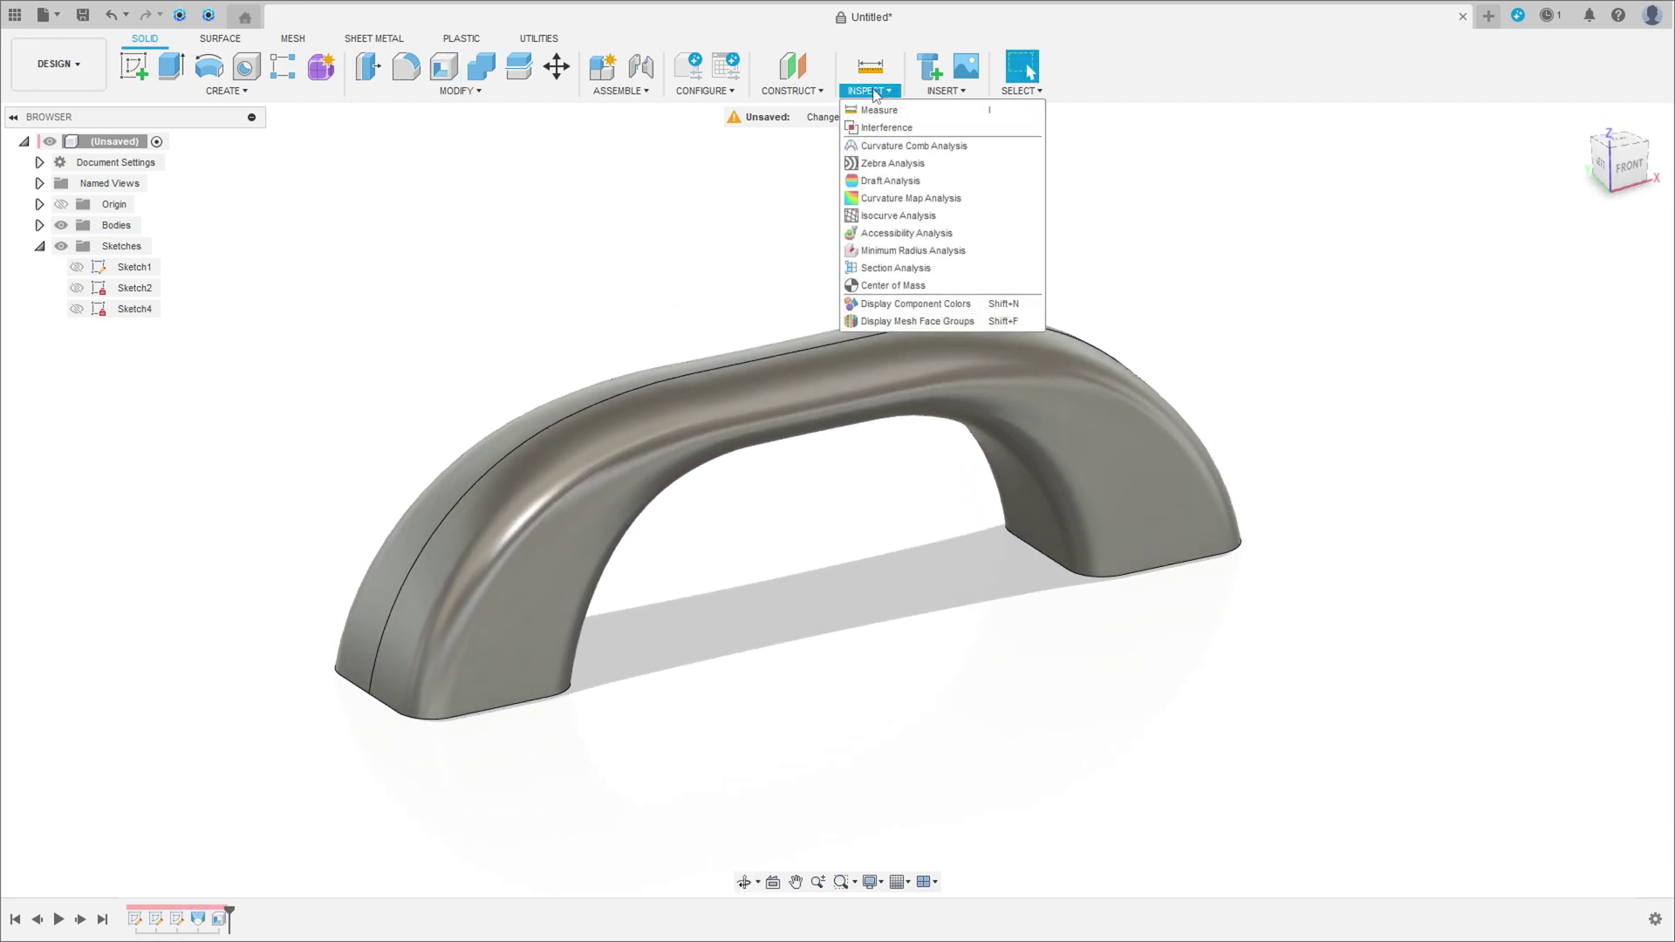
Step: Add a section analysis on the XZ plane to cut the handle lengthwise
click(883, 269)
click(843, 522)
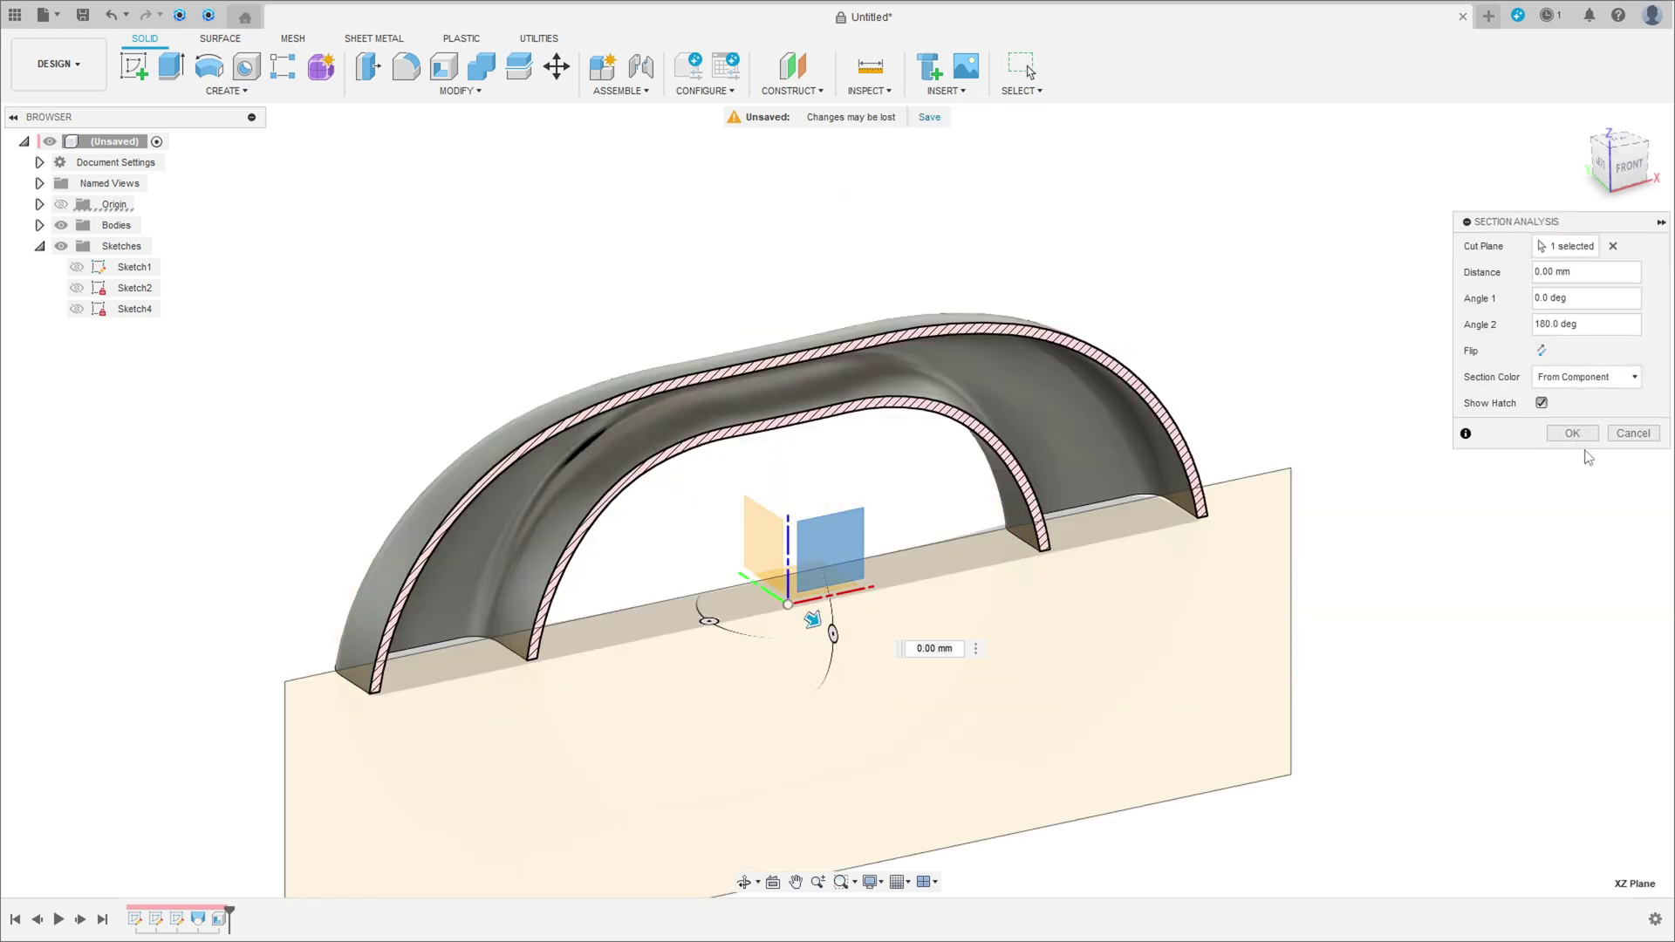
click(1573, 433)
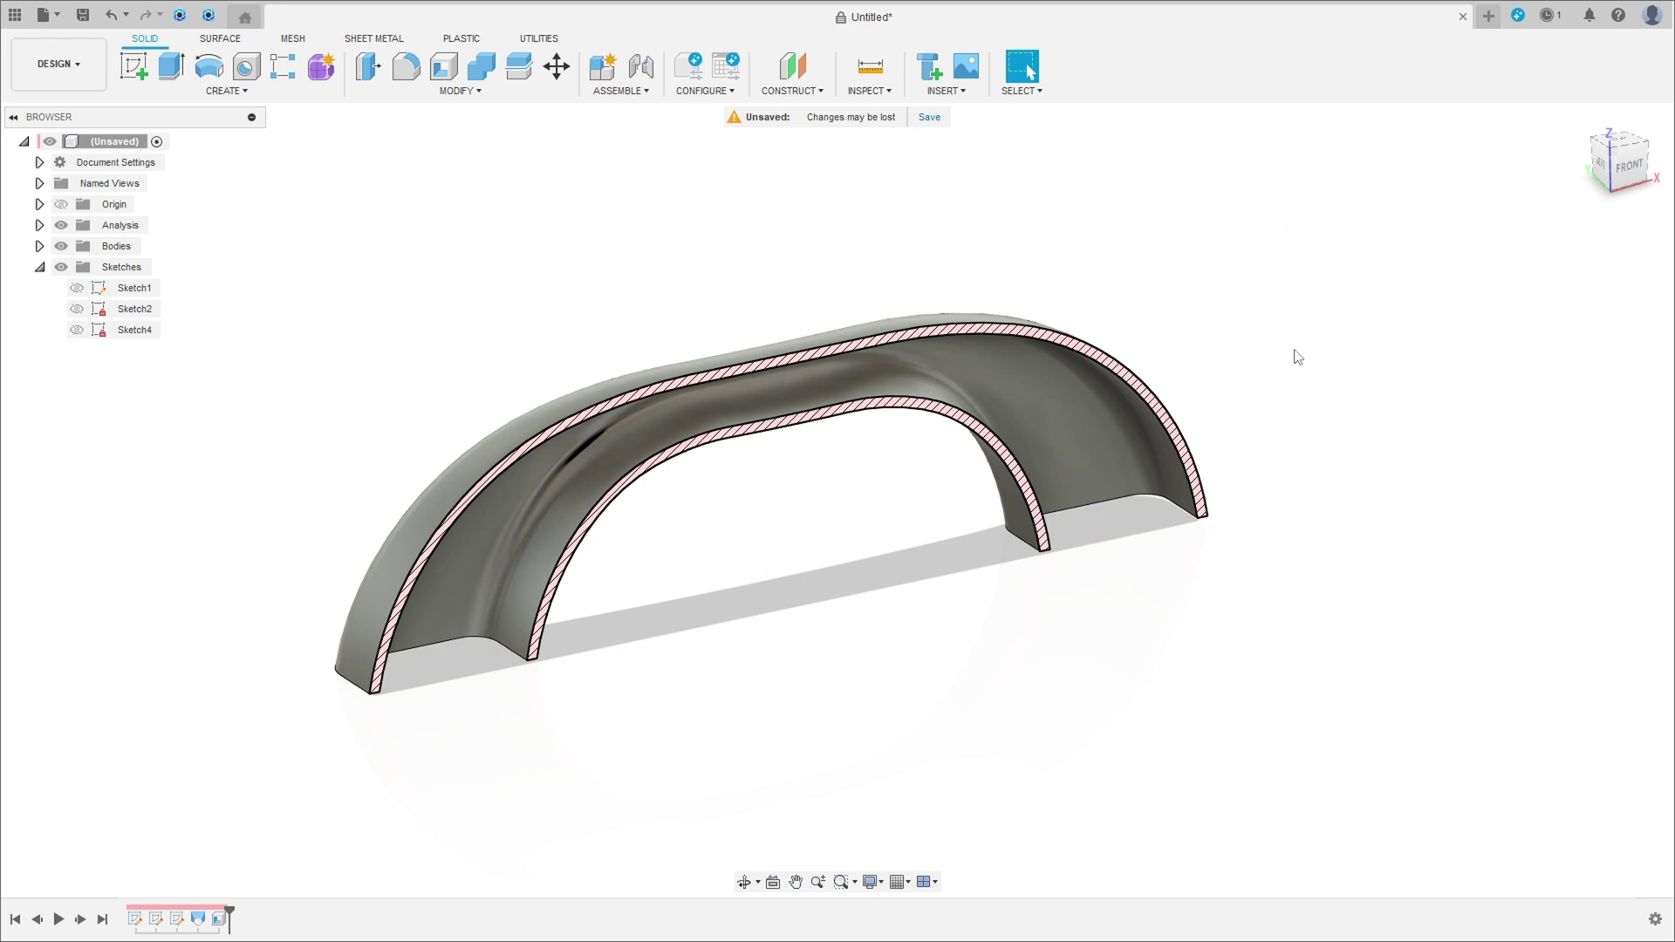
shift+middle_drag(1293, 355, 1147, 313)
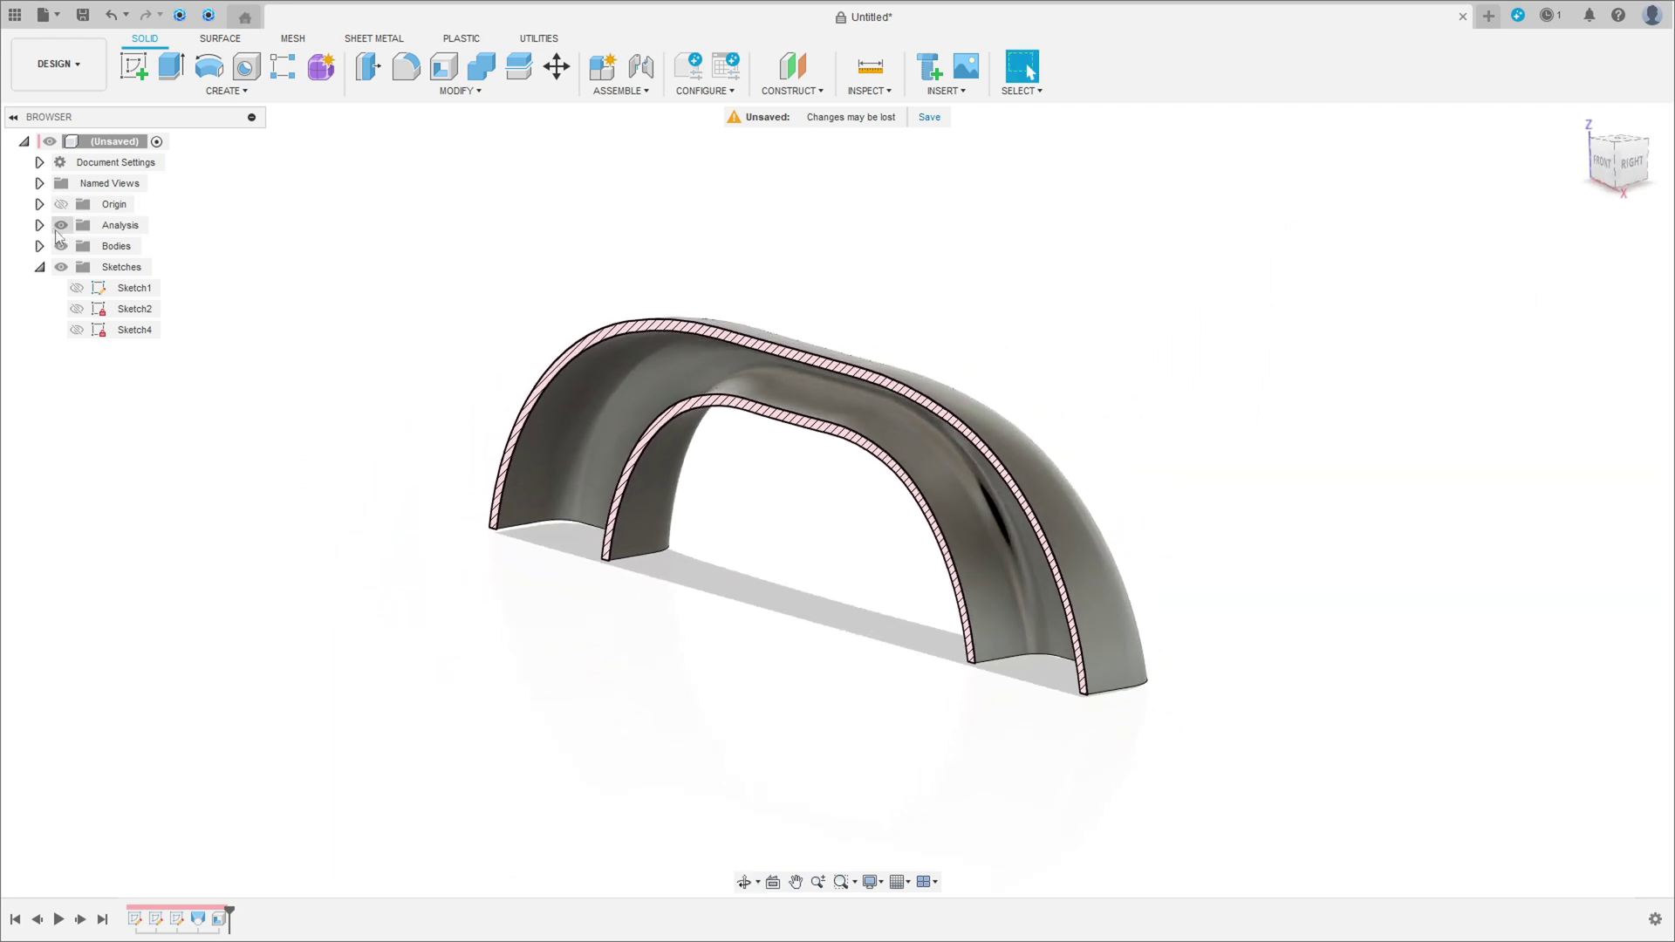
Step: Toggle the section cut's visibility off and on to compare the full and cut handle
click(62, 225)
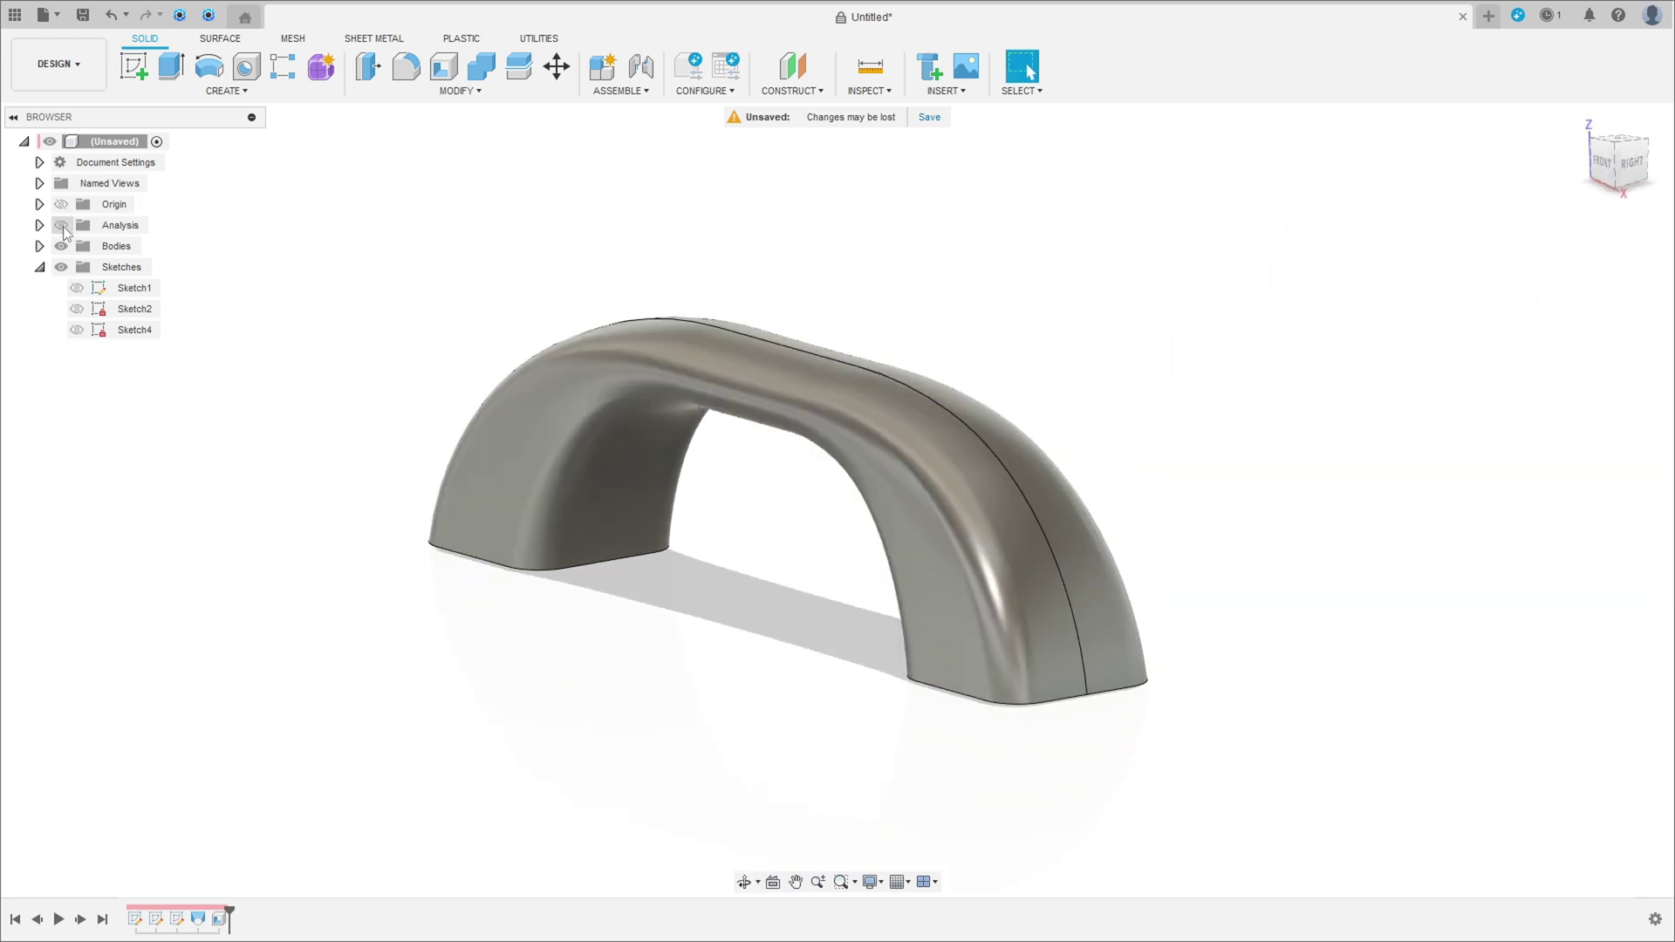
click(61, 225)
click(61, 225)
click(61, 225)
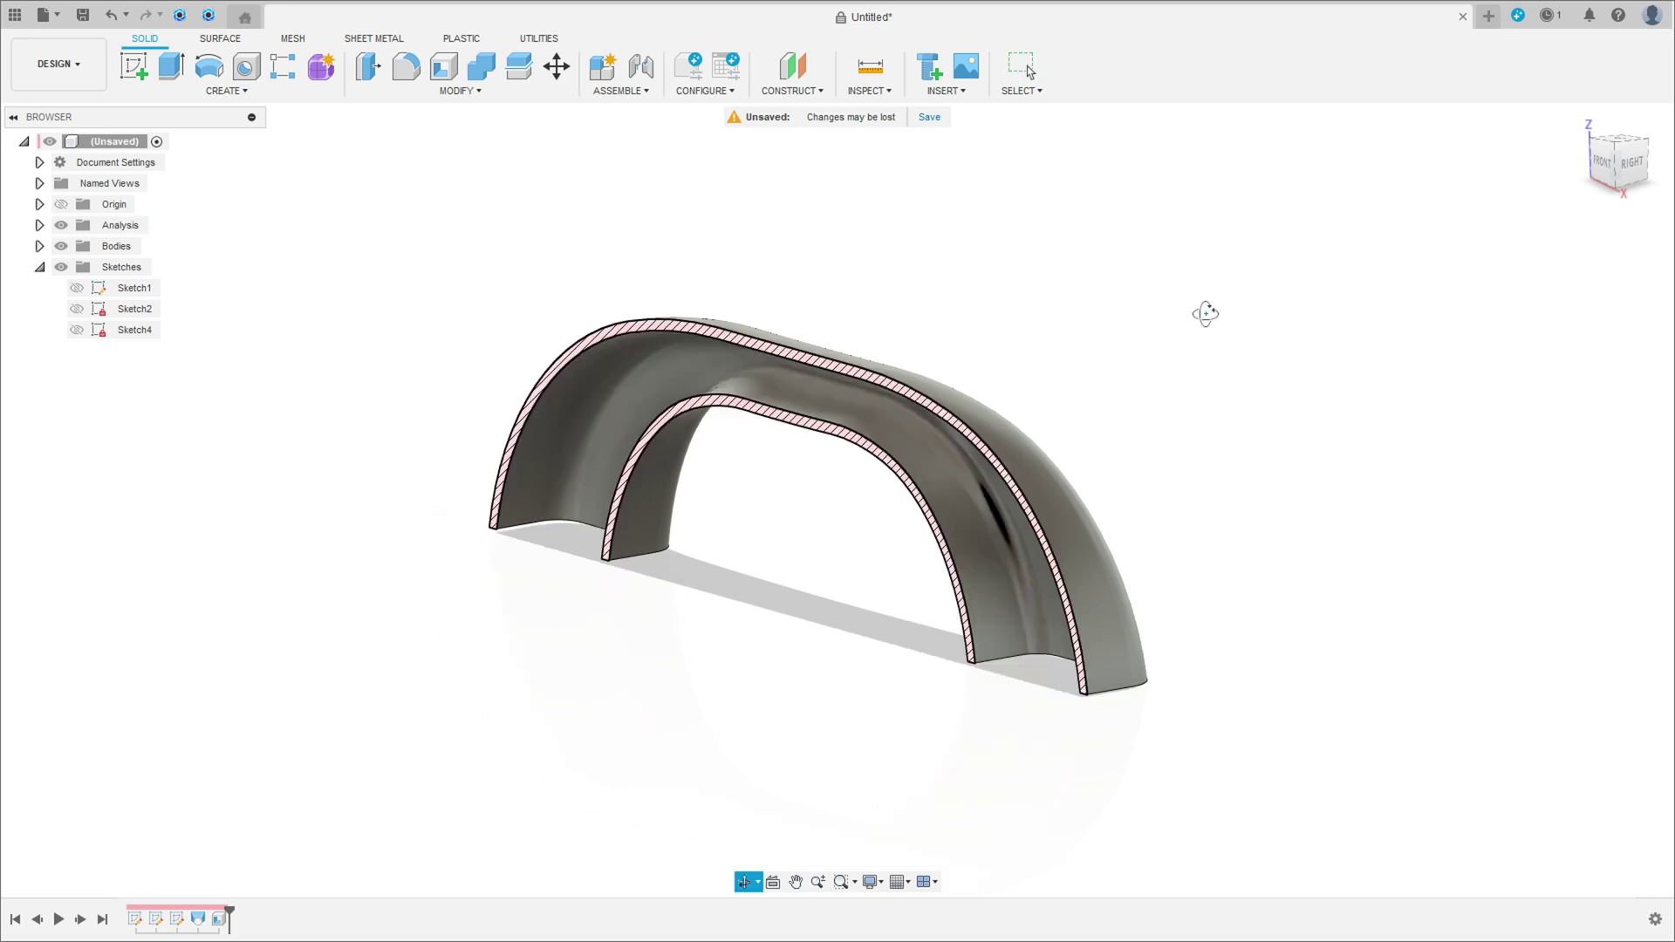